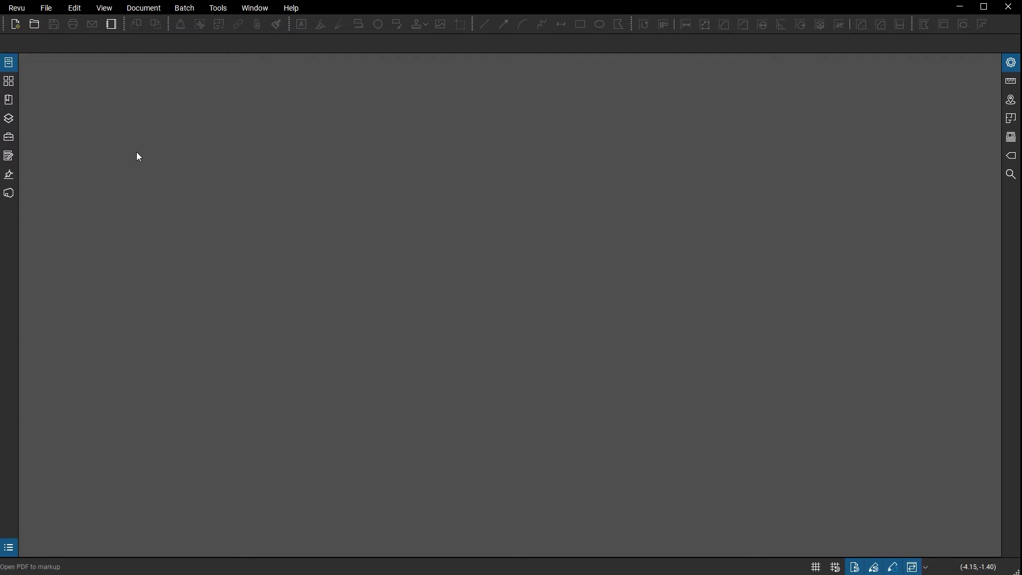
- Open the Construction Set-presentation PDF and show its page thumbnails
left_click(13, 67)
left_click(88, 99)
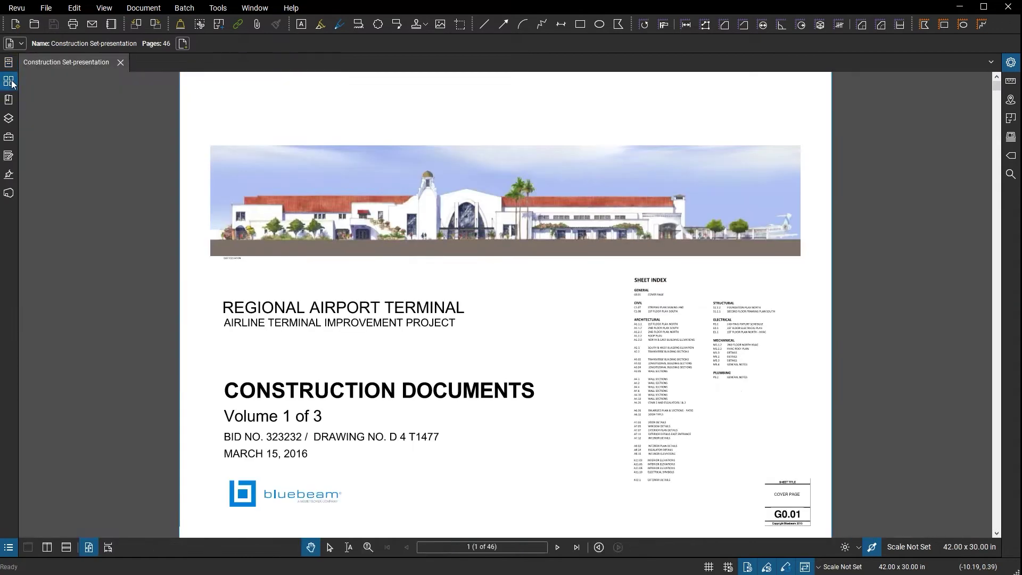
left_click(9, 81)
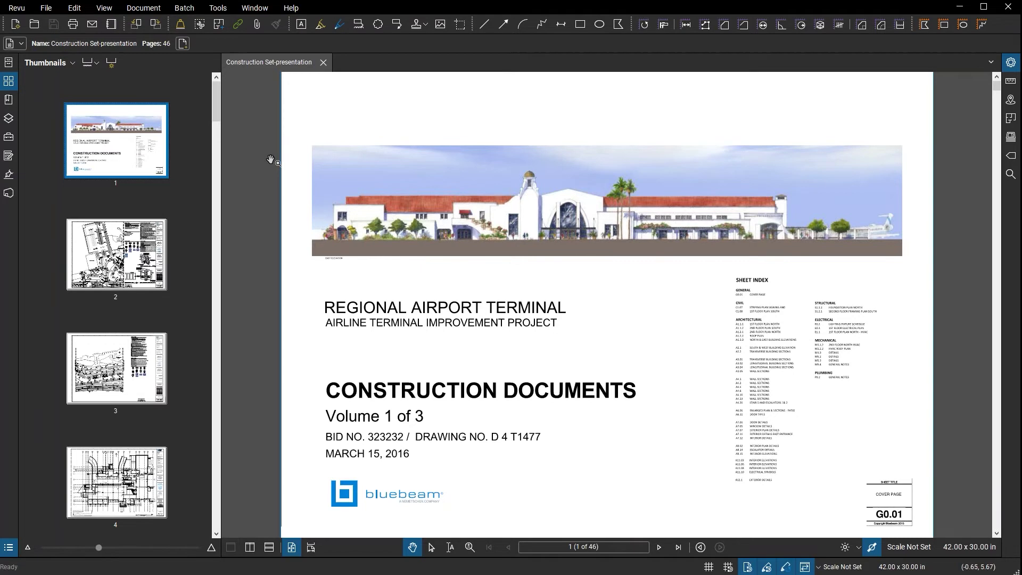
- Start creating page labels from a page region, marking the sheet number G0.01 in the cover page's title block as the first region
scroll(767, 458, "up", 3)
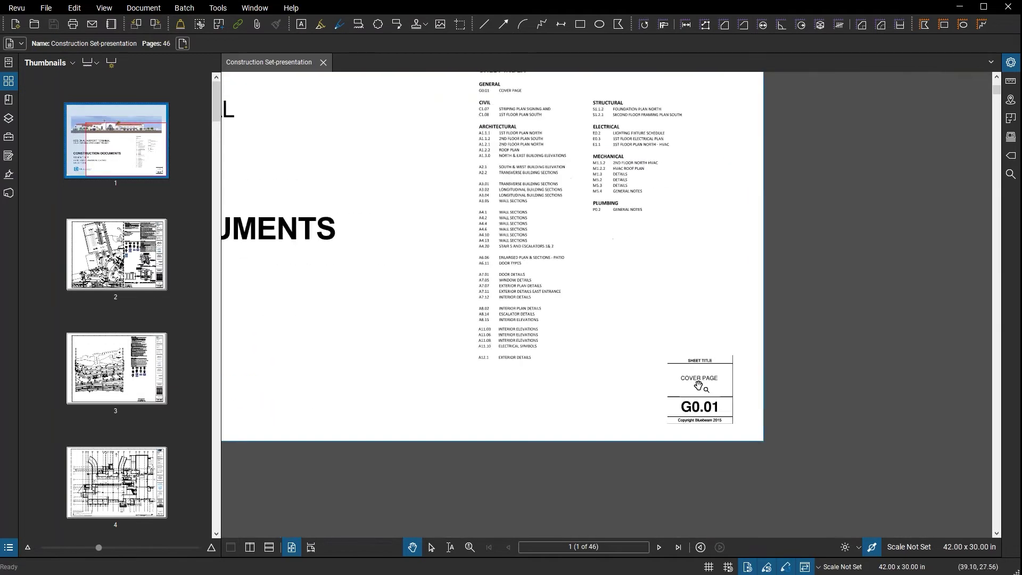
scroll(700, 385, "up", 2)
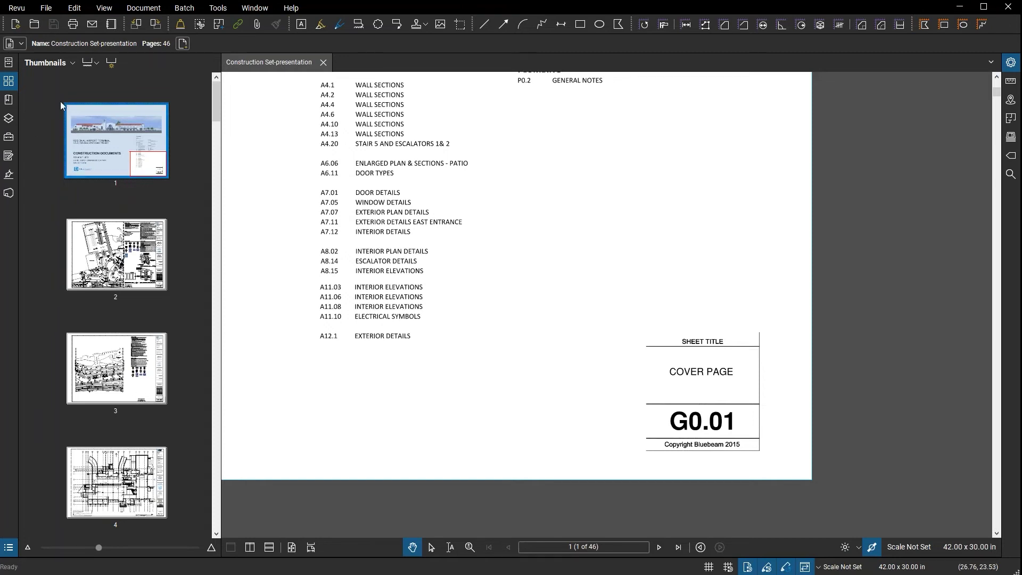
left_click(112, 65)
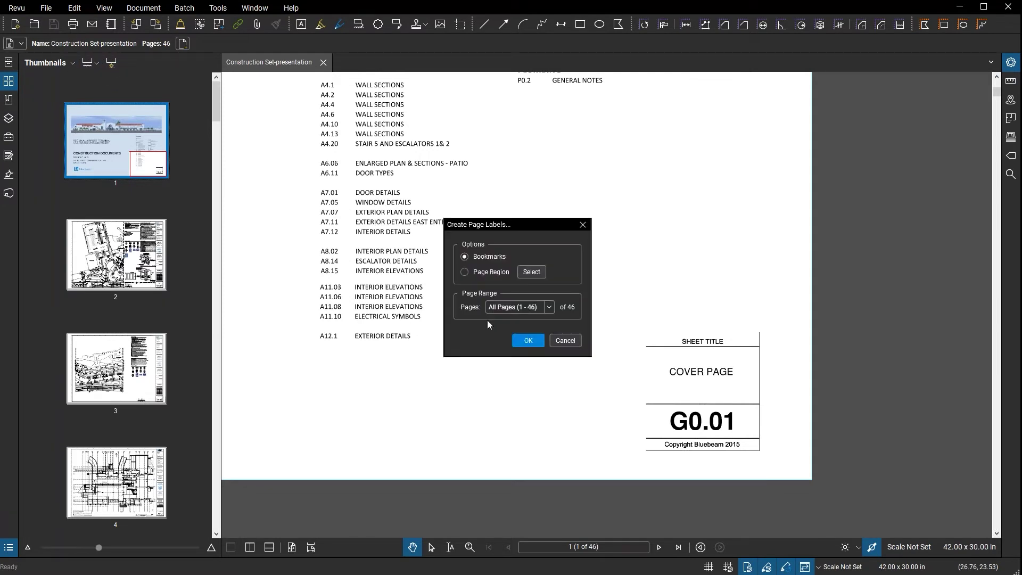
left_click(525, 274)
scroll(540, 298, "up", 5)
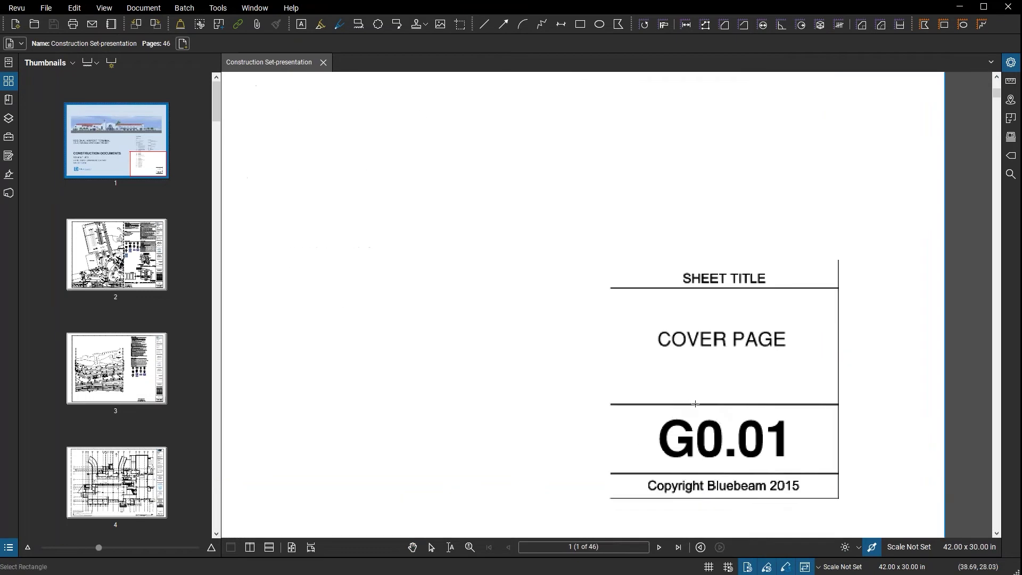
left_click_drag(397, 296, 707, 383)
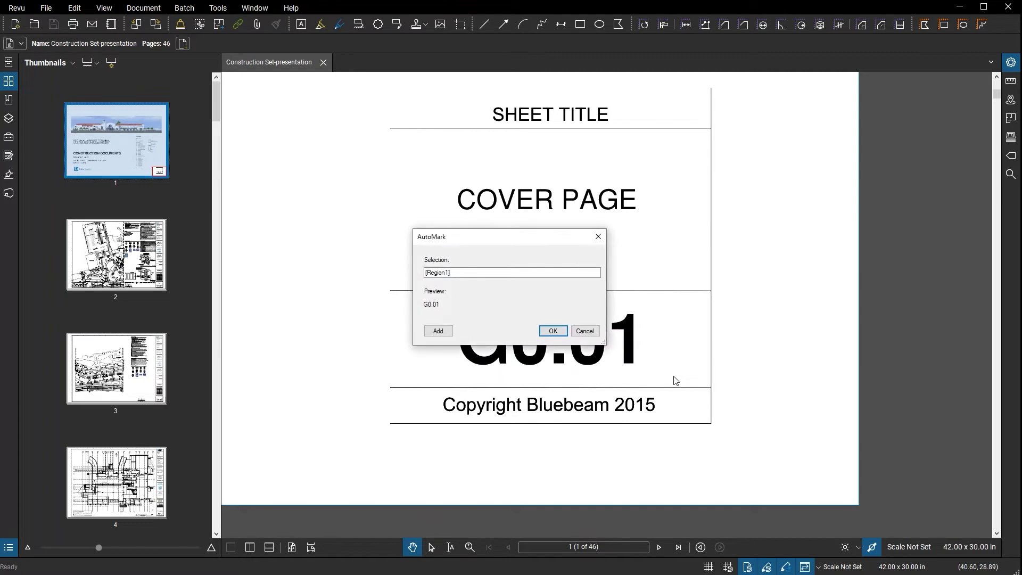
- Add a " - " separator and the COVER PAGE sheet title as the second region, and create the labels for all pages
left_click(471, 275)
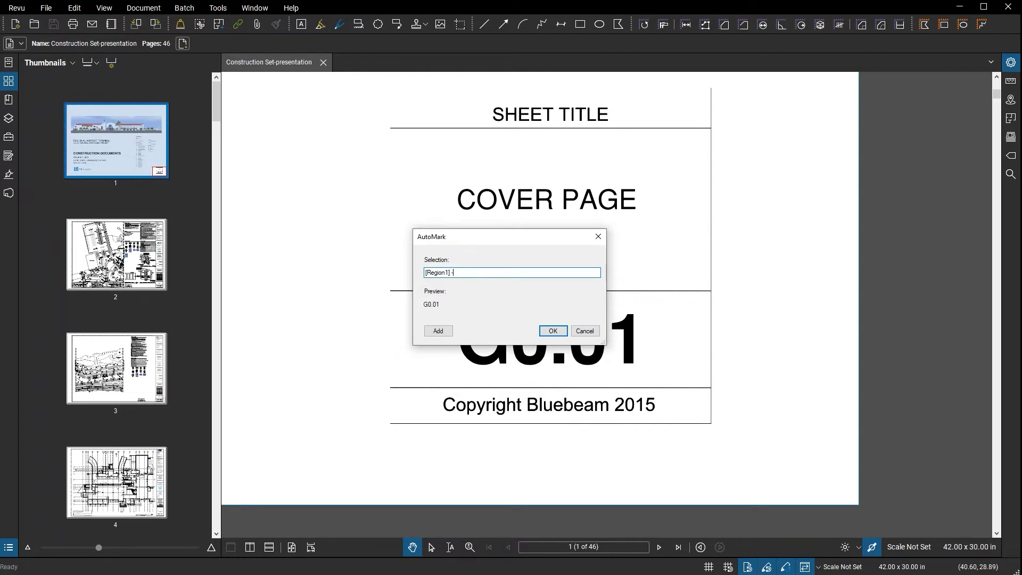
left_click(435, 331)
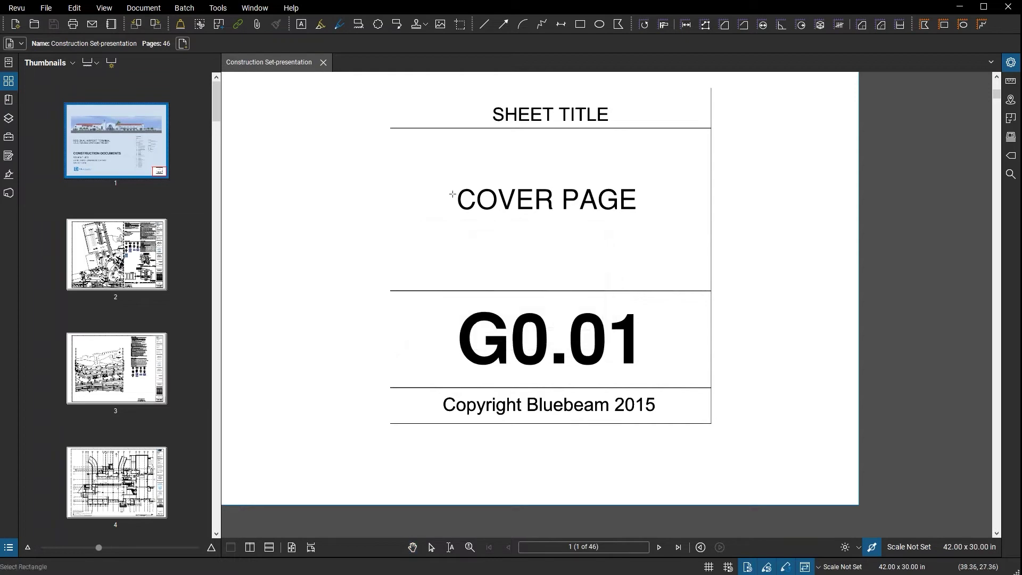
left_click_drag(402, 181, 704, 257)
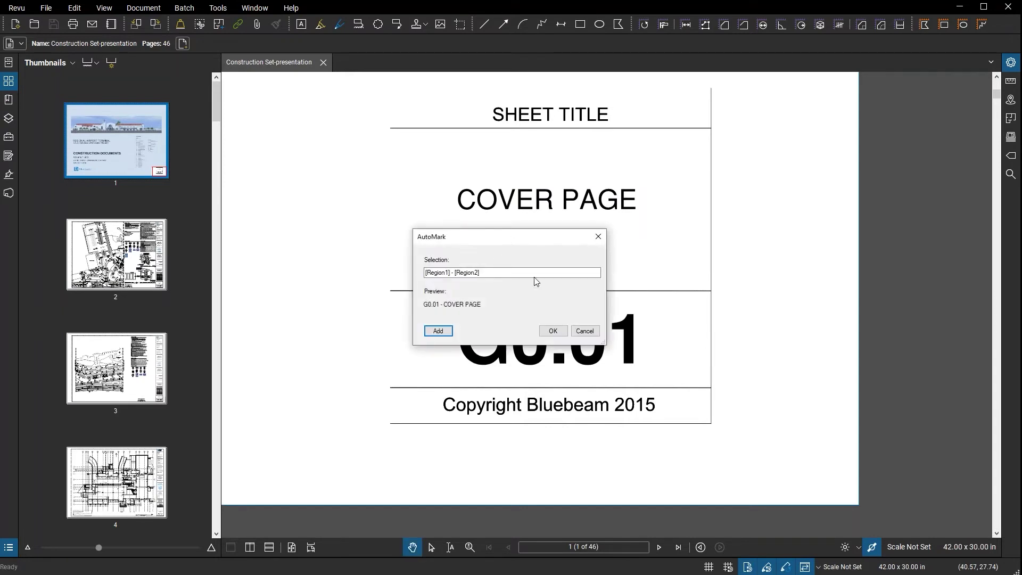
key("ctrl")
left_click(552, 331)
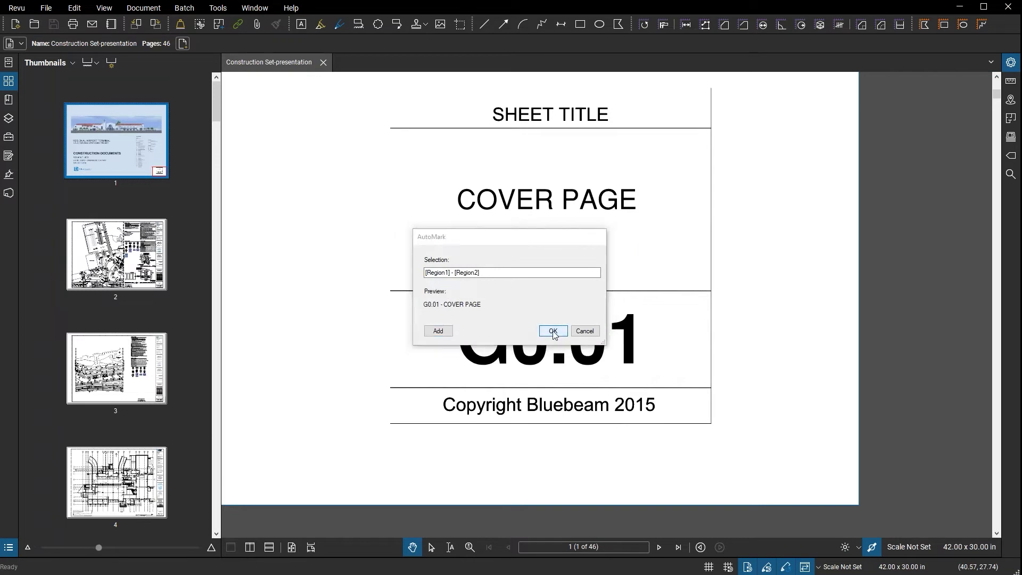
left_click(526, 341)
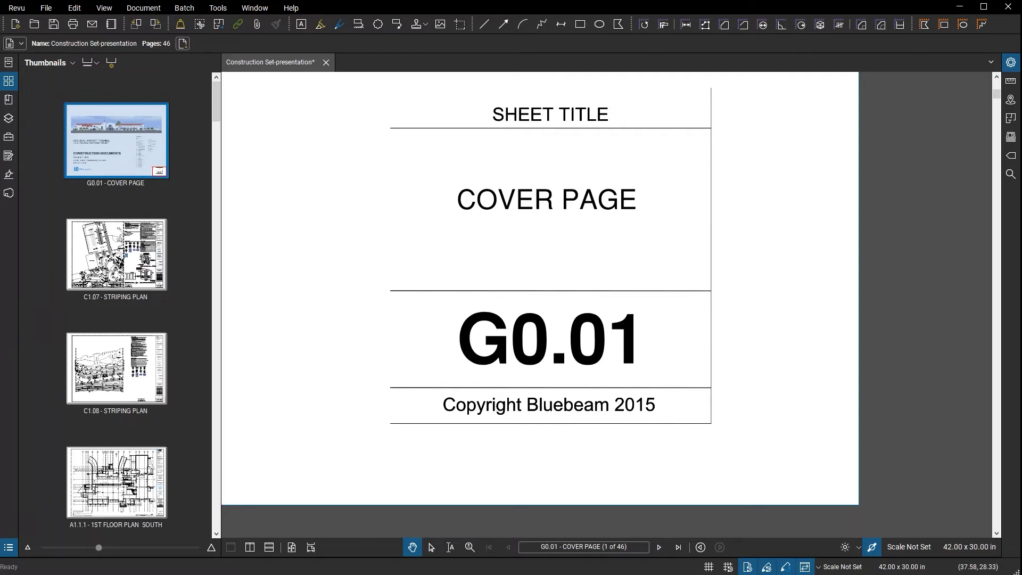
- Check the thumbnail labels and create fit-page bookmarks for all pages from the page labels
scroll(187, 264, "down", 5)
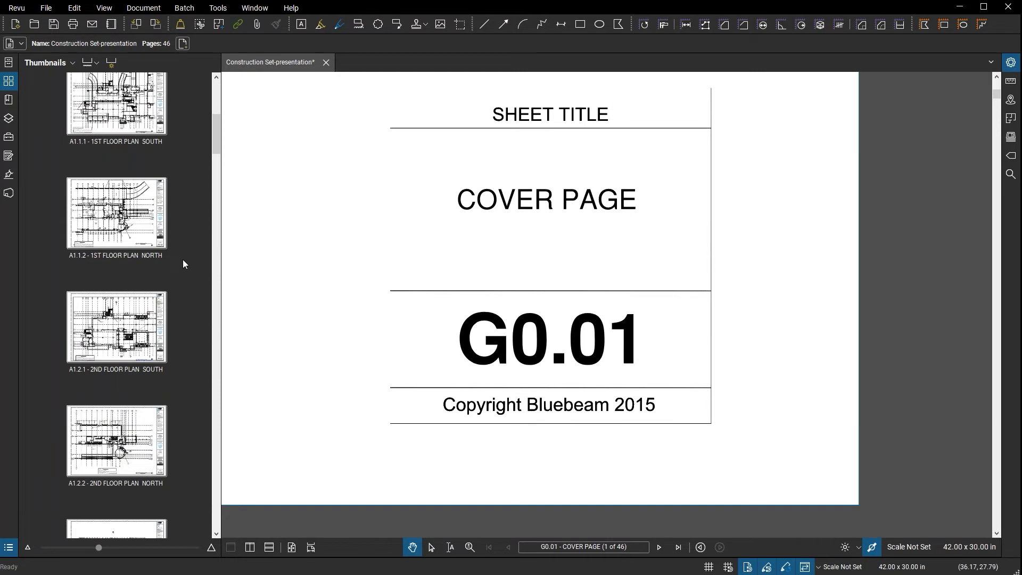
scroll(183, 261, "up", 5)
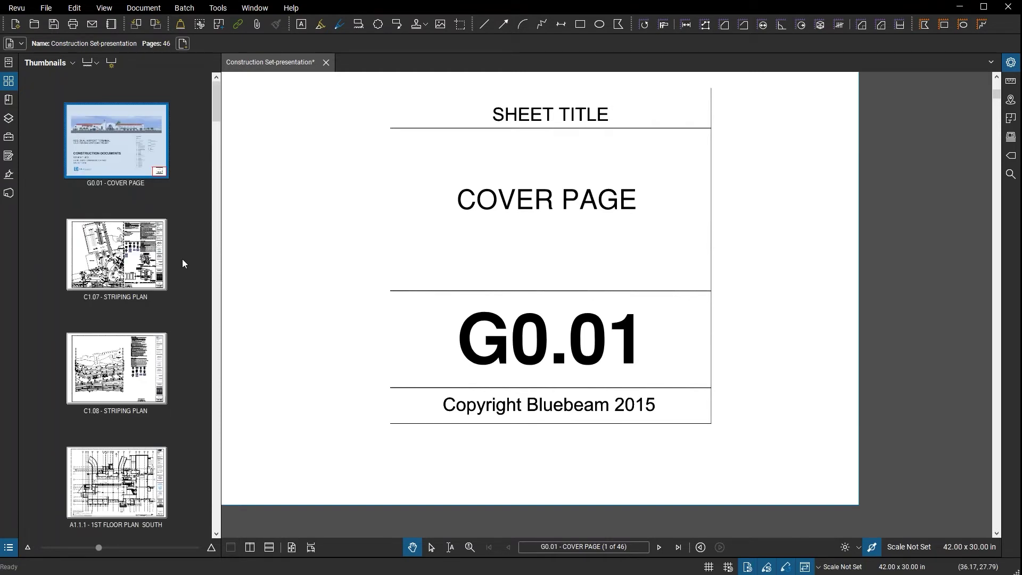
left_click(12, 101)
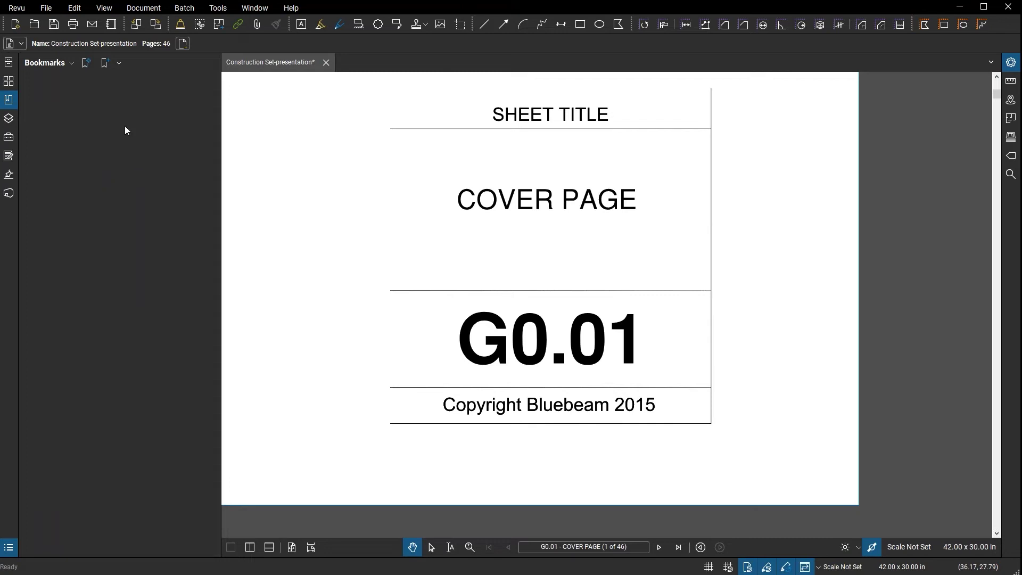
left_click(87, 63)
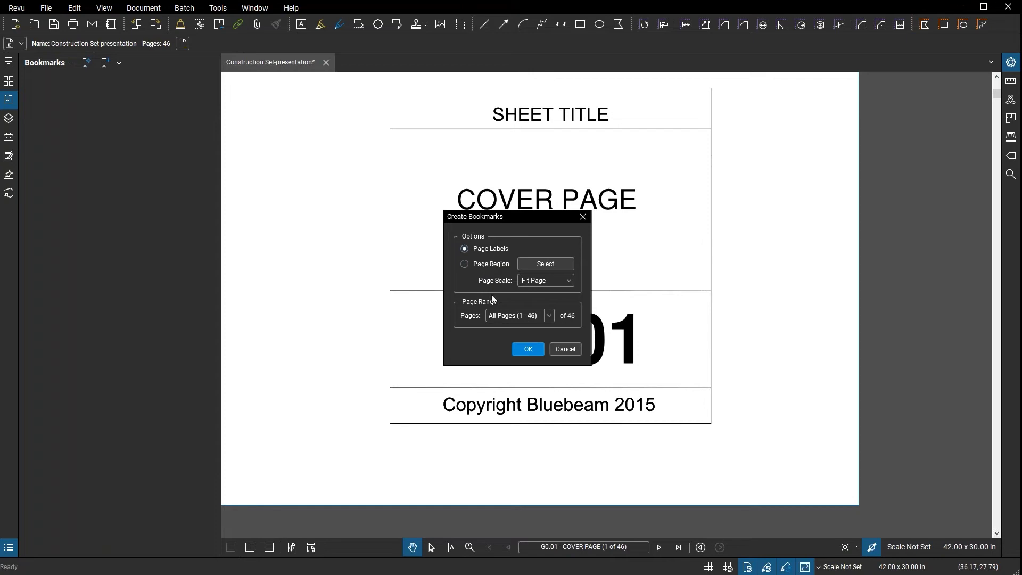
left_click(528, 350)
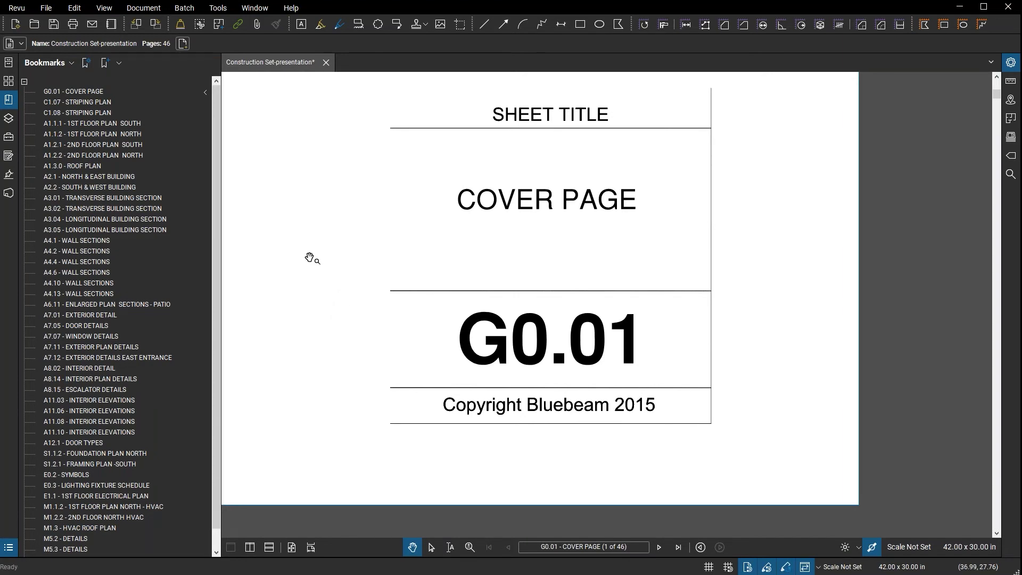
- Hide the bookmark list and set up a new batch link with the open Construction Set-presentation.pdf as its file
scroll(218, 171, "down", 1)
scroll(219, 186, "up", 1)
scroll(616, 303, "down", 3)
scroll(687, 325, "up", 2)
scroll(624, 307, "up", 1)
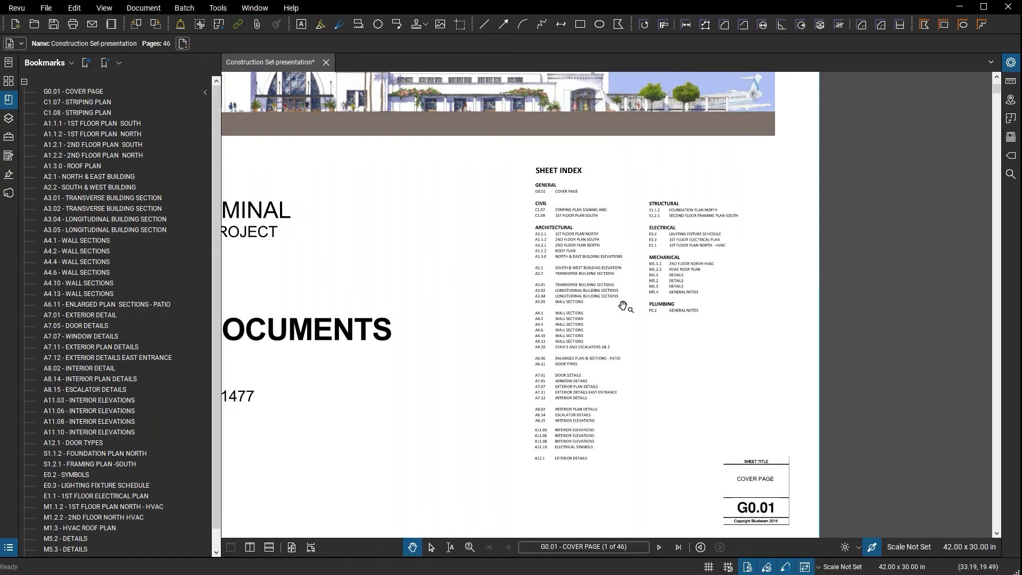
left_click(221, 258)
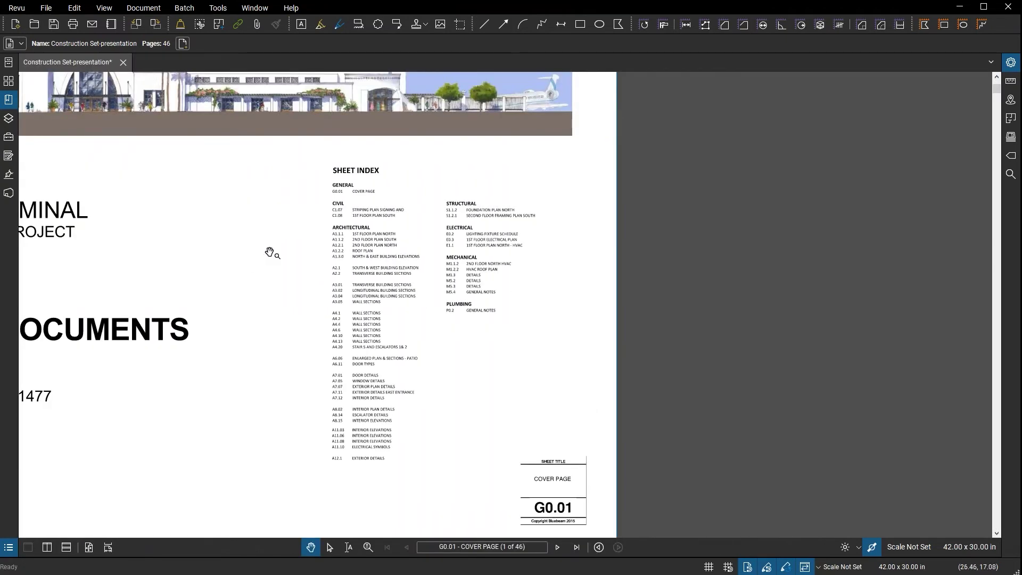
left_click(190, 11)
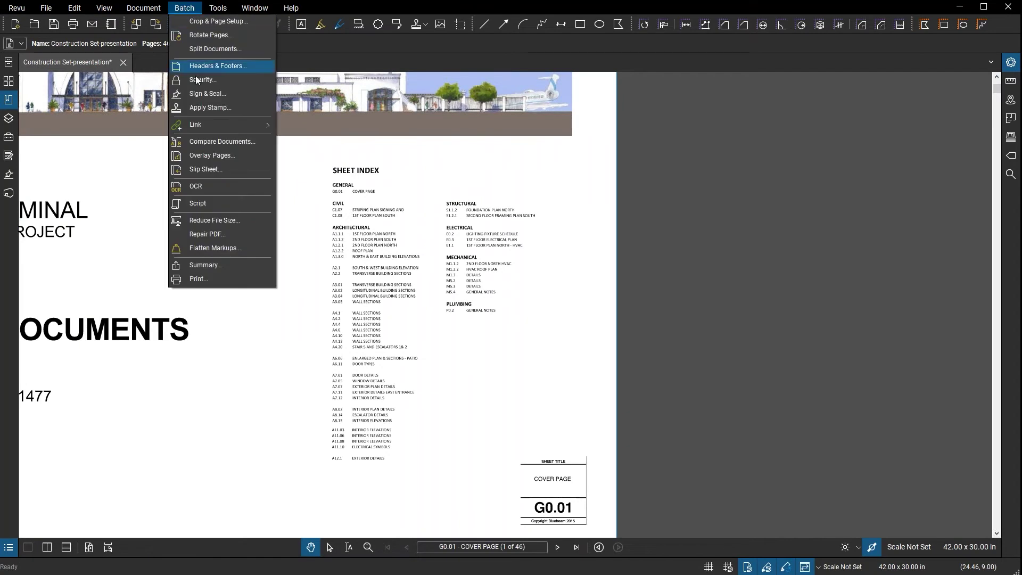
mouse_move(214, 127)
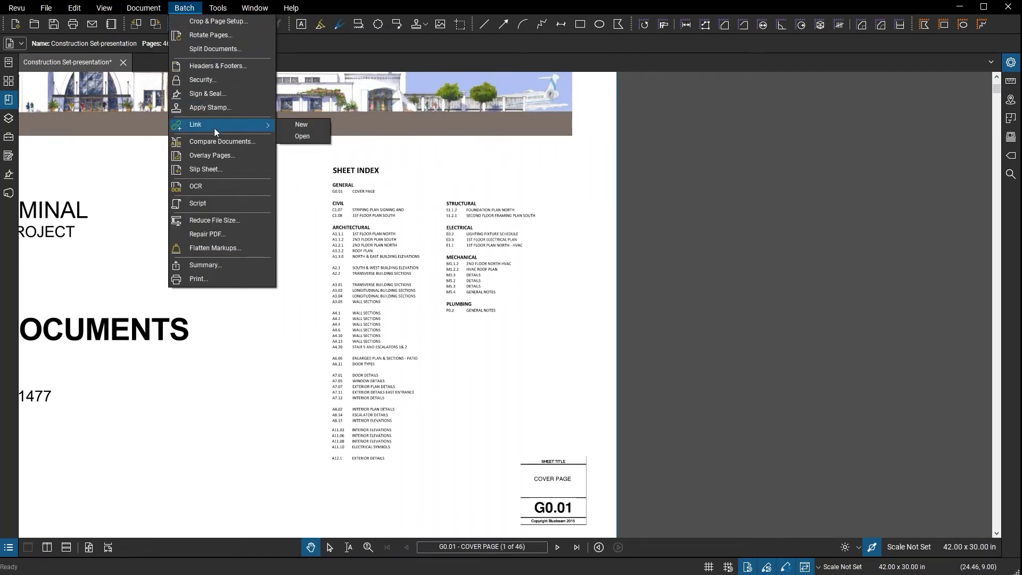
left_click(214, 128)
left_click(300, 125)
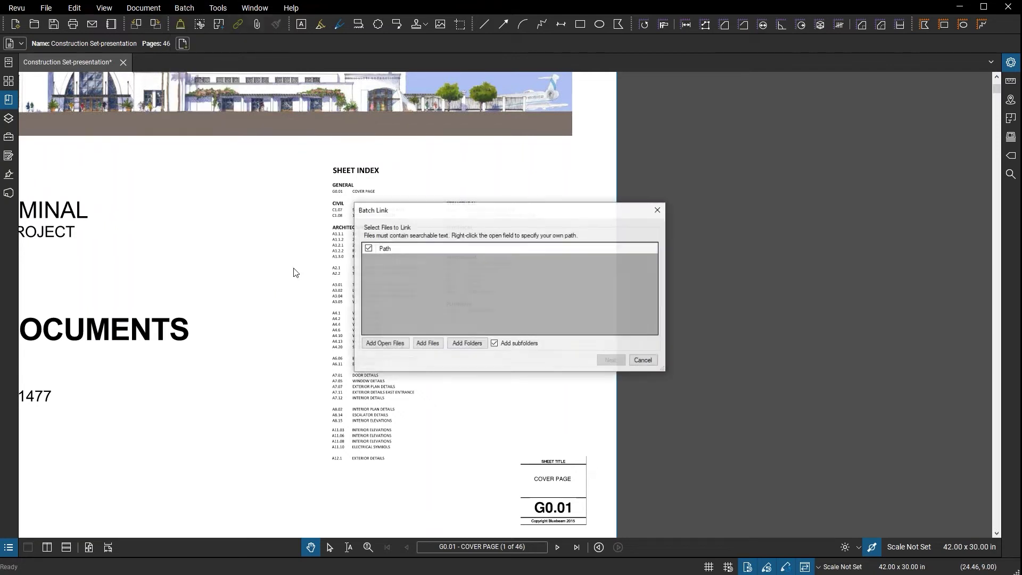
left_click(385, 344)
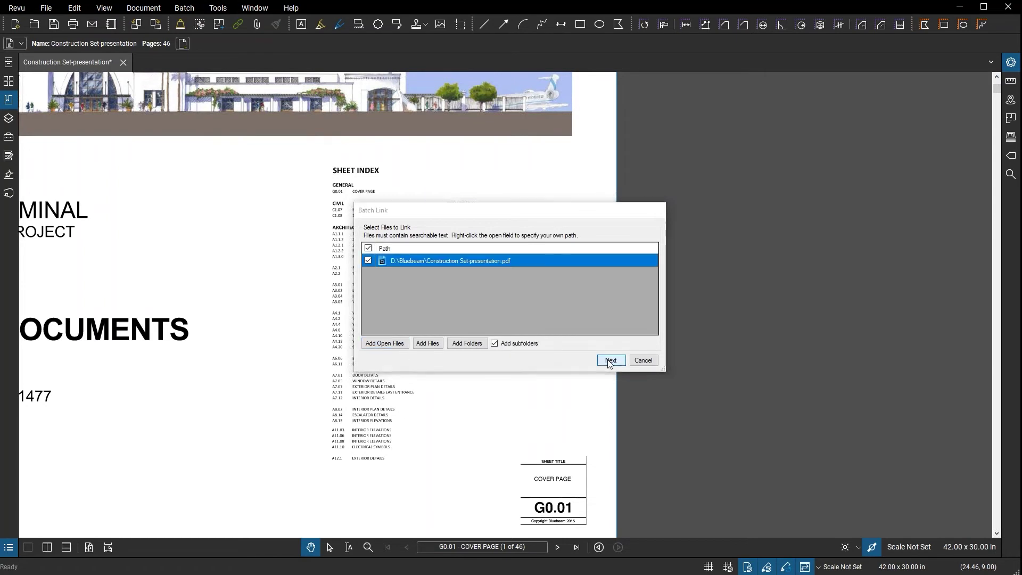
left_click(610, 361)
- Generate the link search terms from the page labels, review the list, and run the batch link to completion
left_click(644, 230)
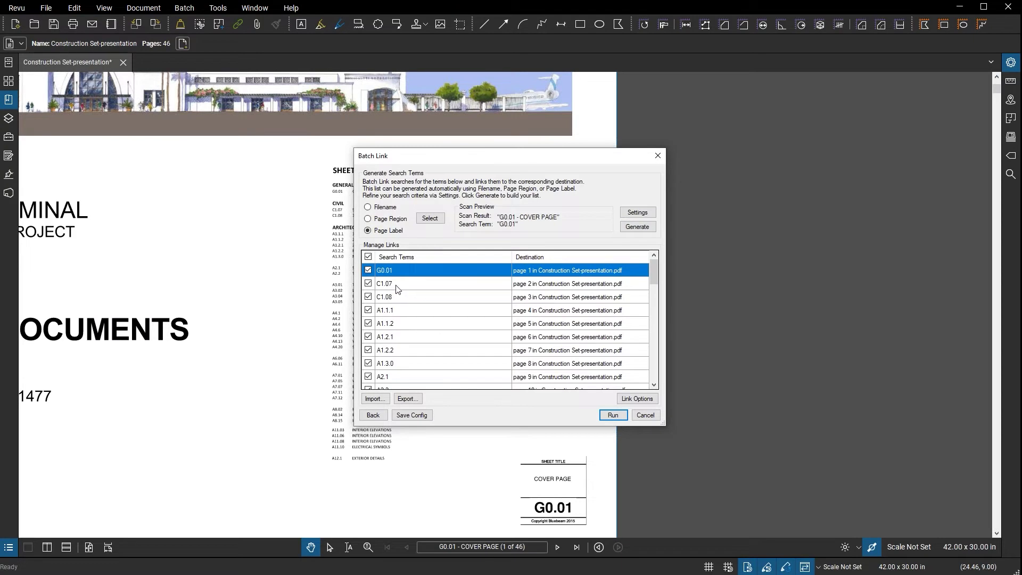
scroll(396, 312, "down", 3)
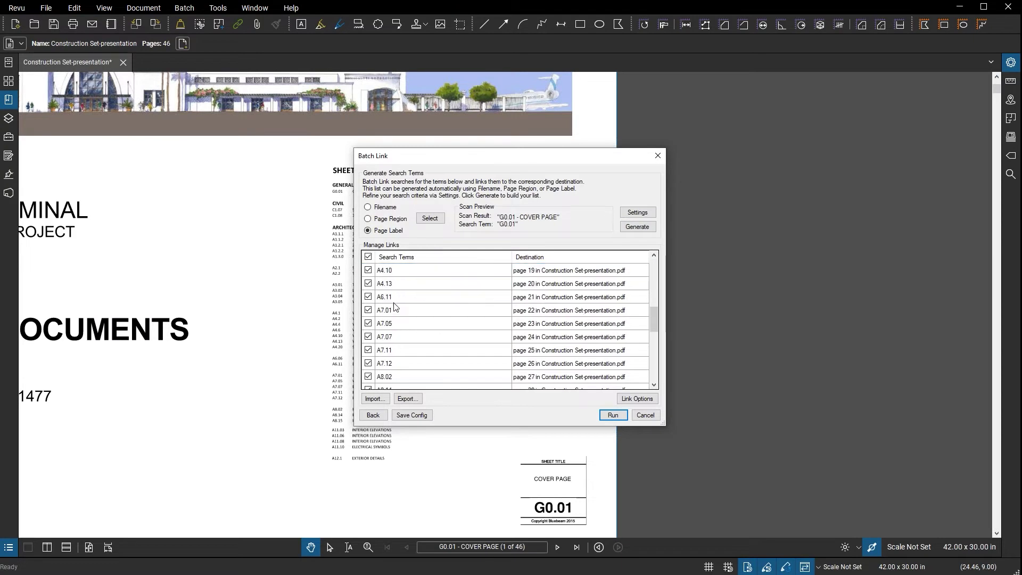
scroll(401, 320, "up", 3)
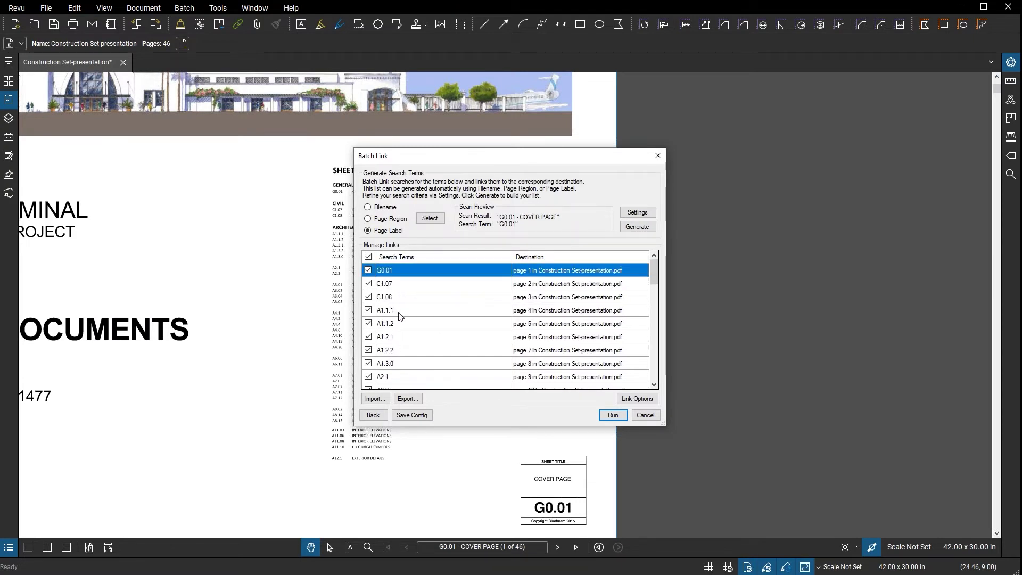
left_click(613, 415)
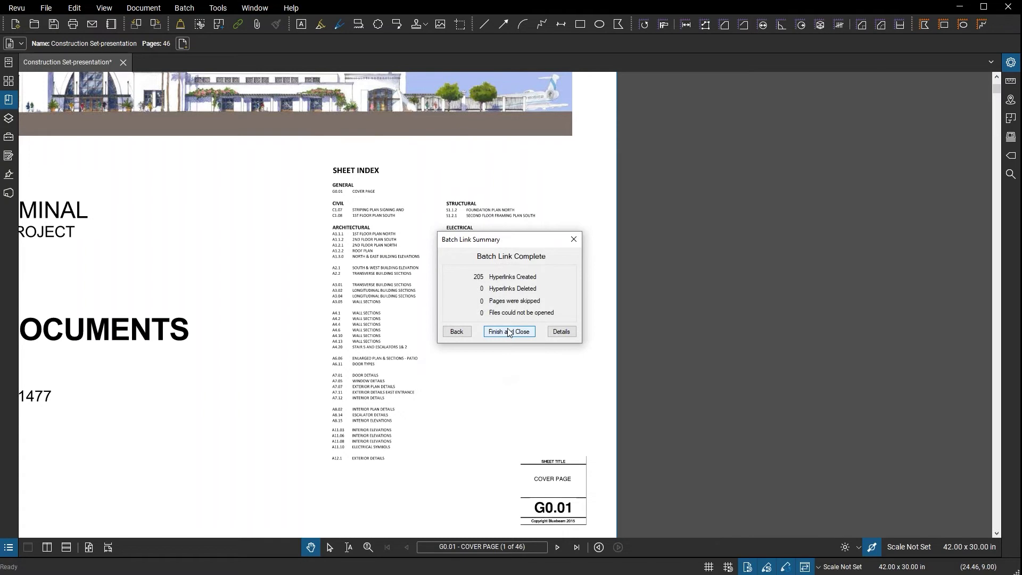
left_click(509, 332)
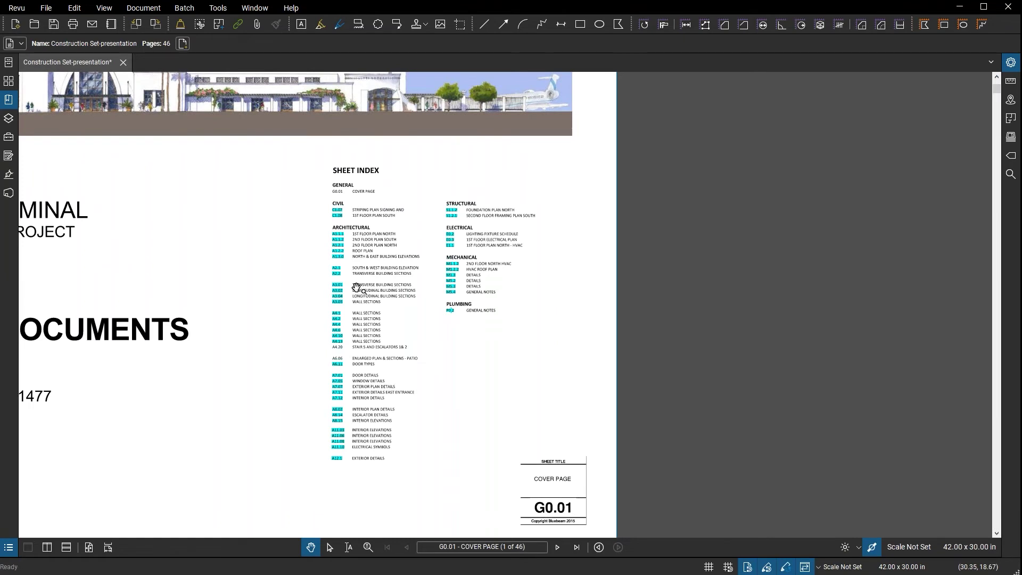
- Test the hyperlinks by following A1.2.1 in the sheet index and the A4.4 section callout on that floor plan
scroll(326, 245, "up", 4)
scroll(325, 245, "up", 2)
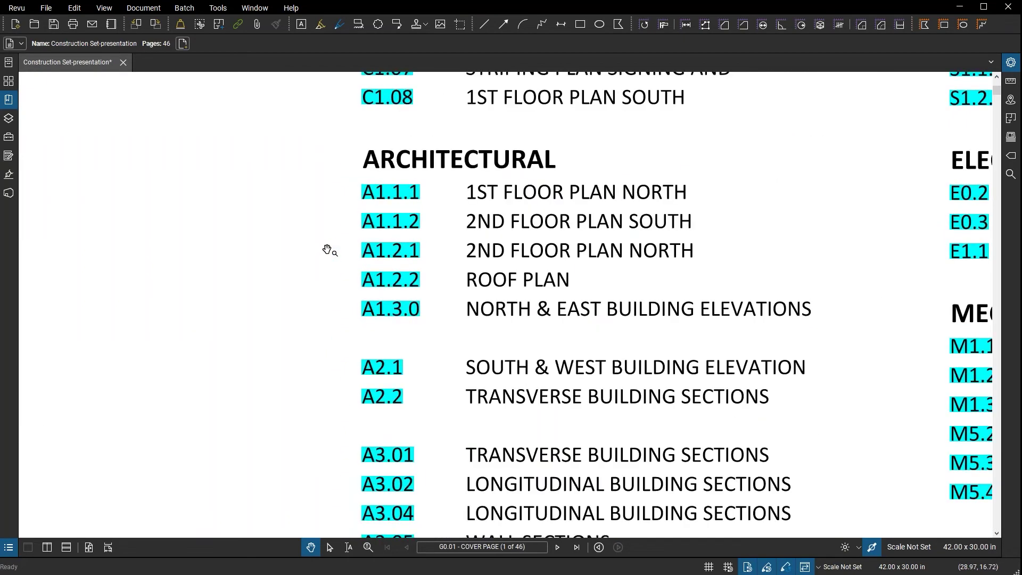
left_click(410, 258)
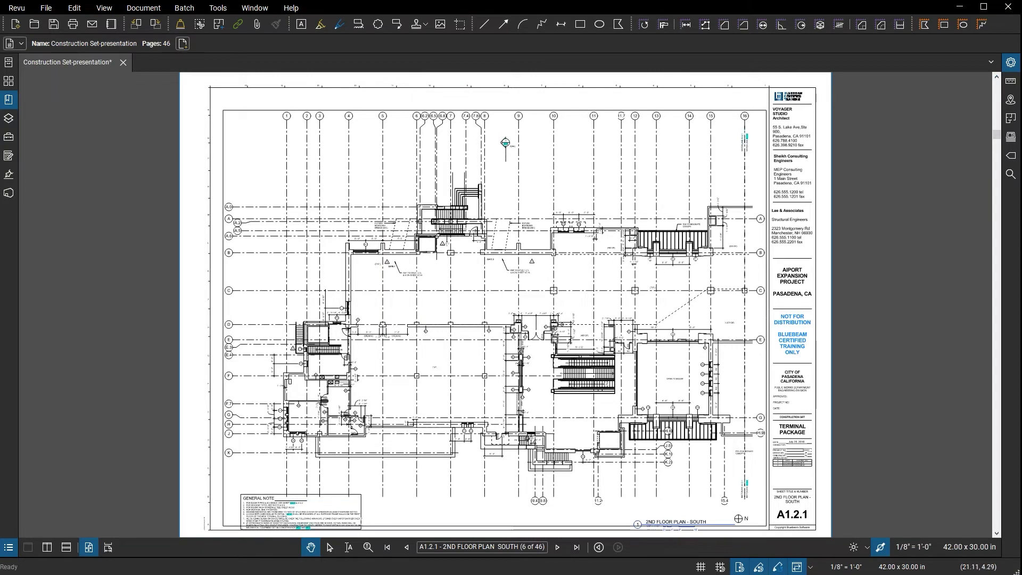
scroll(501, 150, "up", 5)
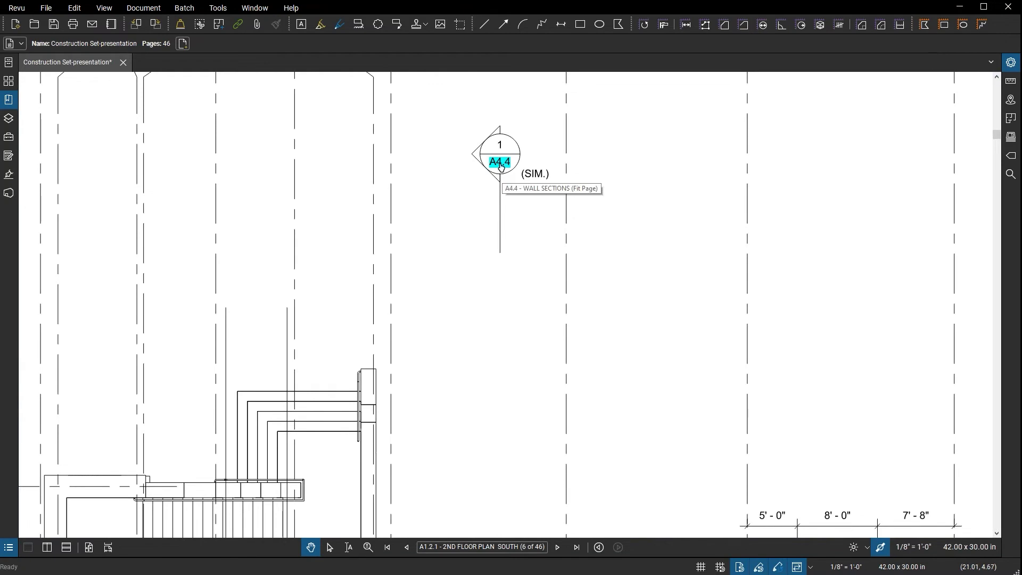
left_click(499, 173)
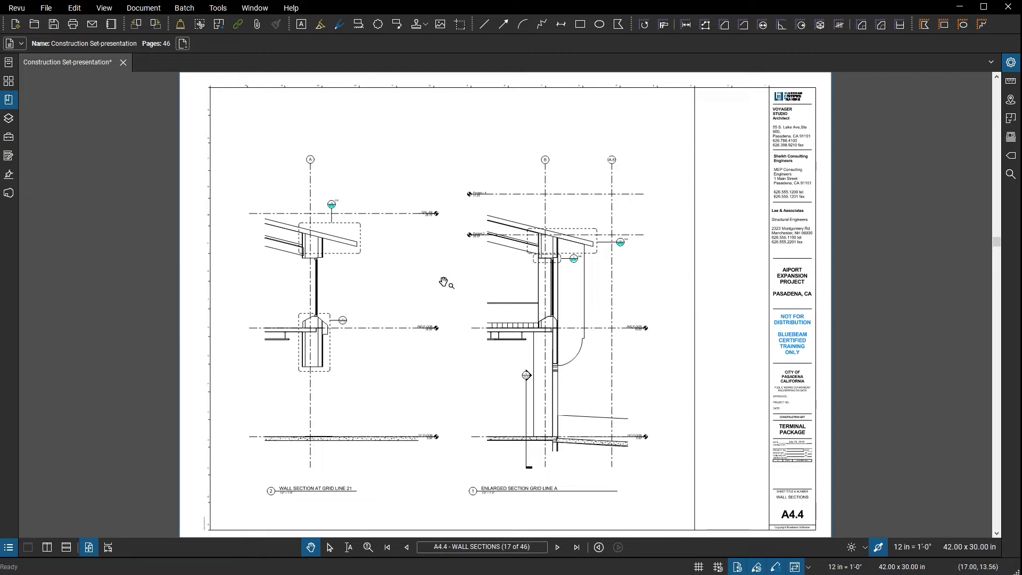
- Show the Studio session and close the Construction Set-presentation PDF without saving its changes
left_click(8, 192)
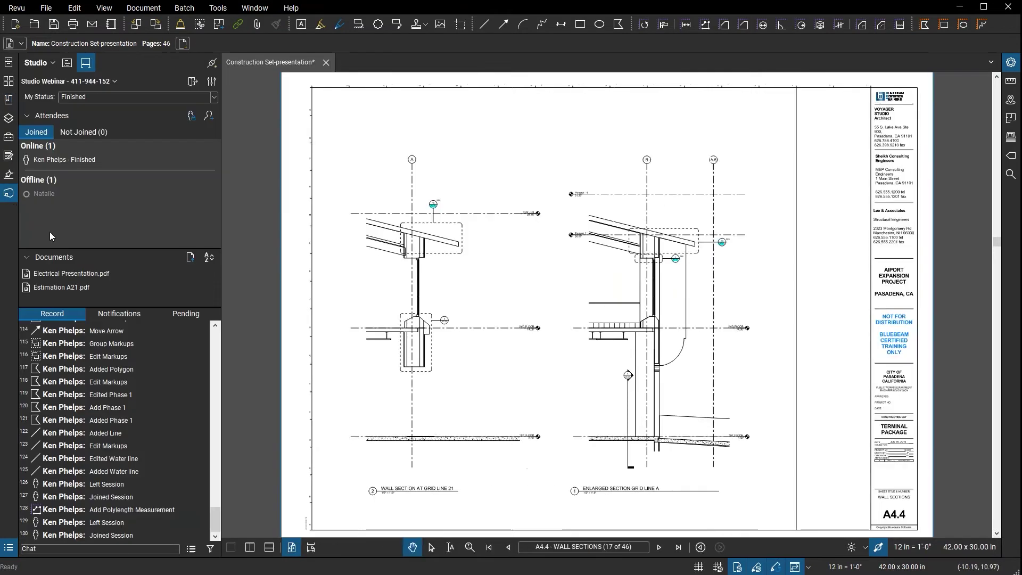
left_click(326, 63)
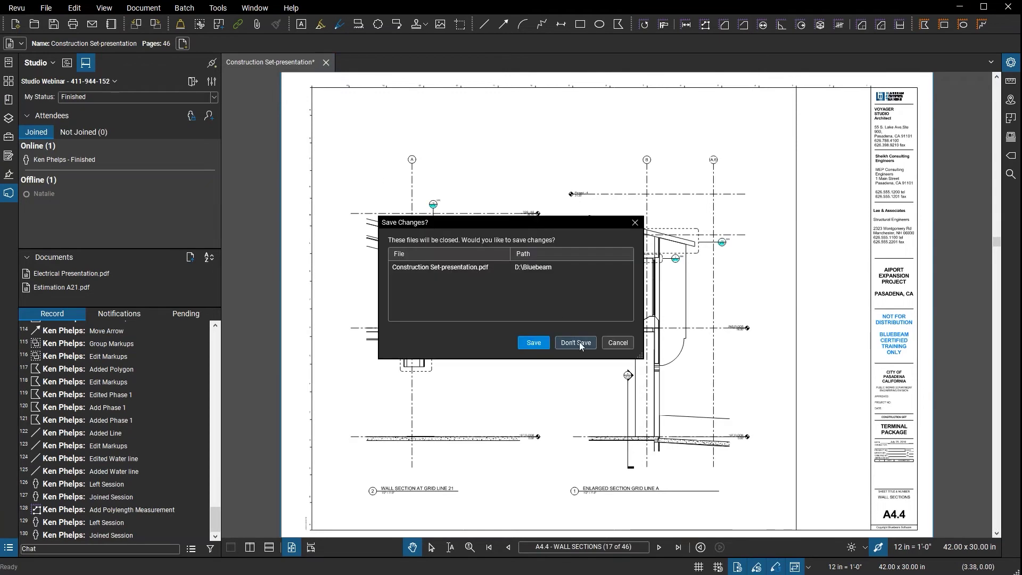
left_click(579, 343)
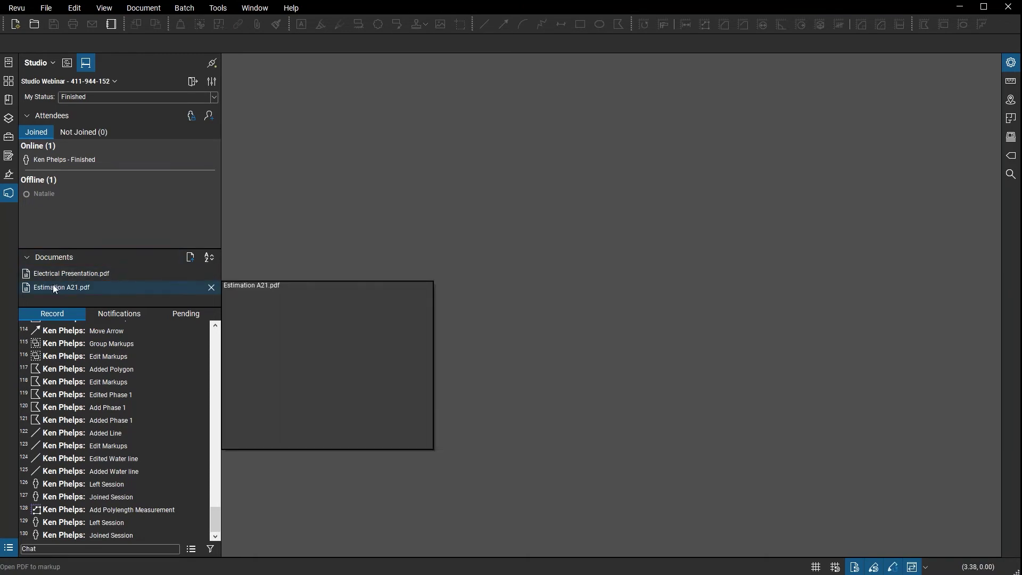
- Open Estimation A21.pdf from the Studio session's documents and review the session record and attendee details
double_click(85, 288)
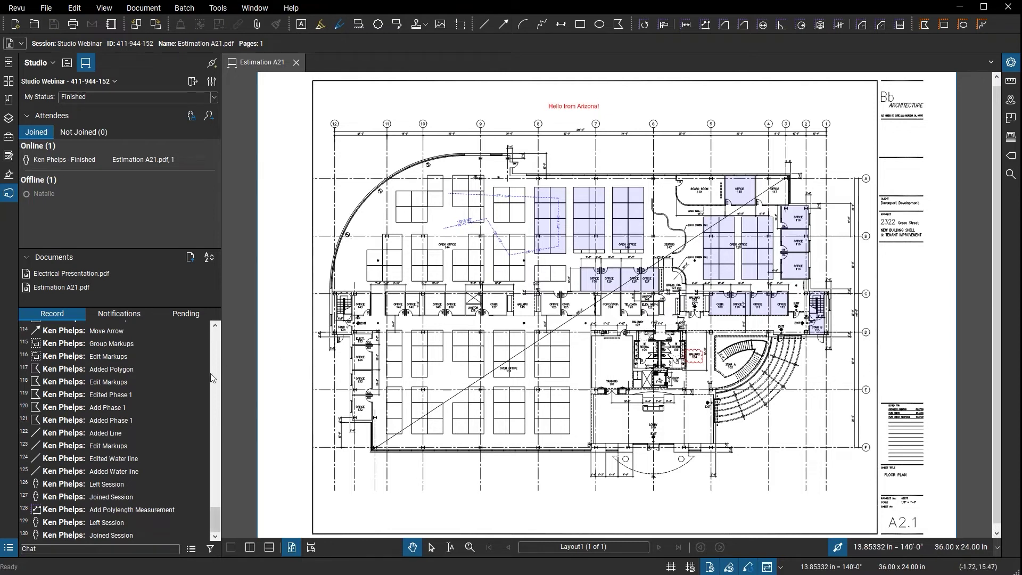
left_click_drag(216, 519, 213, 503)
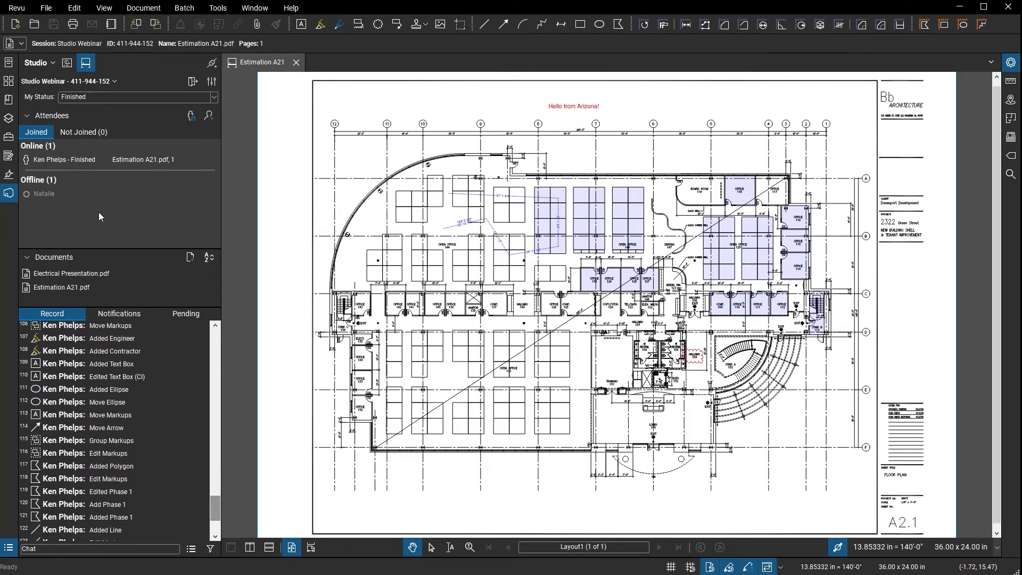
mouse_move(66, 160)
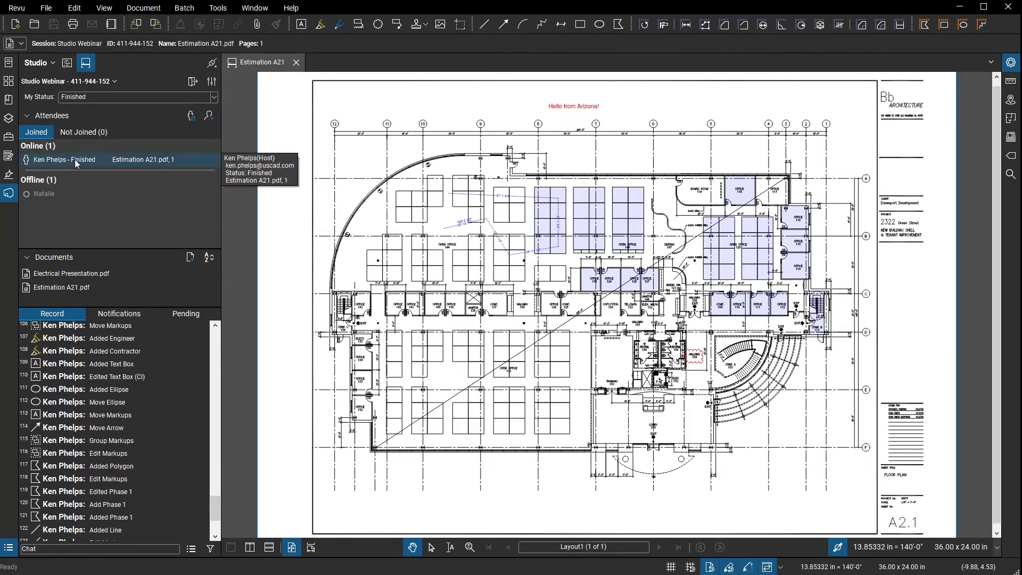
left_click(52, 198)
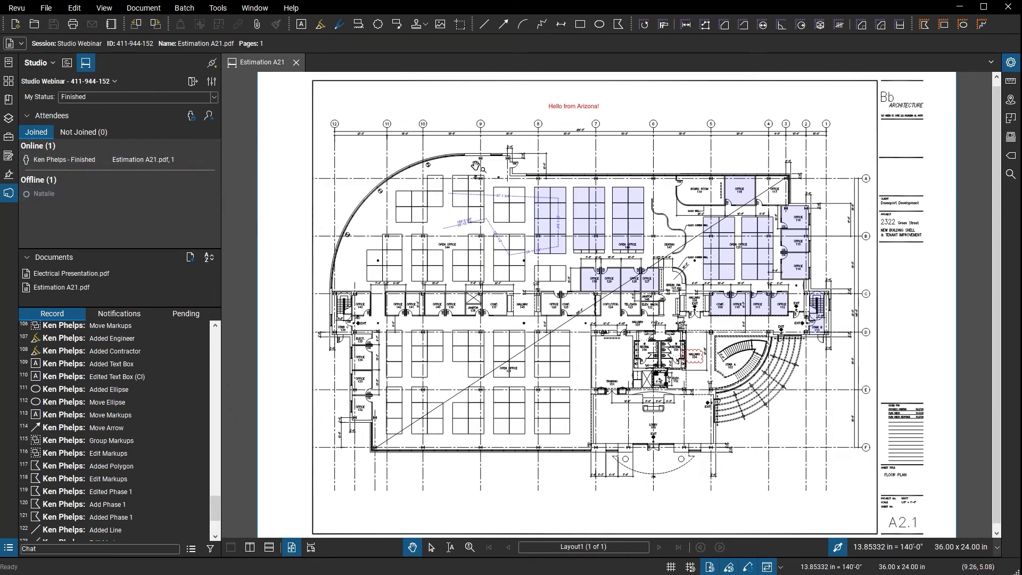
- Draw a red line markup above the floor plan, sloping down from near grid bubble 6 to past grid bubble 5
scroll(629, 148, "up", 5)
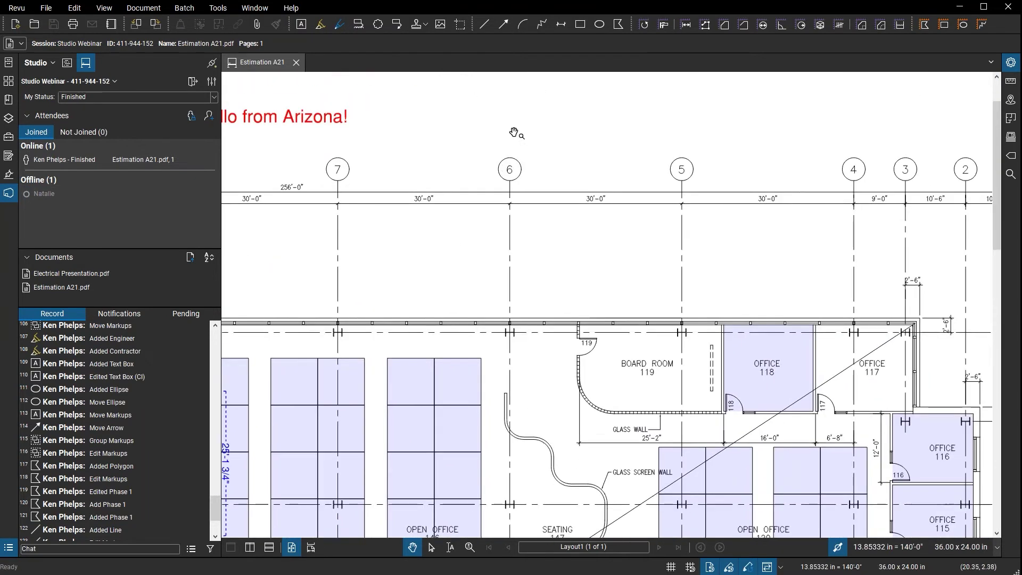
left_click(487, 29)
left_click_drag(526, 112, 741, 148)
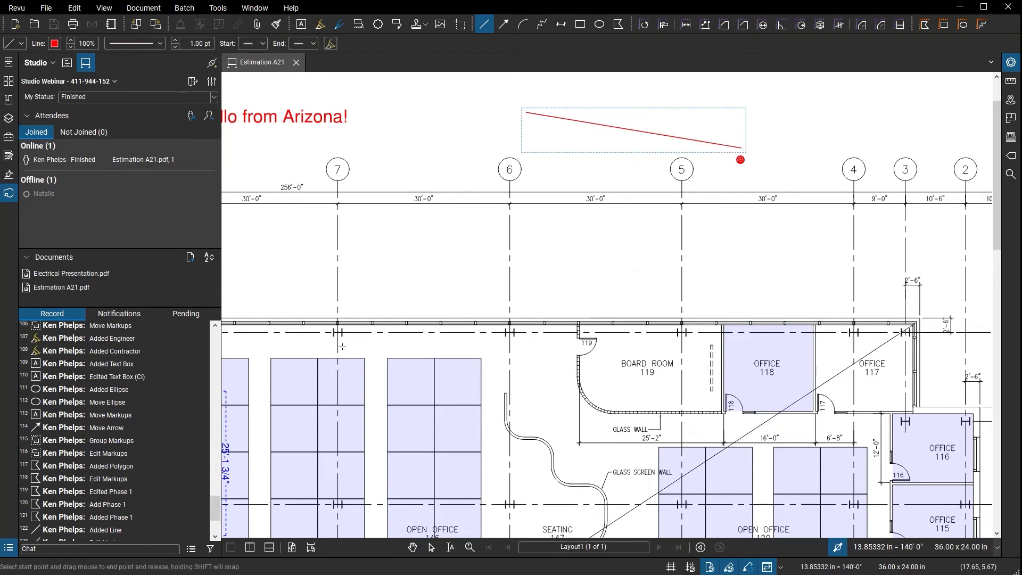
- Check the session record's filter options, and return to the new line from elsewhere on the sheet through its Added Line record
scroll(213, 538, "down", 3)
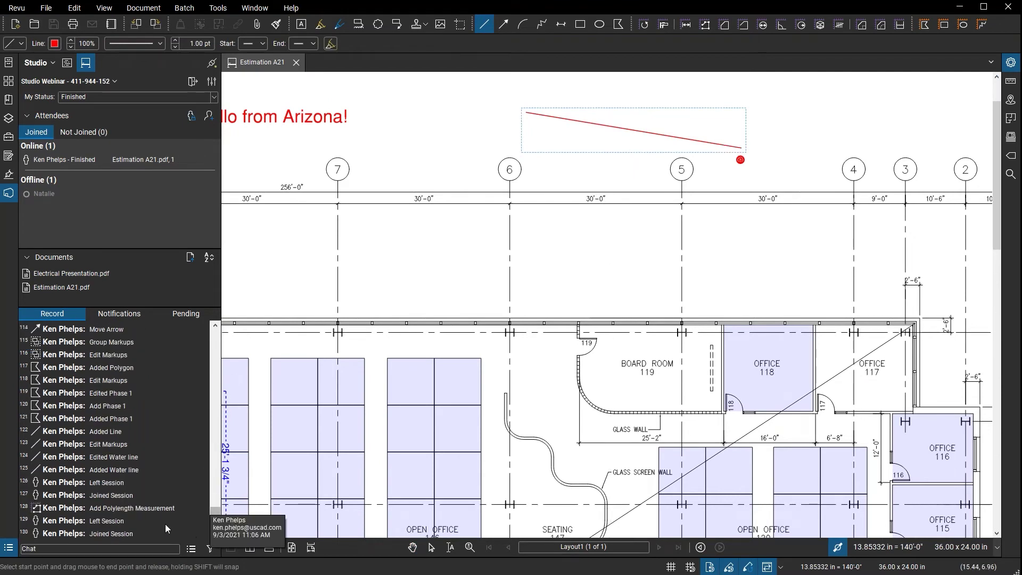
left_click(211, 551)
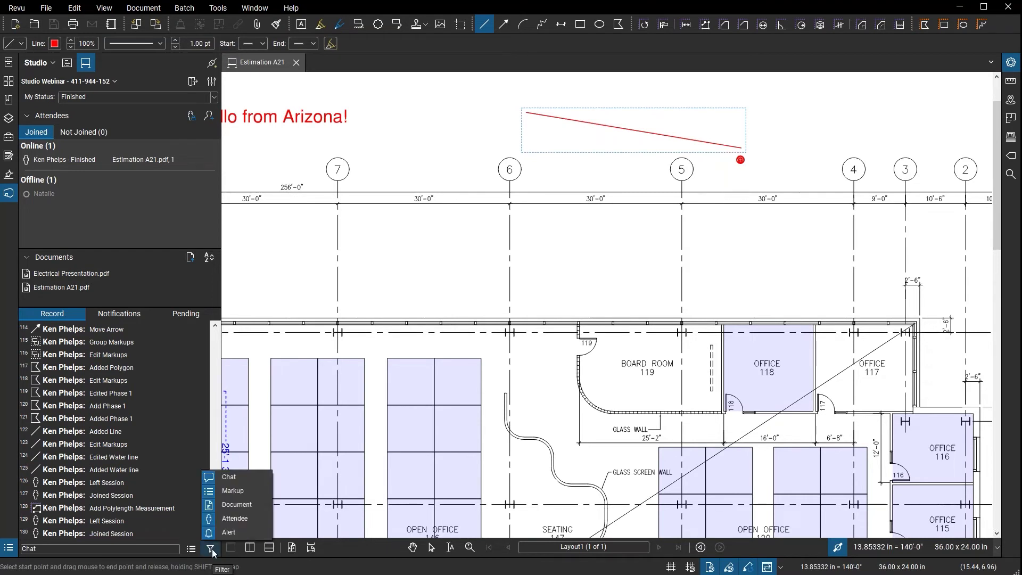
left_click(166, 328)
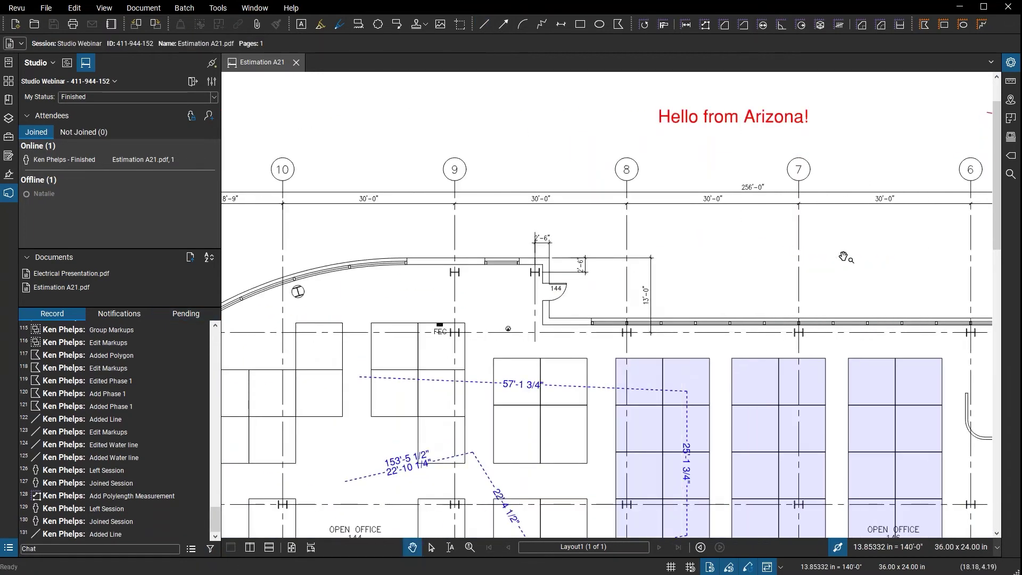
left_click_drag(844, 257, 404, 261)
left_click(105, 535)
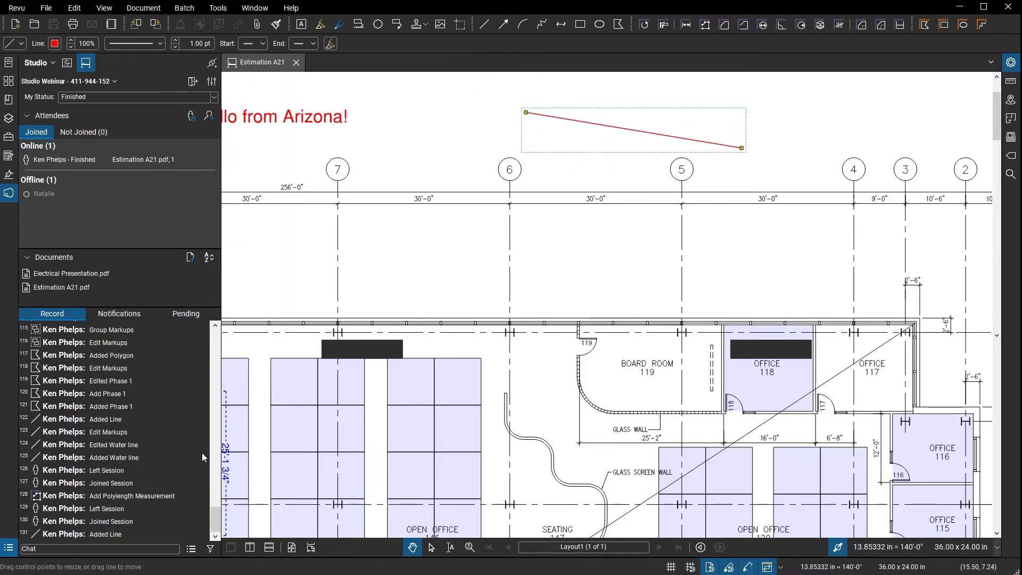
- Look up the new line in the markups list, hide the list again and deselect the line
left_click(8, 547)
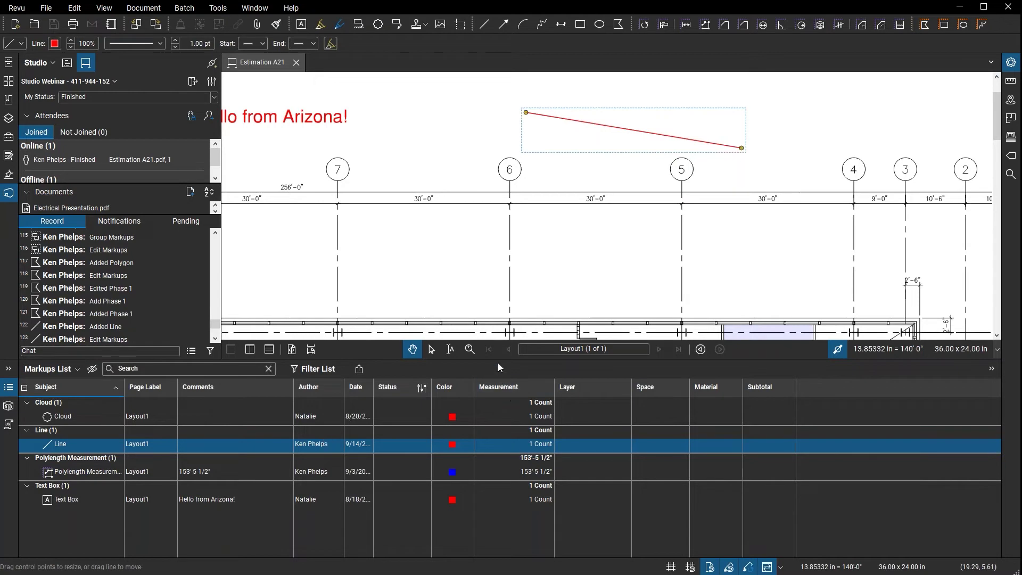
key("alt+l")
left_click(456, 262)
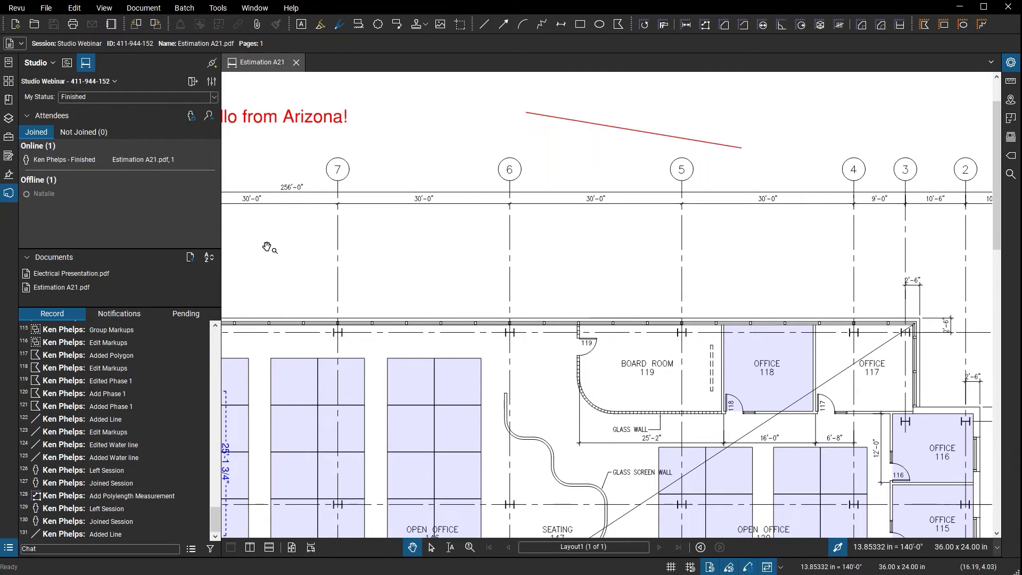
- Highlight a horizontal red stroke between grids 7 and 5 above the plan with the Building Safety highlighter from the tool chest
left_click(9, 137)
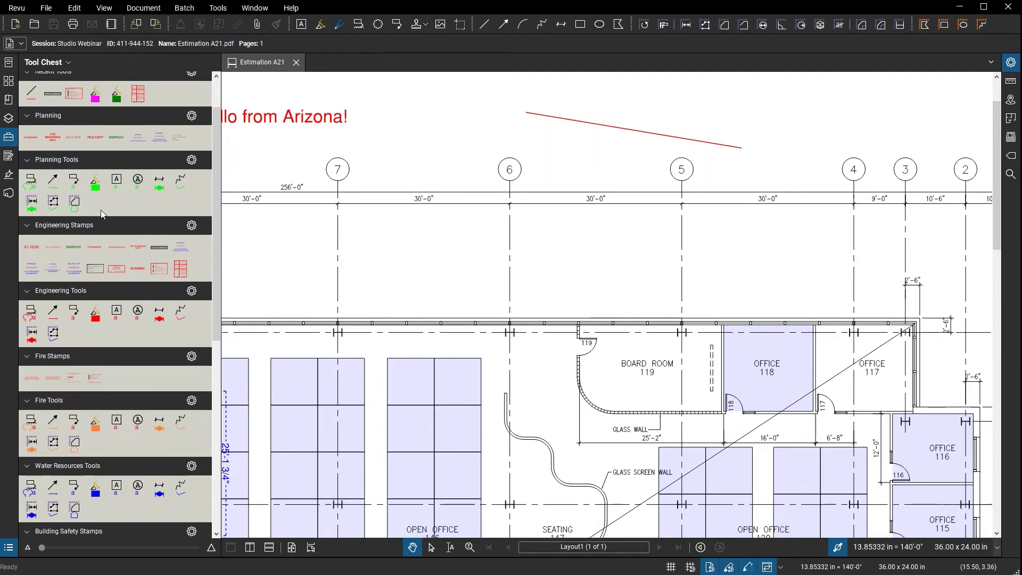
scroll(128, 215, "down", 3)
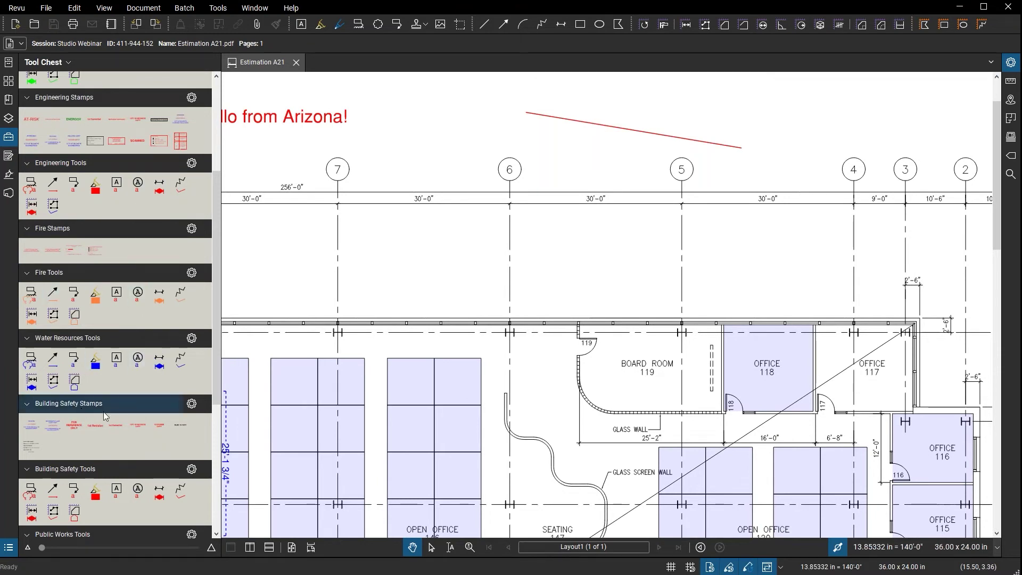
scroll(85, 410, "down", 5)
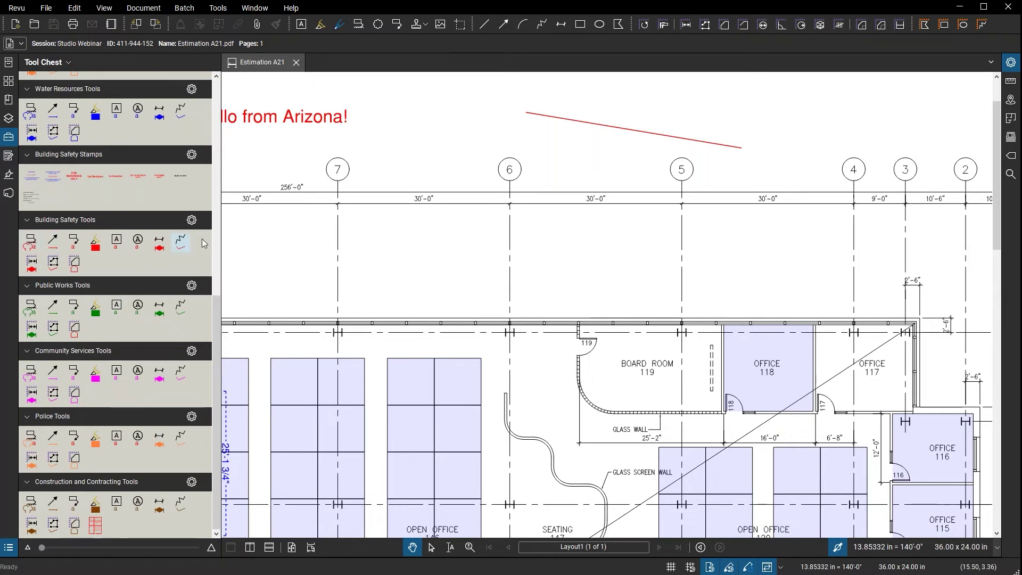
left_click(95, 248)
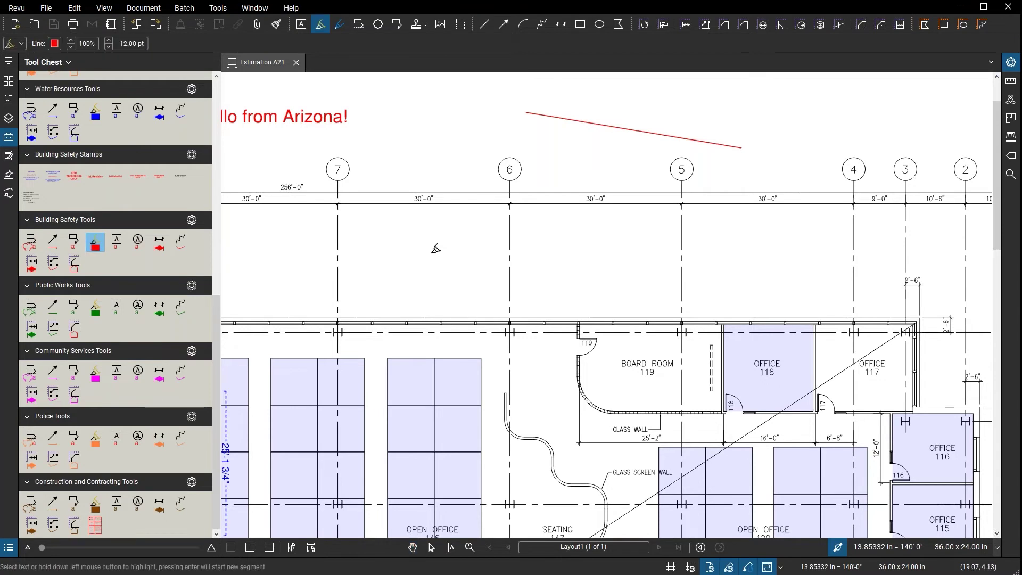
left_click(410, 252)
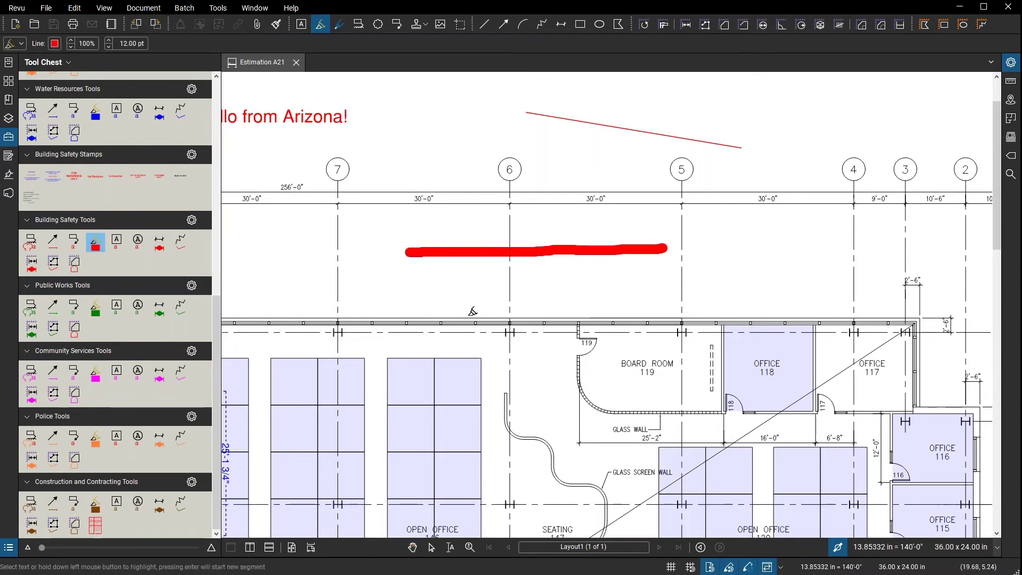
- With the markups list shown, add a red highlight dot above the stroke and select the stroke's Building Safety entry
left_click(10, 546)
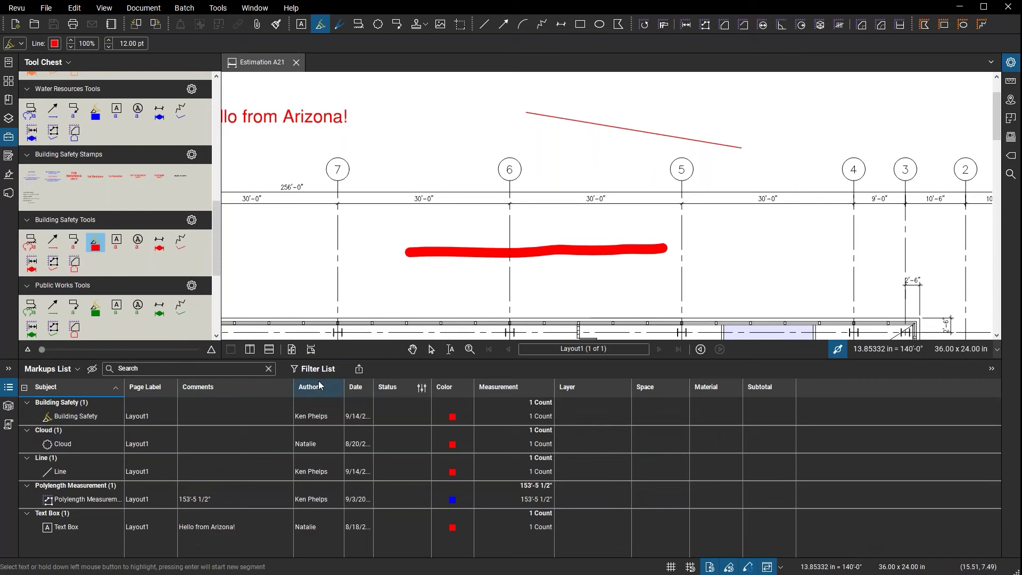
left_click(475, 226)
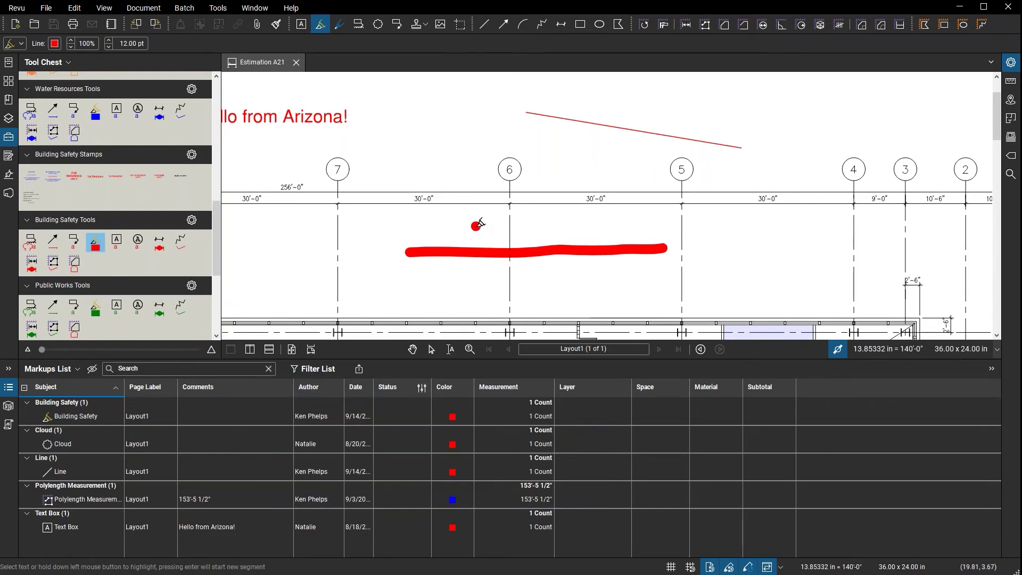
left_click(112, 417)
left_click(85, 420)
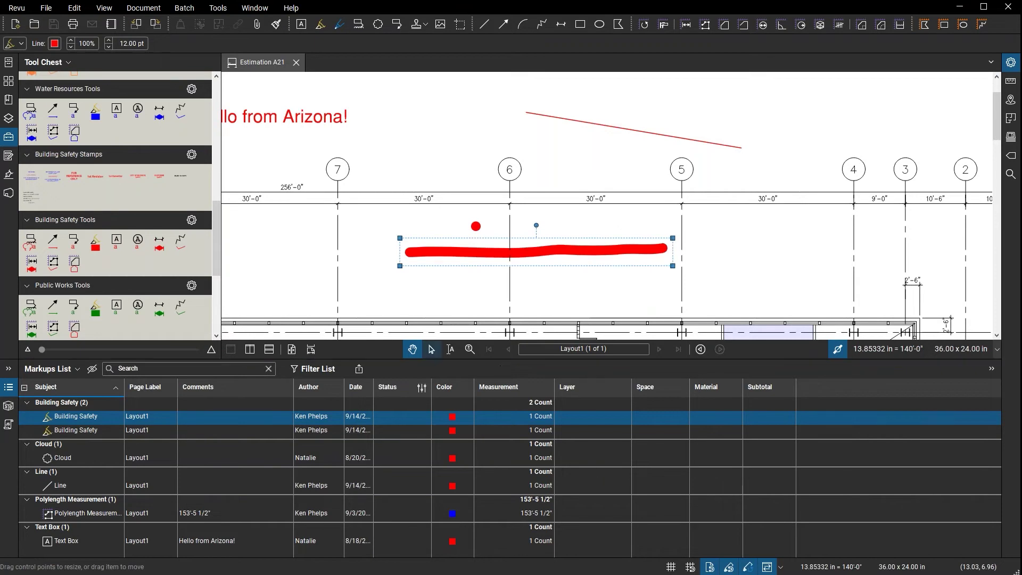
- Highlight a horizontal green stroke just below the red one with the Public Works highlighter
left_click(97, 309)
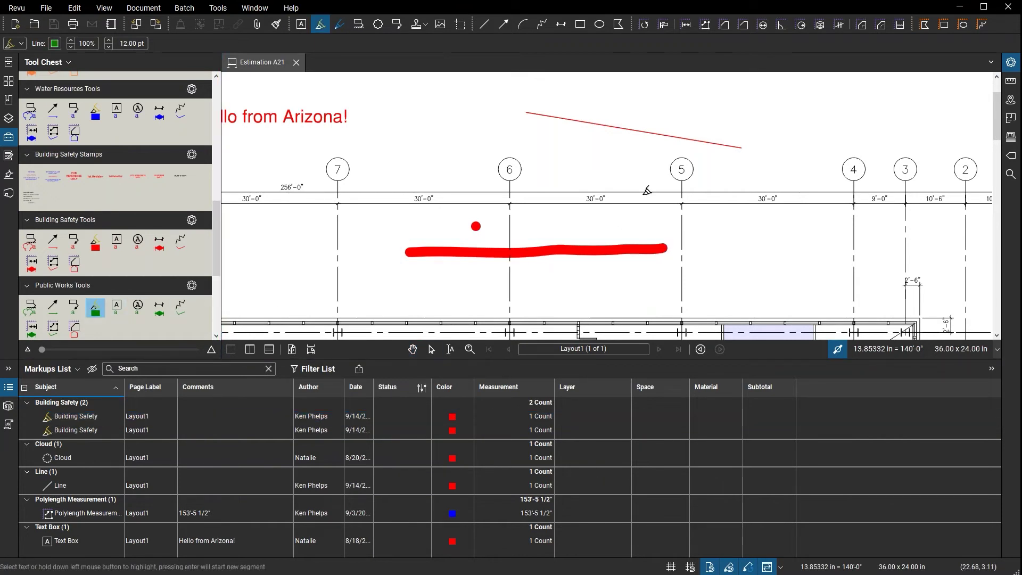
left_click_drag(418, 282, 660, 281)
key("Escape")
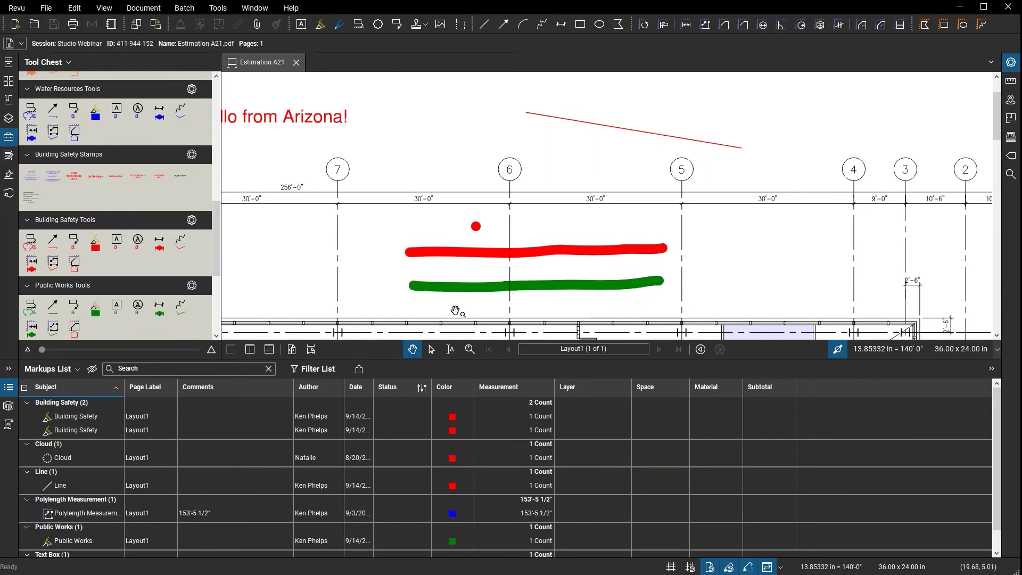
- Locate the green stroke through its Public Works entry in the markups list, and hide the list
left_click(501, 290)
left_click(85, 544)
left_click(85, 544)
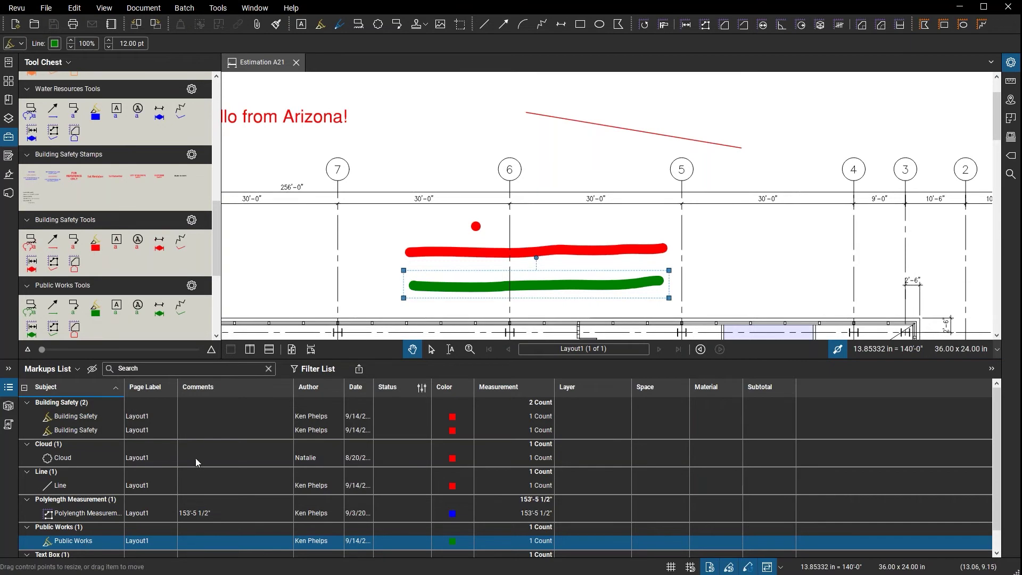
double_click(514, 359)
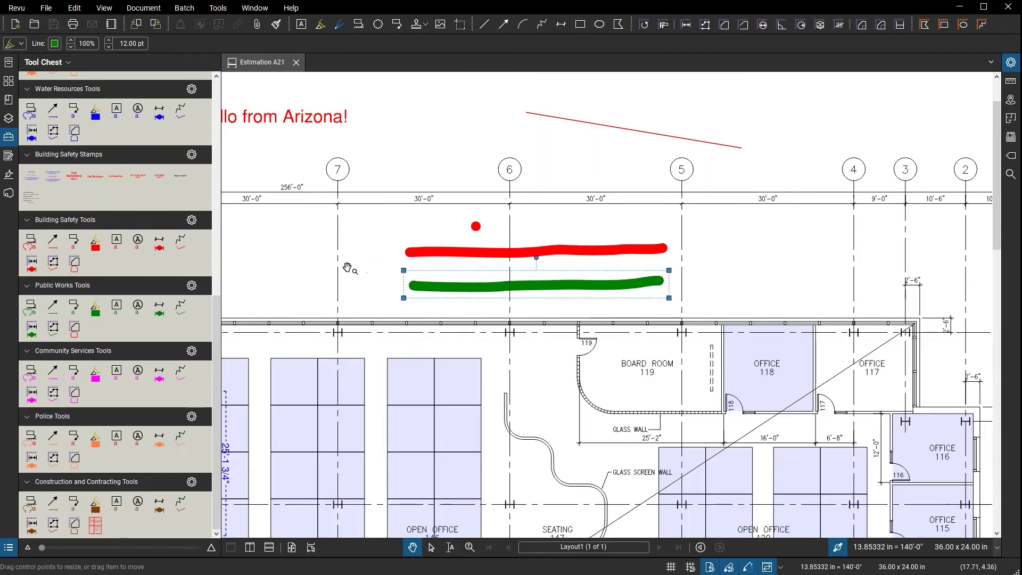
- Place the CUSTOMER COPY stamp from the Building Safety Stamps between grids 5 and 4 above the plan
left_click(159, 179)
left_click(777, 236)
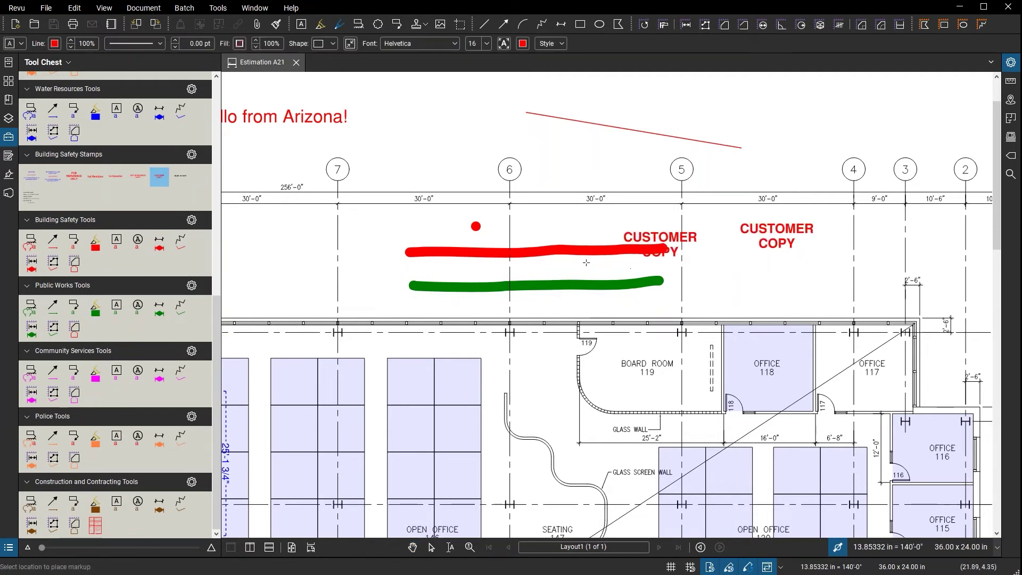
key("Escape")
- Place the City of Buckeye review stamp from the Engineering Stamps over grid bubble 1, beside the title block
scroll(204, 281, "up", 4)
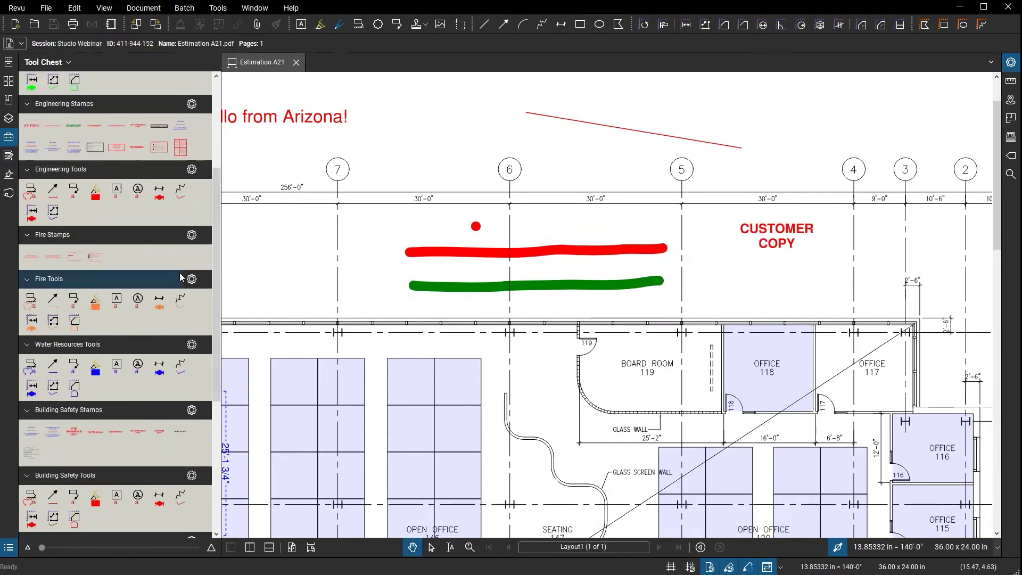
left_click(180, 147)
scroll(662, 246, "down", 3)
scroll(647, 237, "right", 5)
scroll(478, 303, "up", 2)
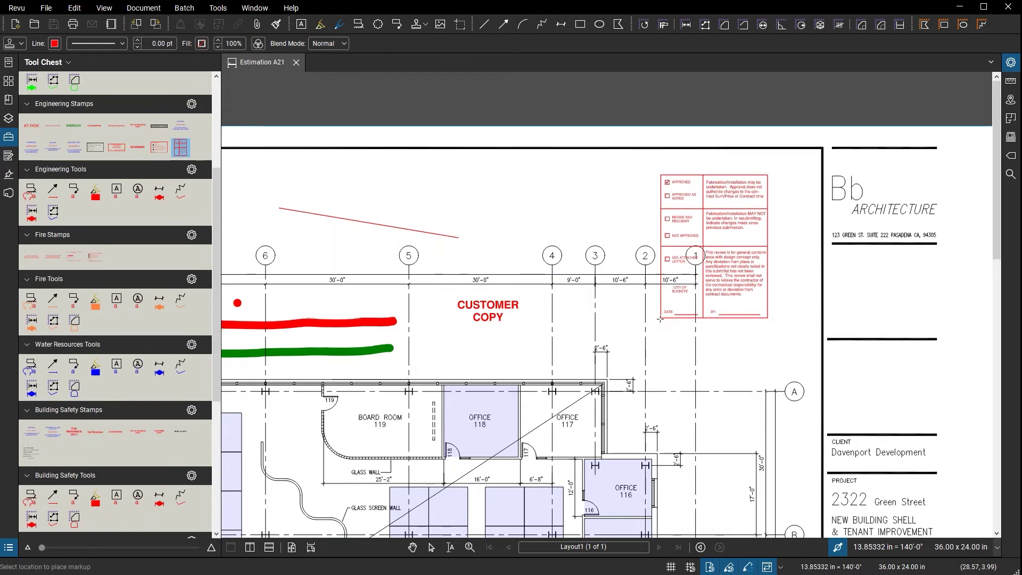
scroll(660, 318, "right", 3)
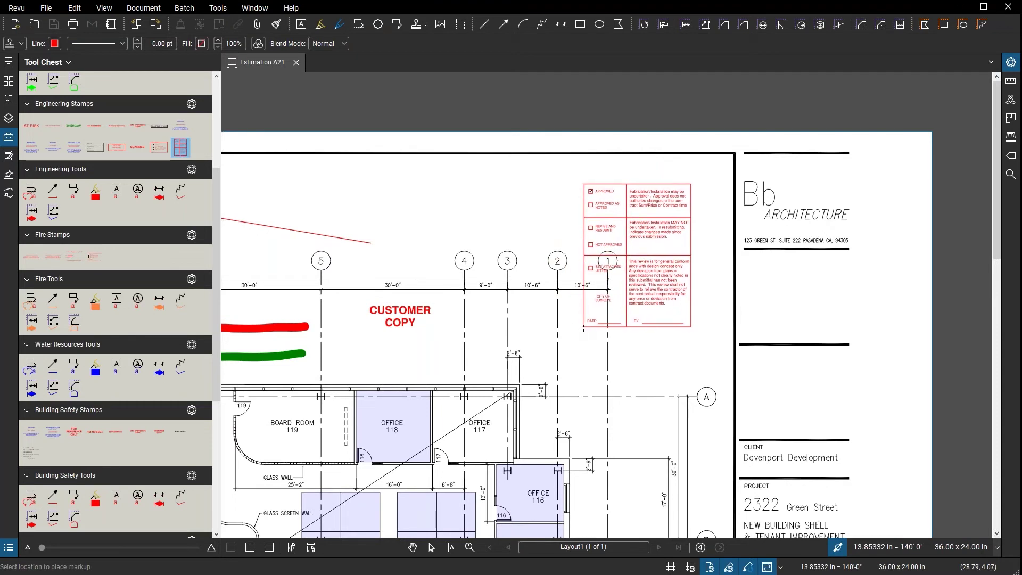
left_click(583, 328)
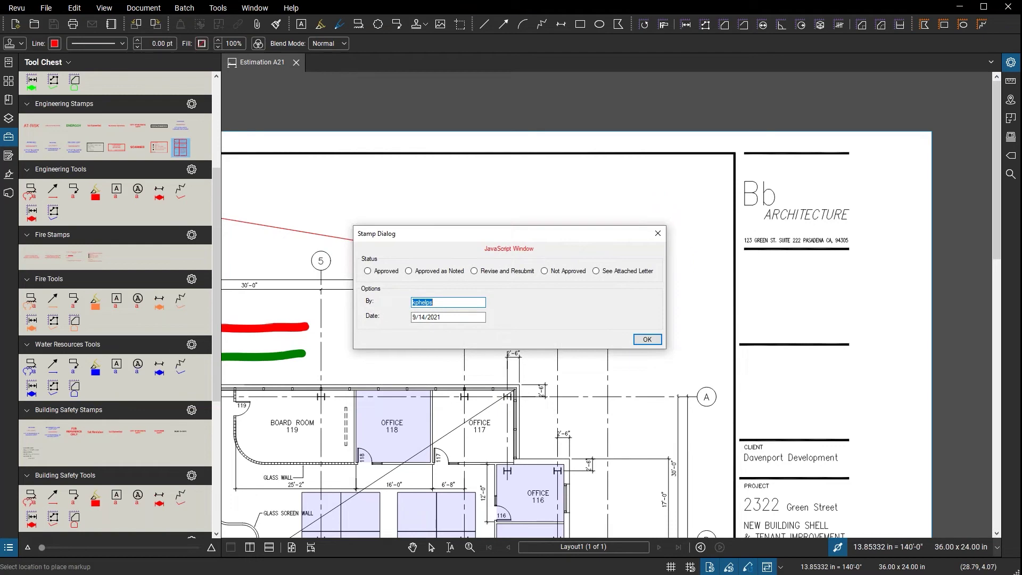
- Set the review stamp's status to Approved as Noted, keep the default reviewer and date, and finish placing stamps
left_click(545, 271)
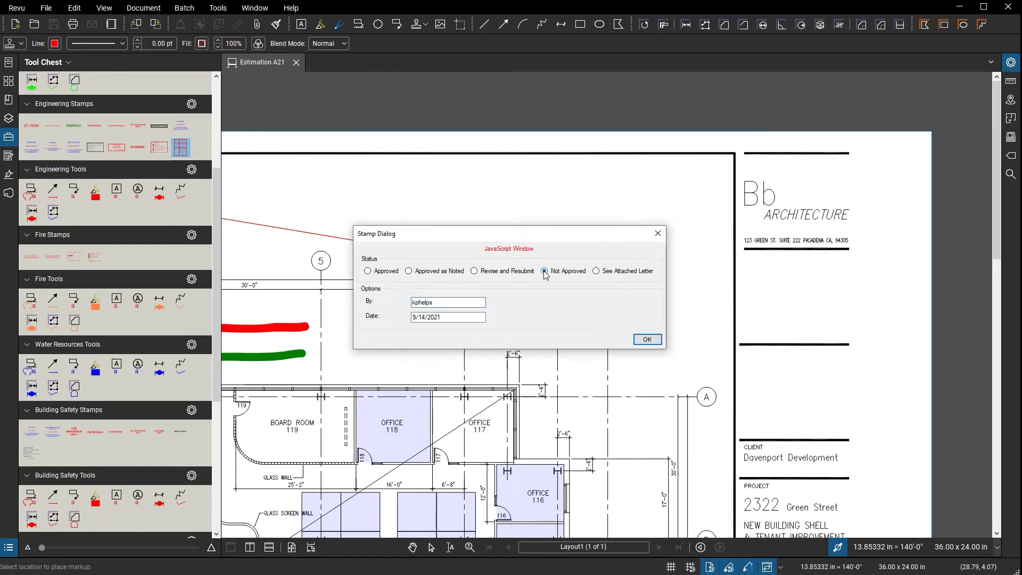
left_click(409, 271)
left_click(646, 340)
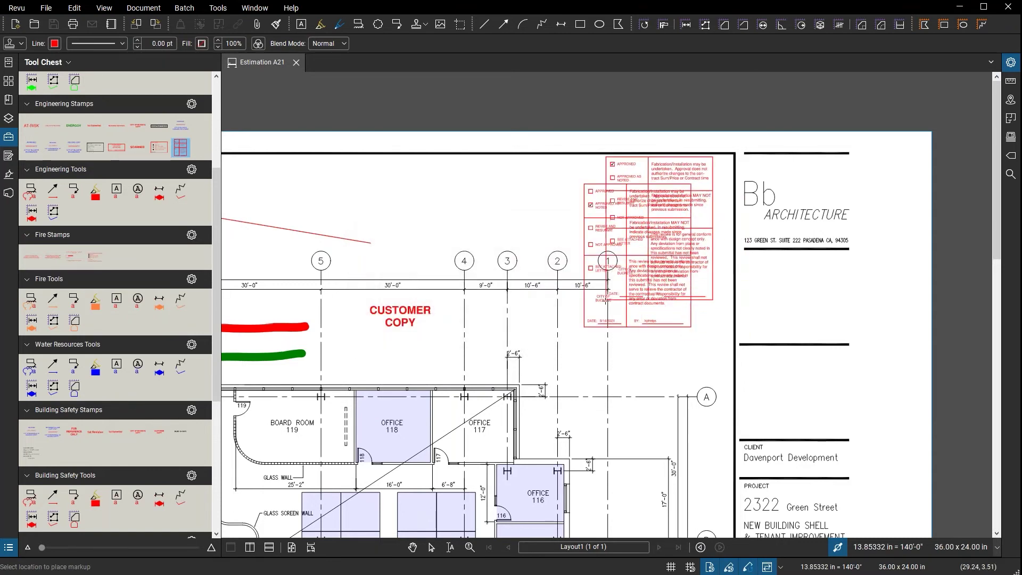
left_click(612, 233)
- Examine the placed review stamp's checked status, date and reviewer fields up close, and return to the wider plan view
scroll(602, 213, "up", 4)
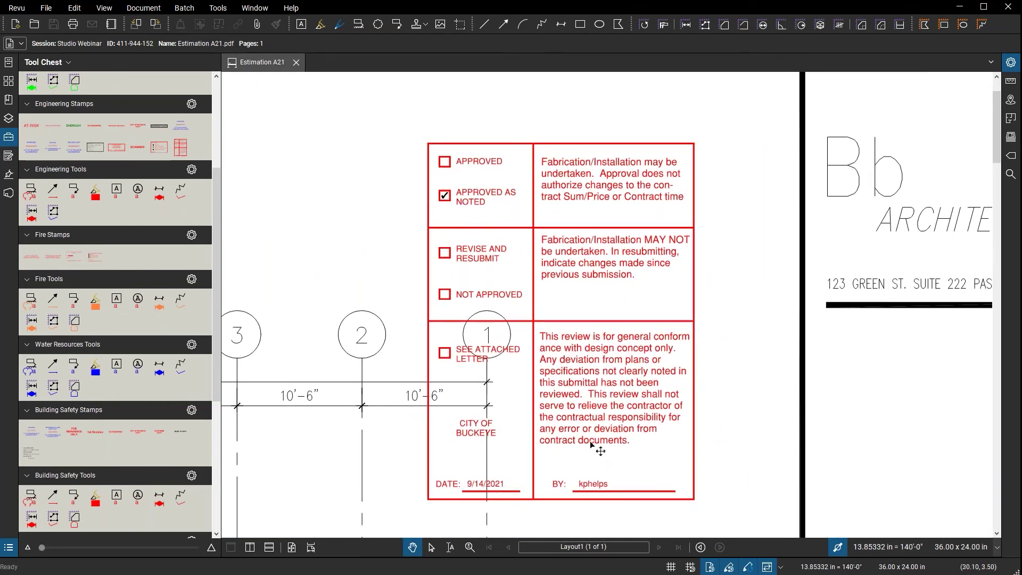
scroll(591, 440, "up", 5)
scroll(577, 287, "down", 2)
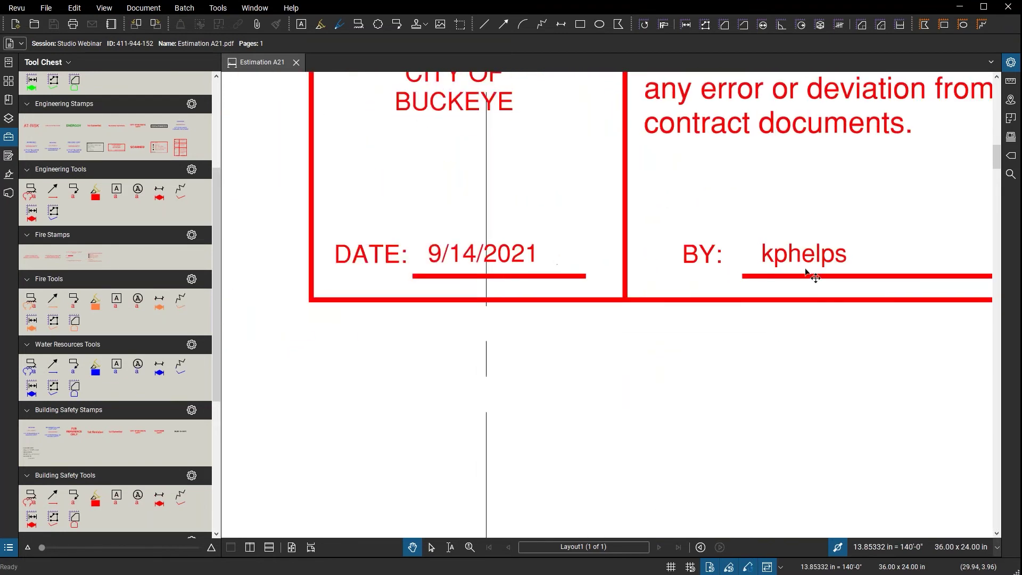
scroll(745, 286, "down", 4)
scroll(724, 290, "down", 3)
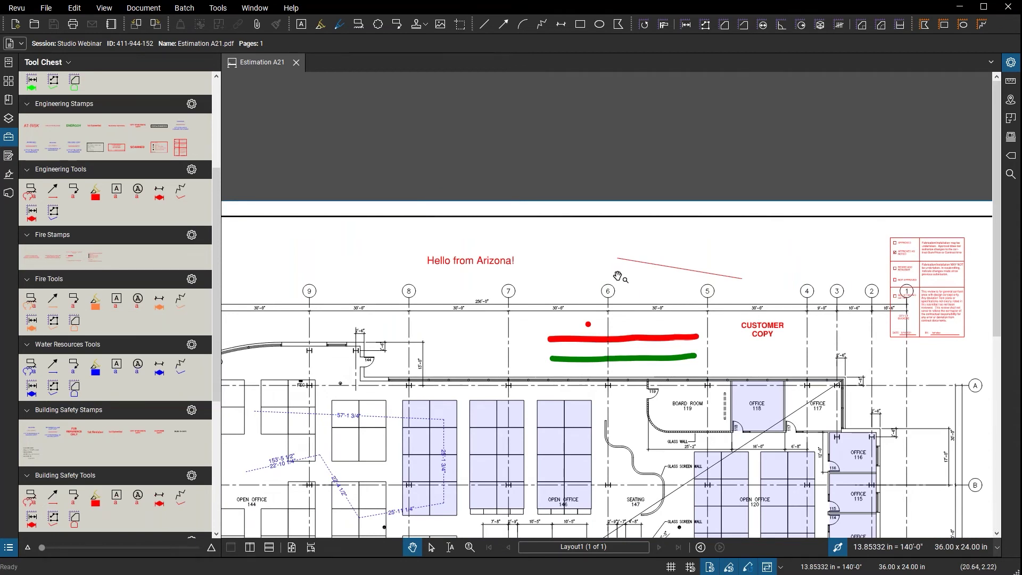
scroll(615, 275, "down", 2)
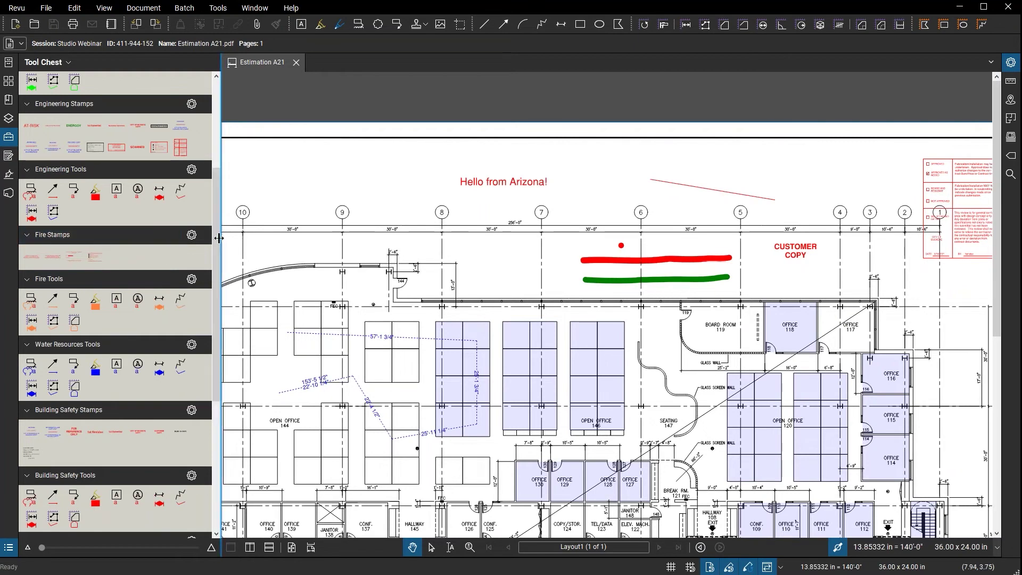
- Create a new tool set titled "New tool set", save it as New tool set.btx, and display it in the Tool Chest
left_click_drag(216, 233, 216, 163)
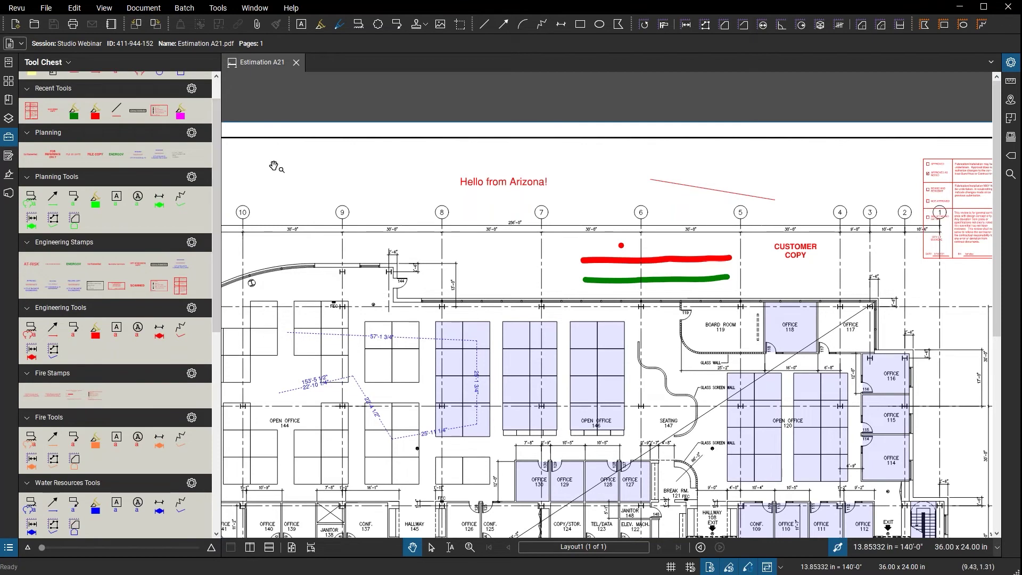
left_click(46, 62)
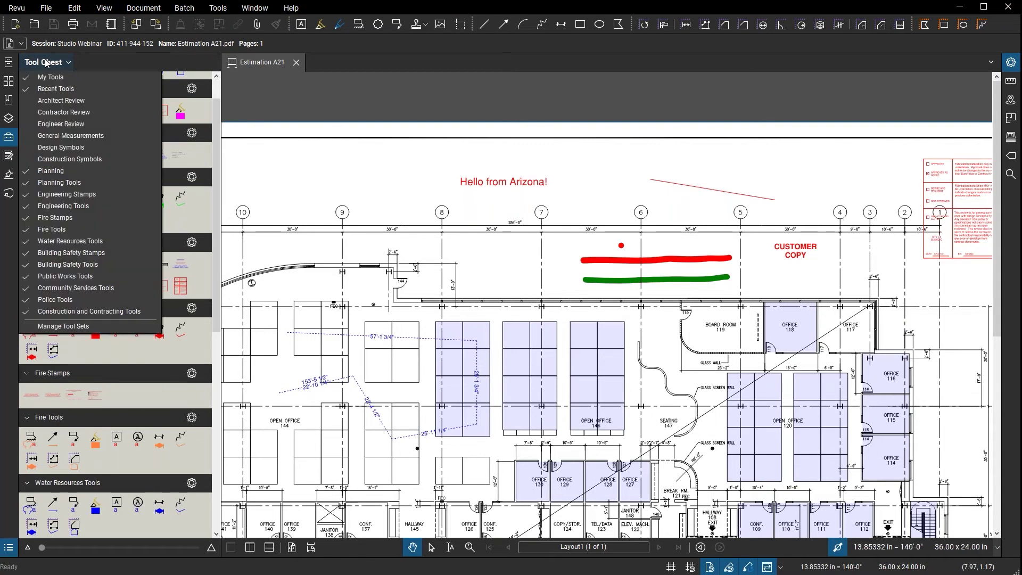
left_click(70, 327)
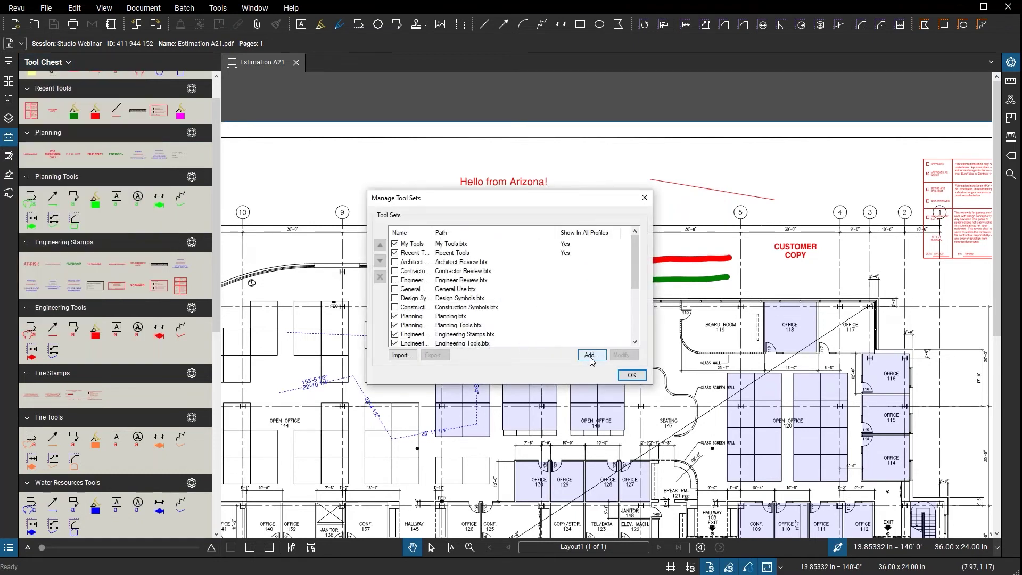
left_click(591, 355)
left_click(592, 356)
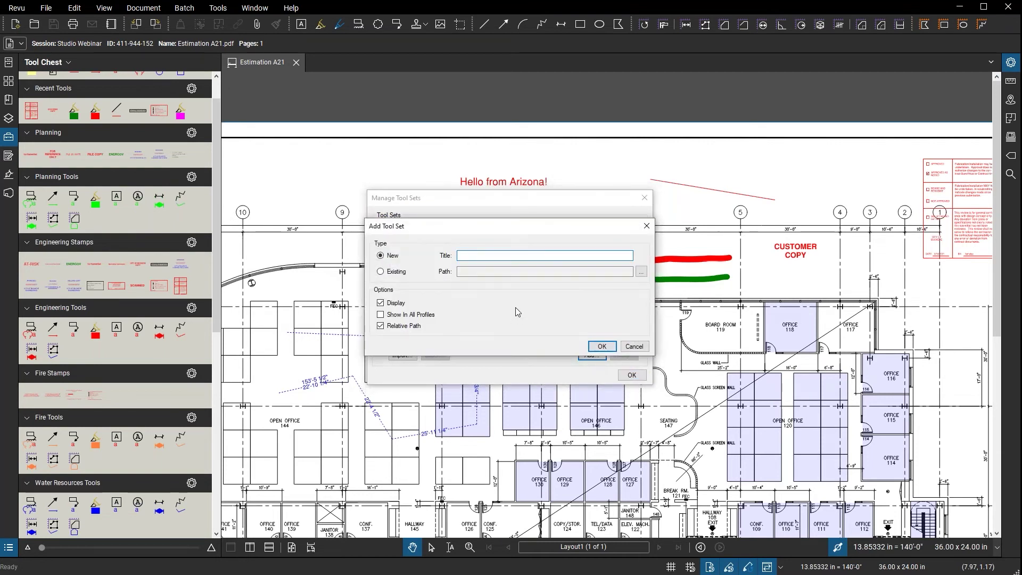
left_click(466, 256)
type("New tool set")
left_click(601, 346)
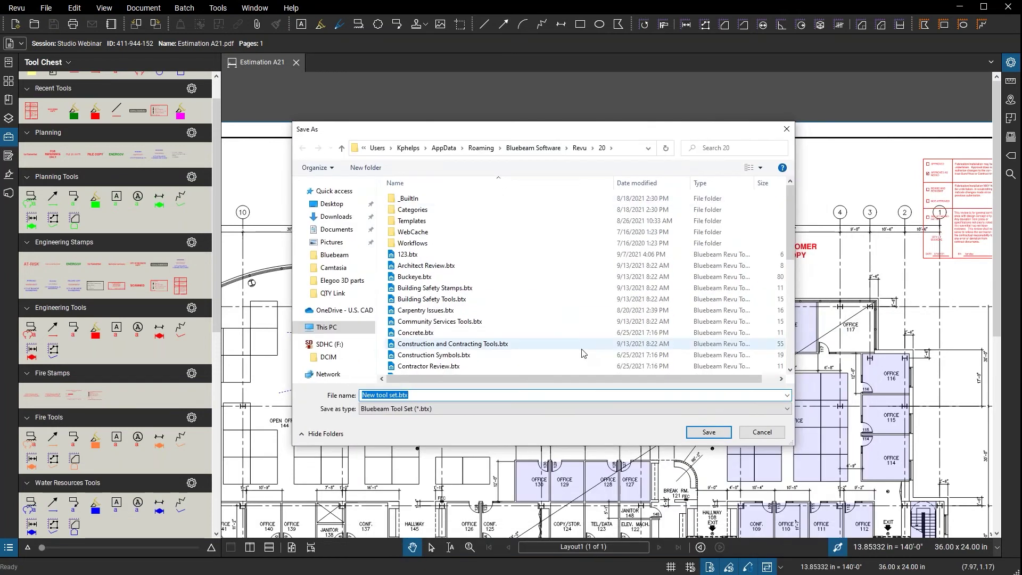
left_click(708, 432)
left_click(645, 200)
left_click_drag(216, 207, 226, 528)
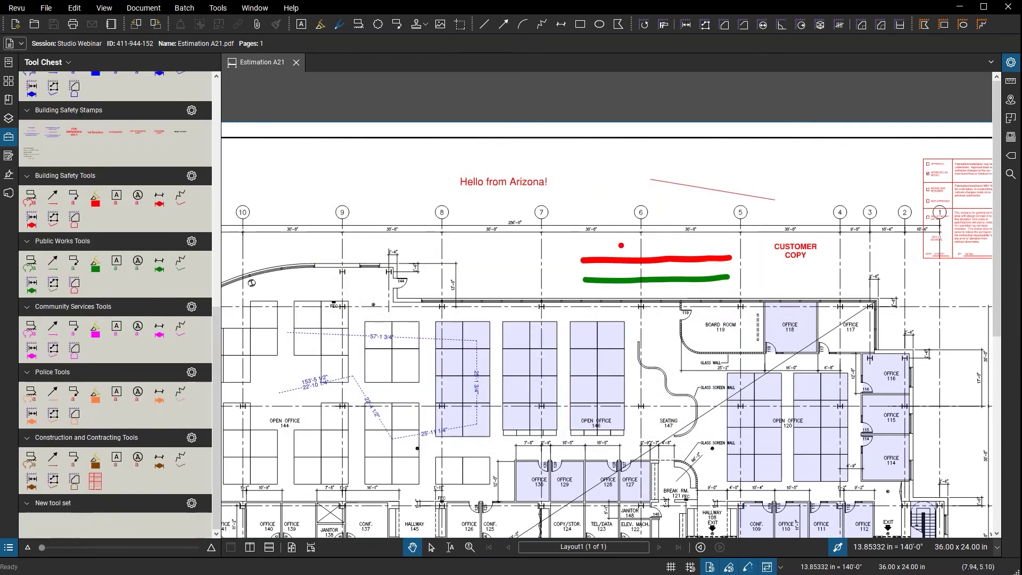
left_click(56, 520)
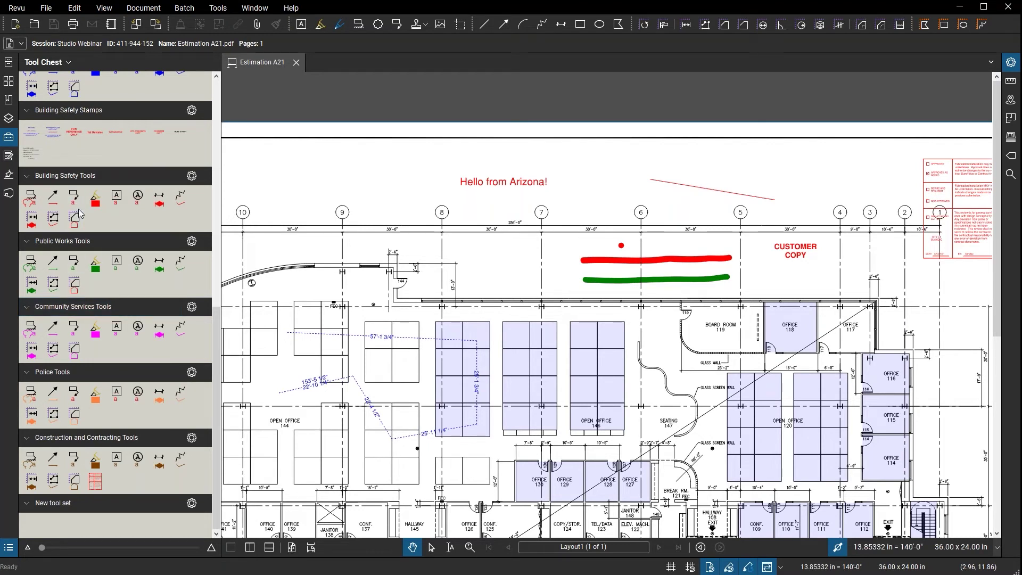
left_click(66, 63)
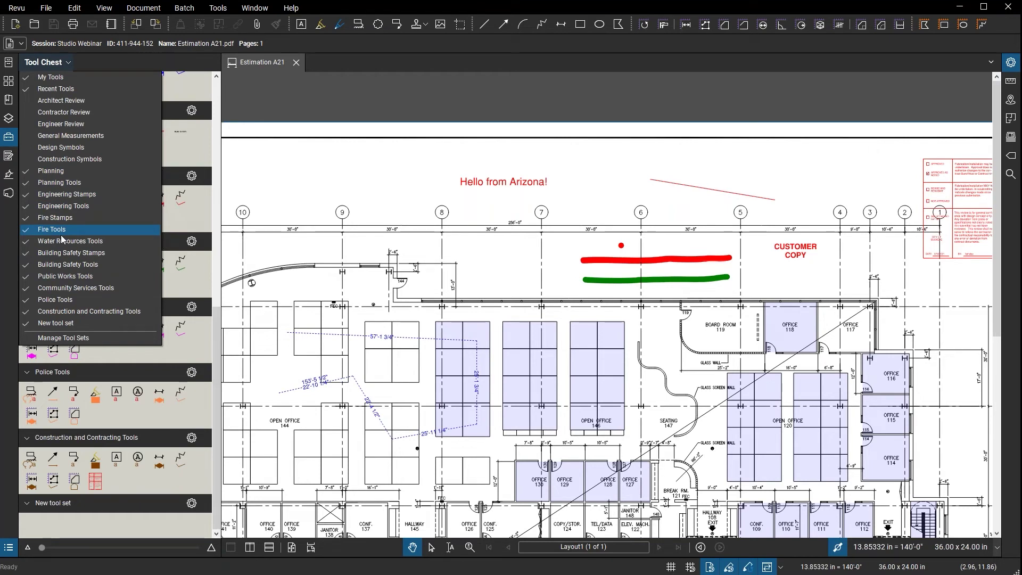
left_click(323, 180)
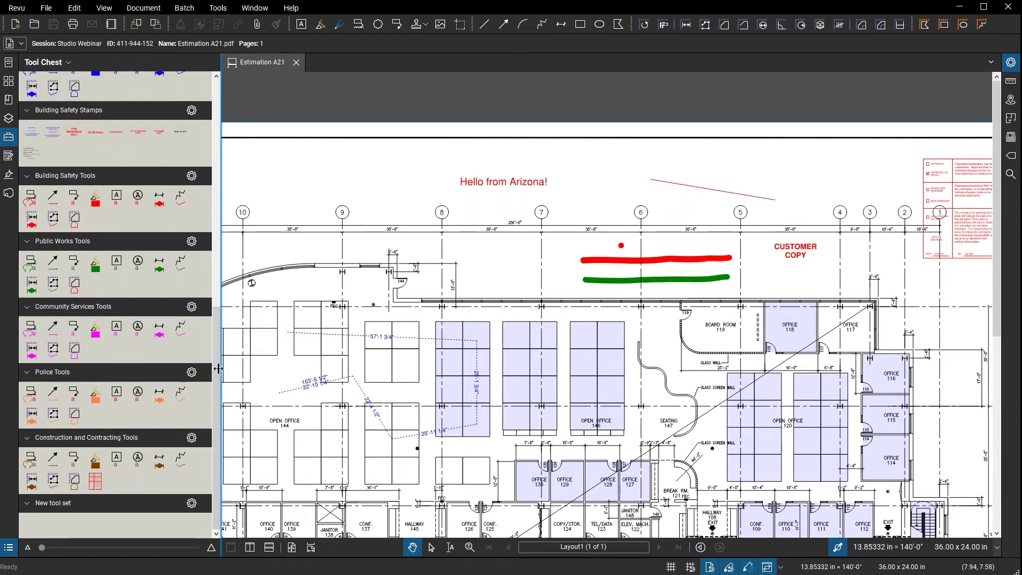
left_click(89, 527)
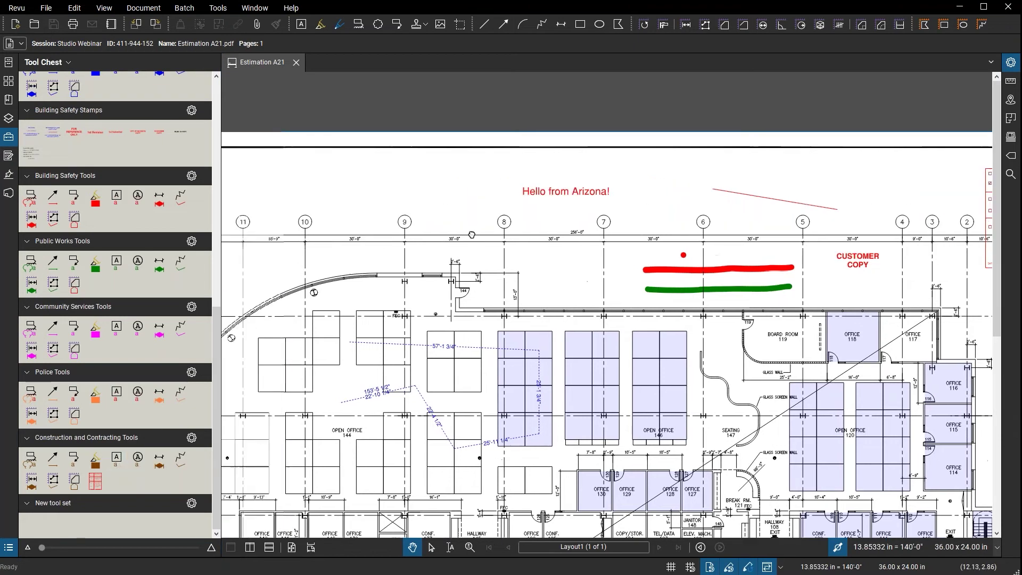
- Draw a freehand highlight above grid bubbles 11 to 9 near the drawing's upper border and recolour it light blue-violet
left_click(320, 24)
left_click_drag(377, 193, 531, 196)
key("Escape")
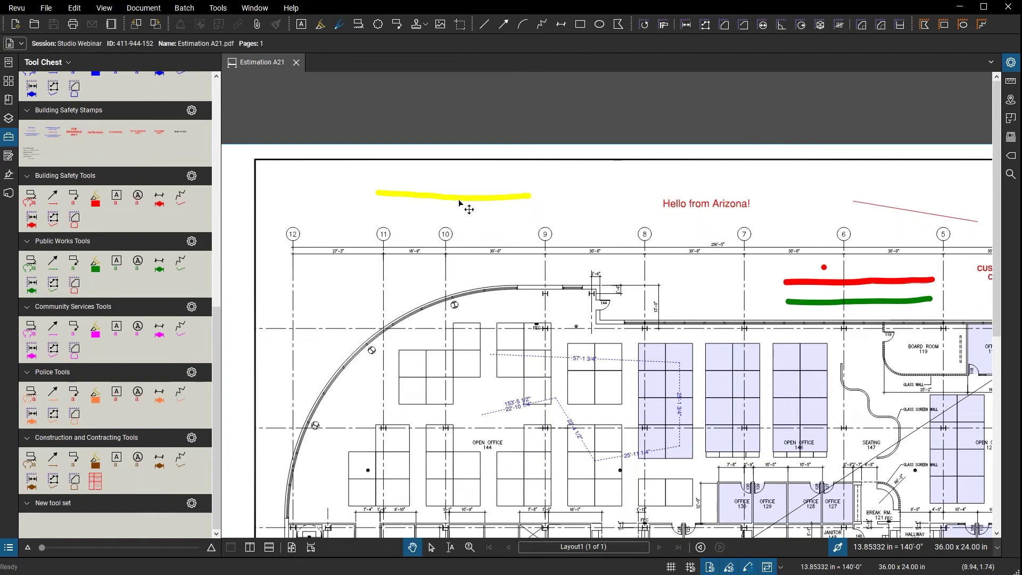
left_click(456, 197)
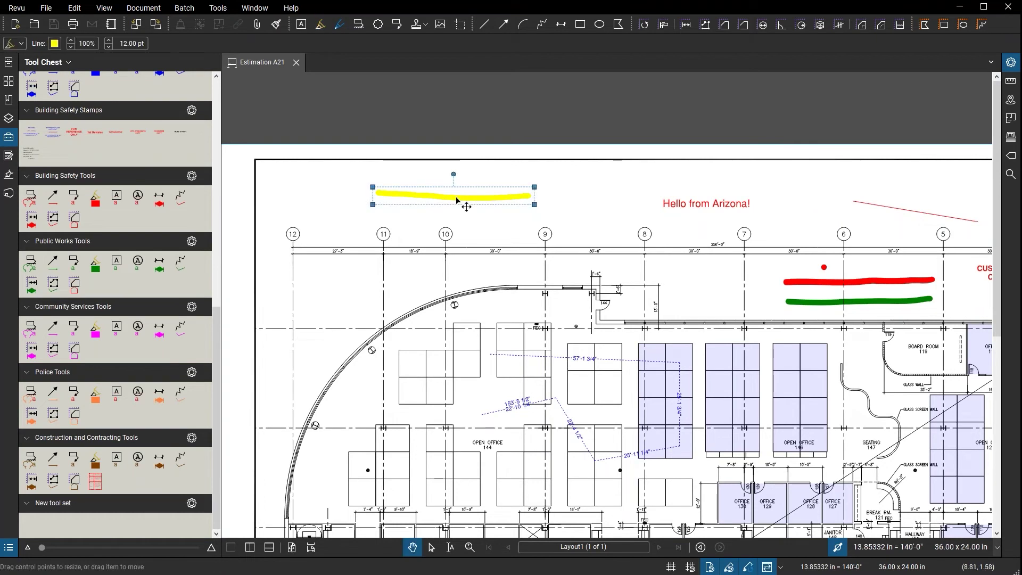
left_click(55, 44)
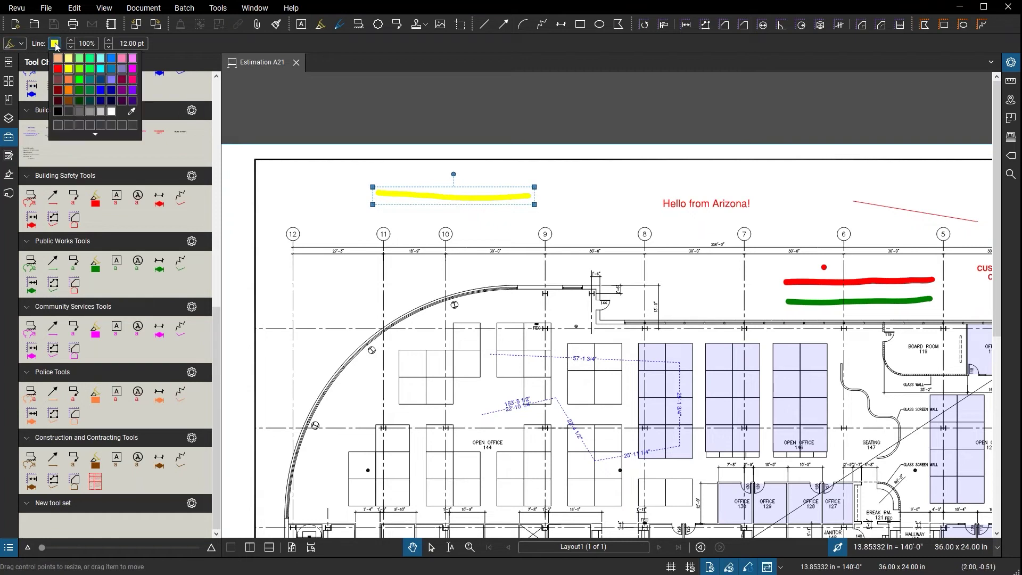
left_click(112, 80)
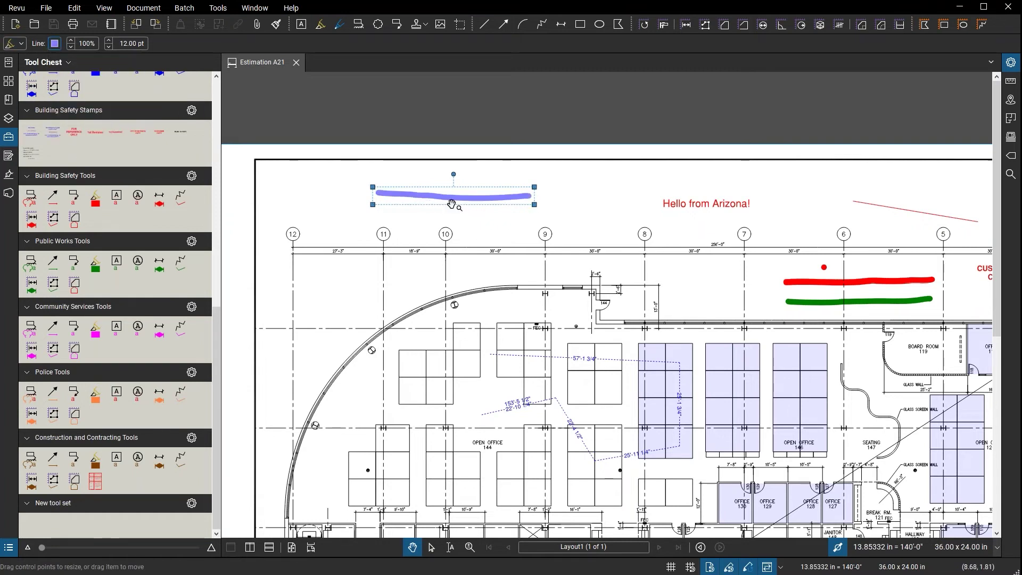
- Set the blue-violet highlight's subject to "new highlighter" in its properties and deselect it
scroll(448, 200, "up", 3)
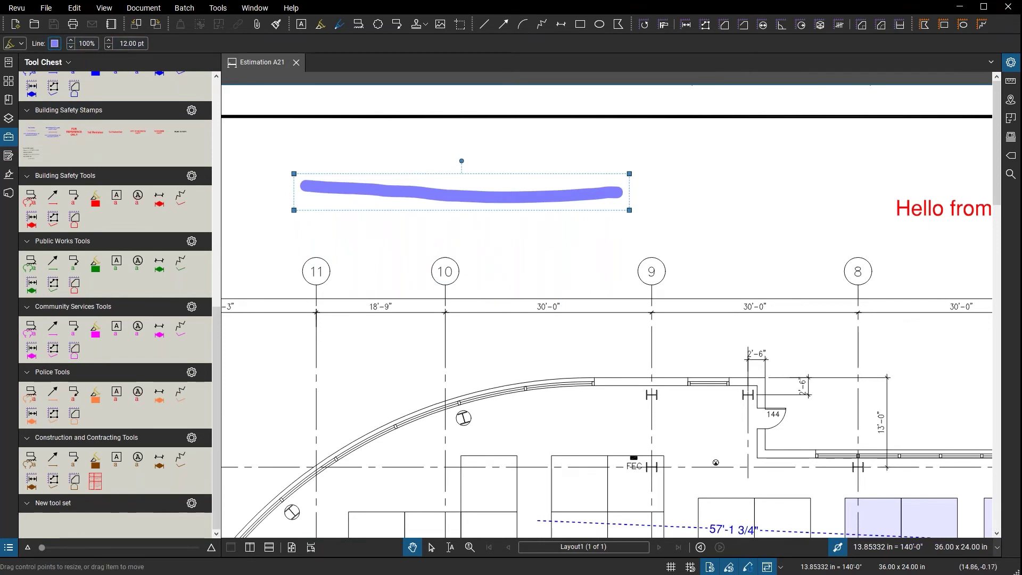
left_click(1011, 63)
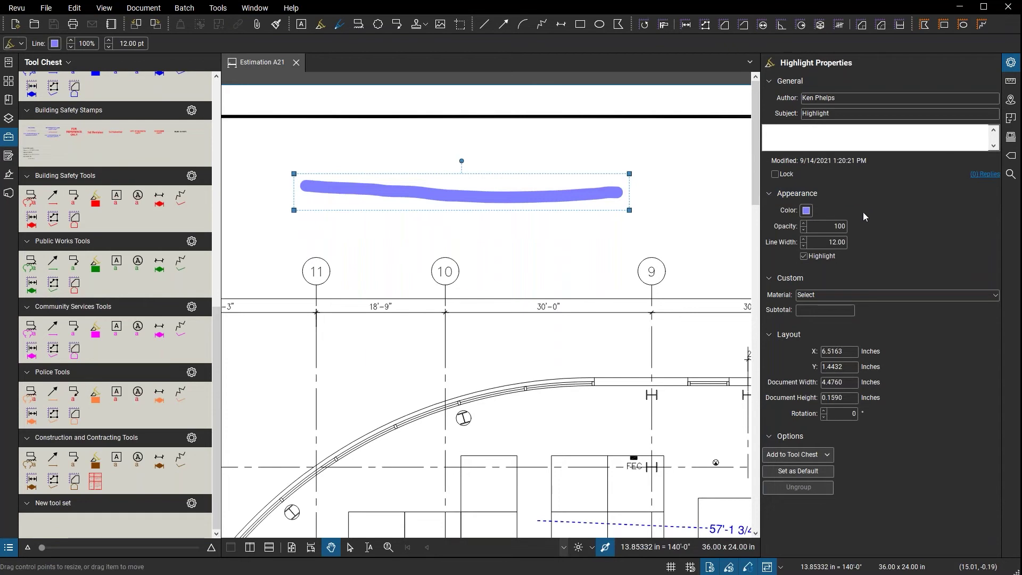
left_click(841, 113)
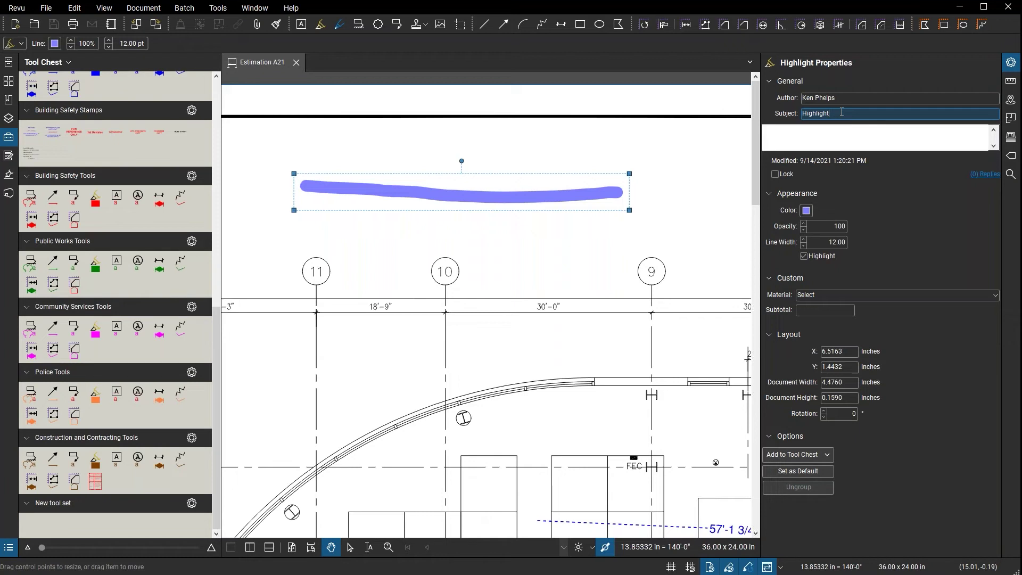
key("ctrl+a")
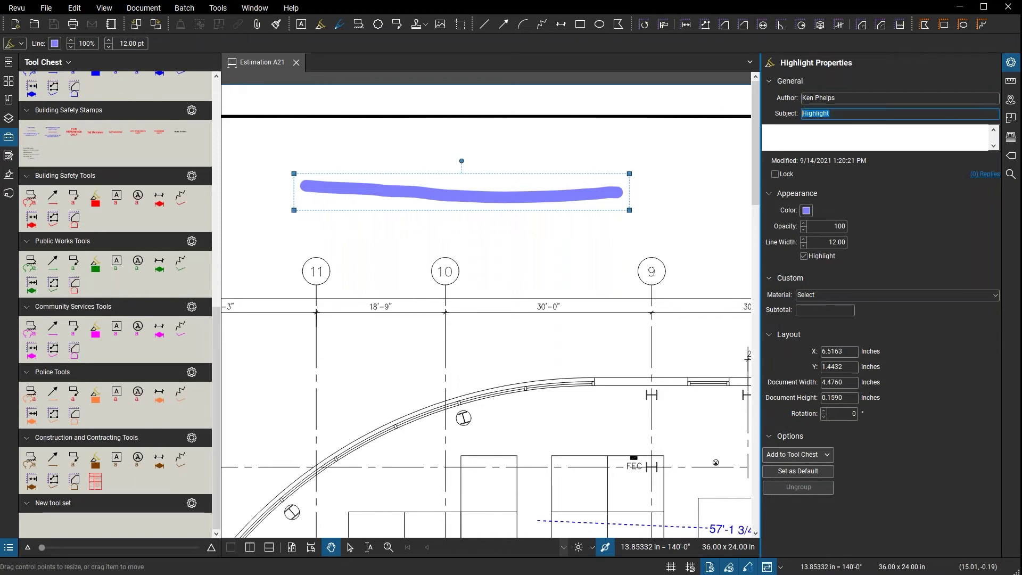
type("new hi")
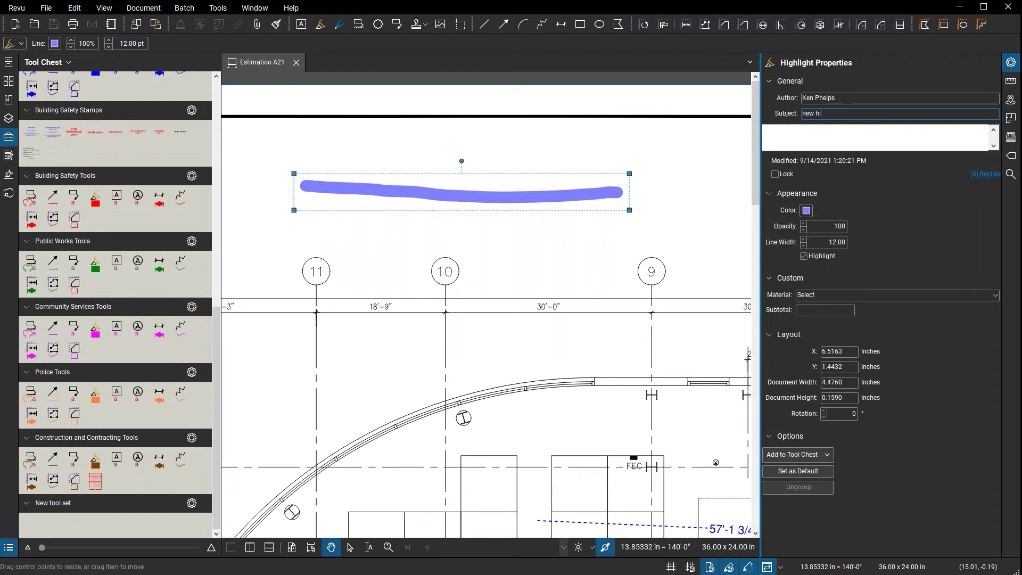
type("ghlighter")
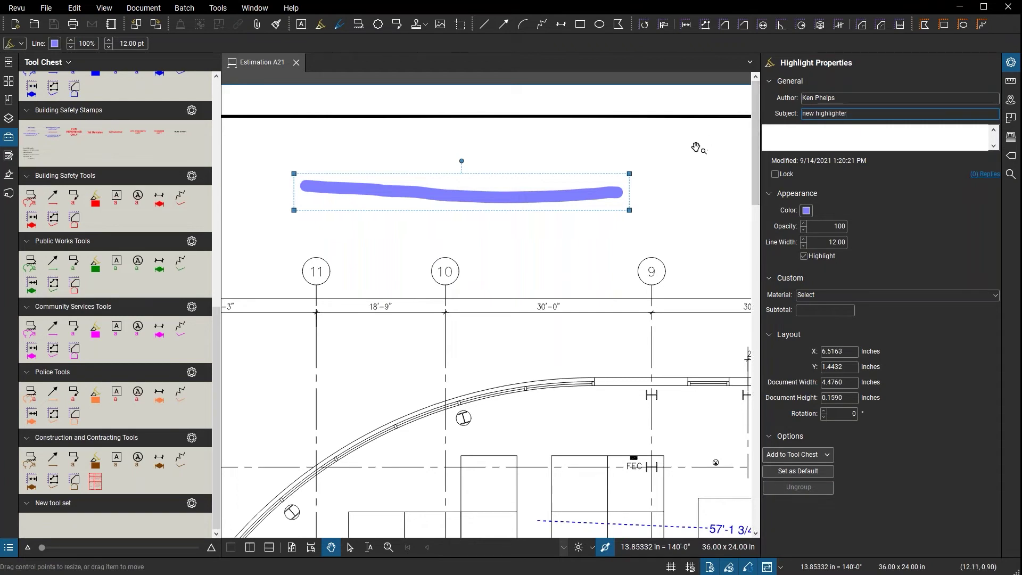
left_click(808, 244)
left_click(622, 219)
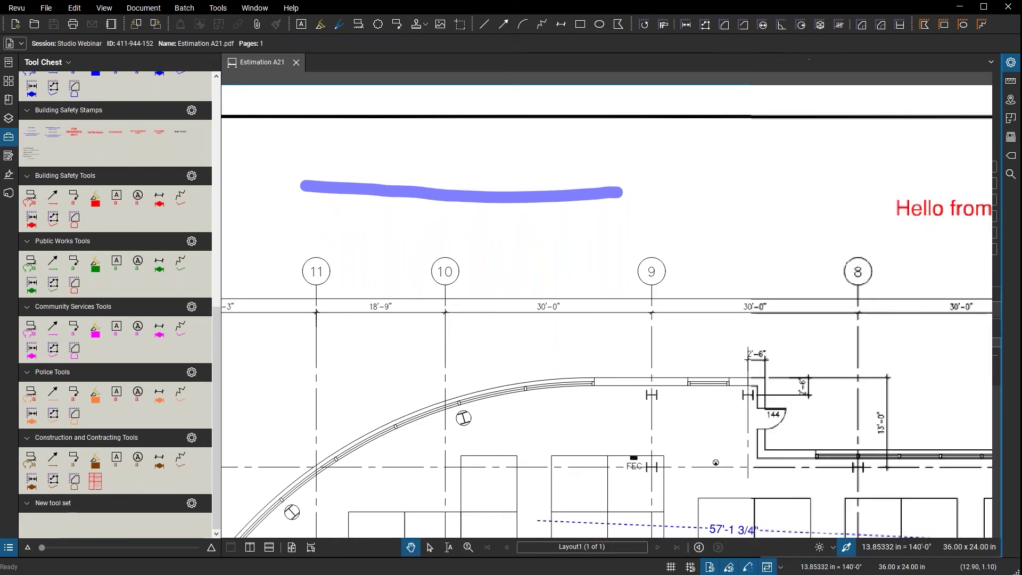
left_click(535, 200)
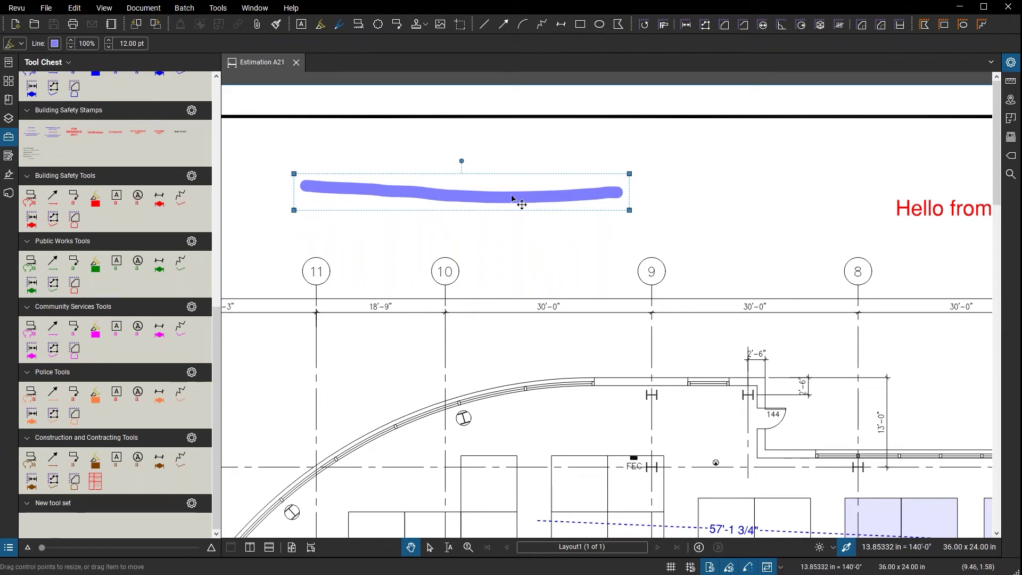
right_click(481, 199)
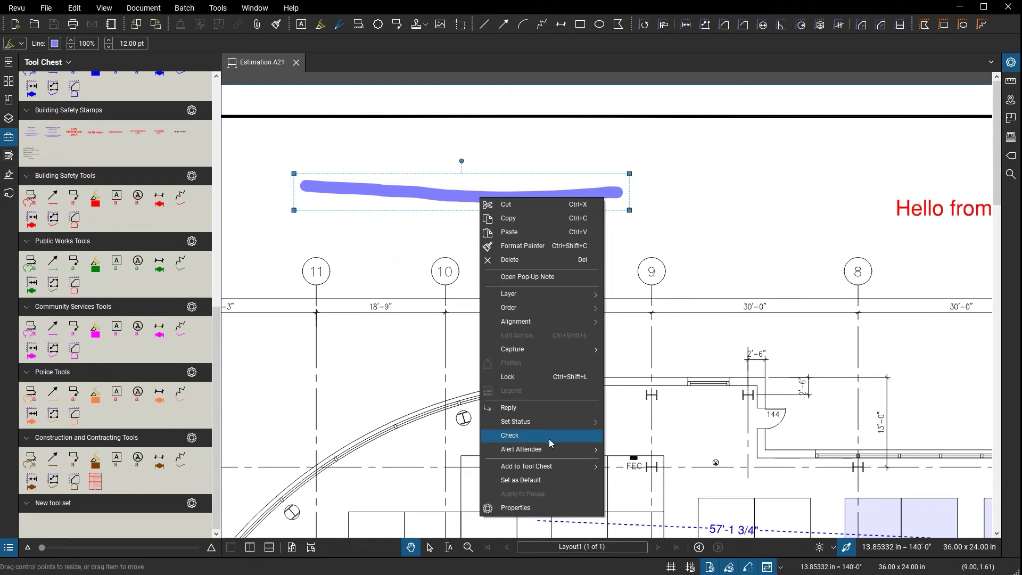
mouse_move(551, 469)
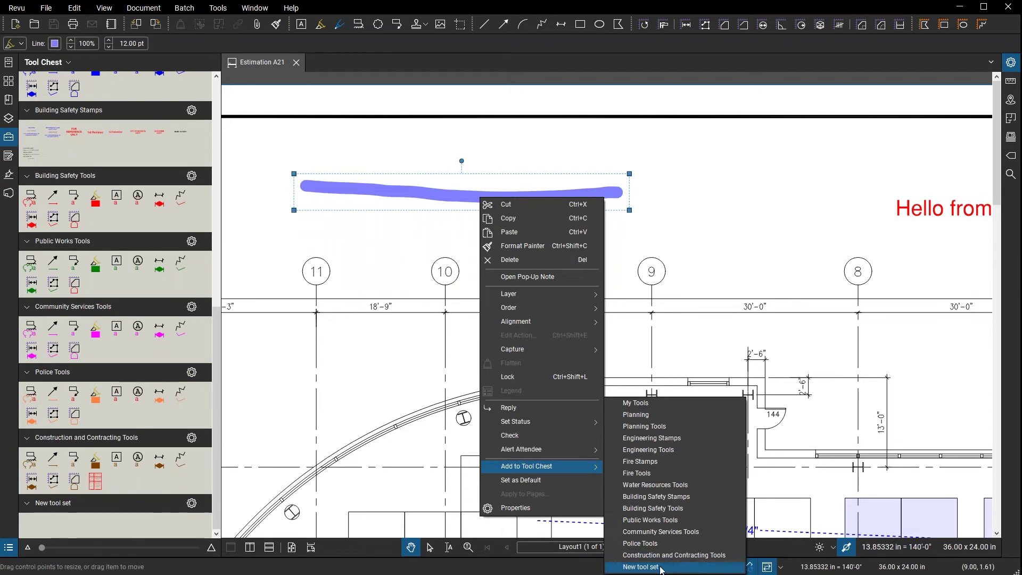
left_click(698, 208)
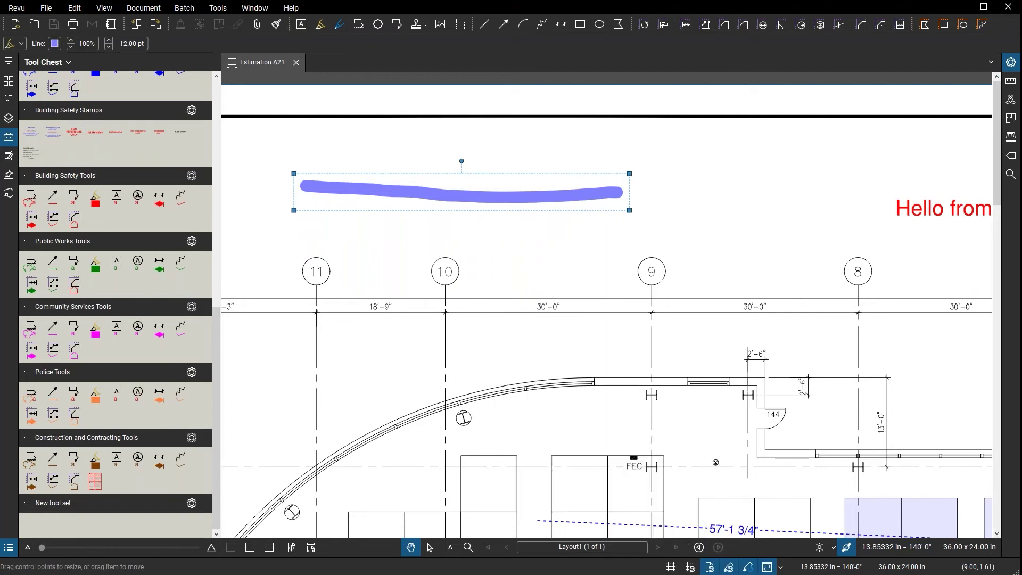
- Add the "new highlighter" markup to New tool set from its properties
left_click(607, 198)
left_click(1011, 62)
left_click(782, 456)
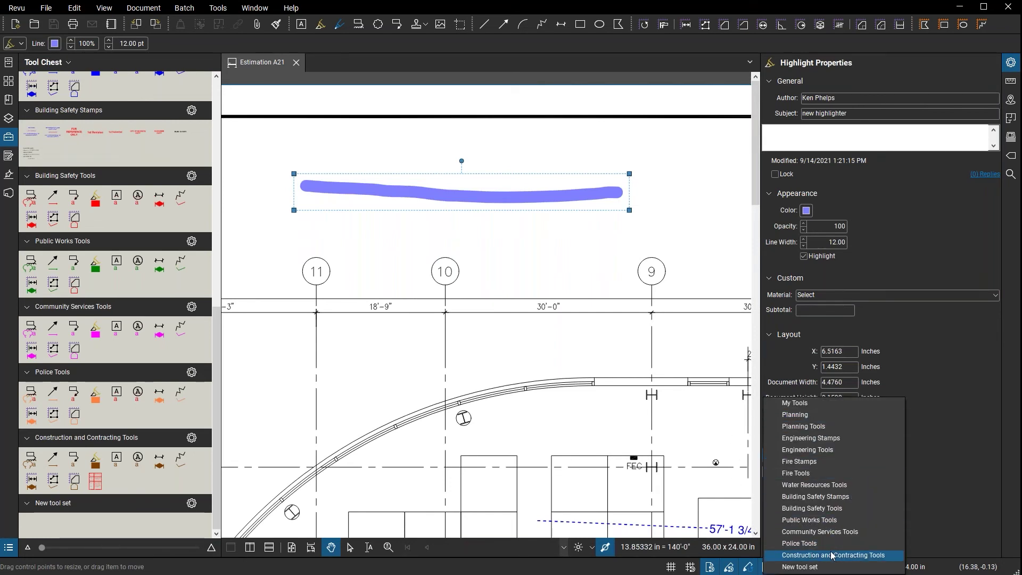
left_click(820, 567)
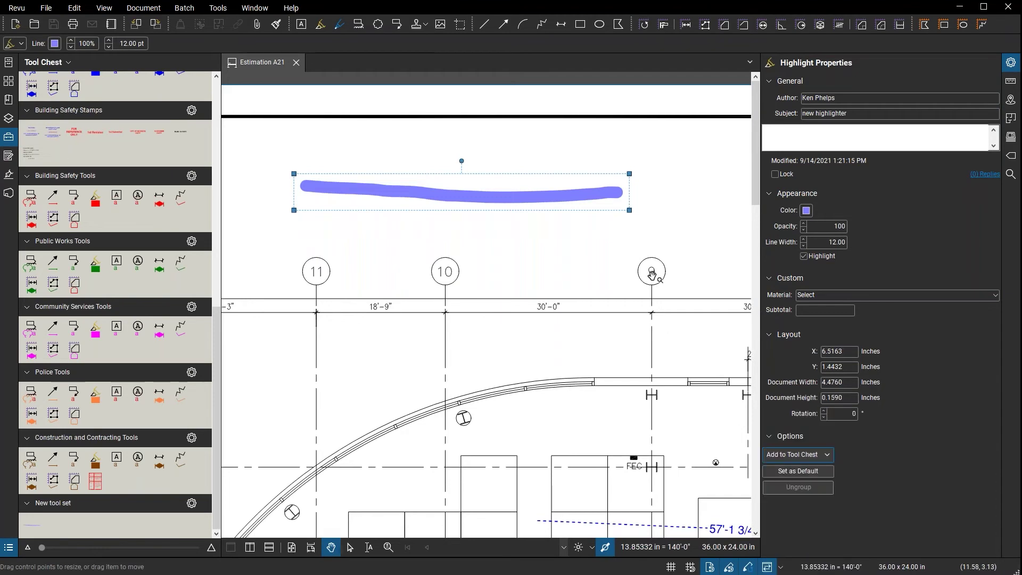
left_click(583, 269)
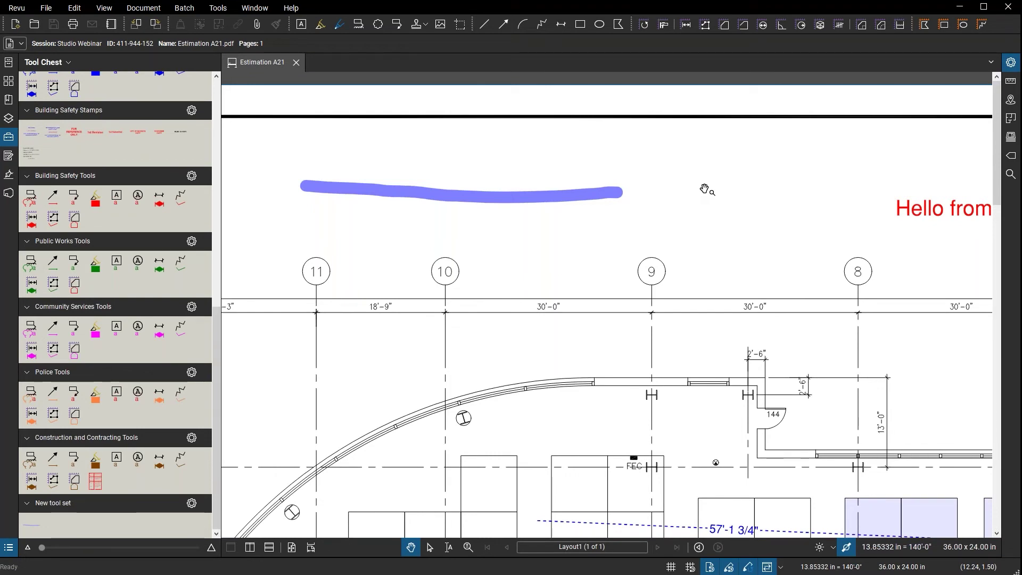
- Place a copy of the saved highlight from New tool set just below the original, above grids 10 and 9
left_click(487, 198)
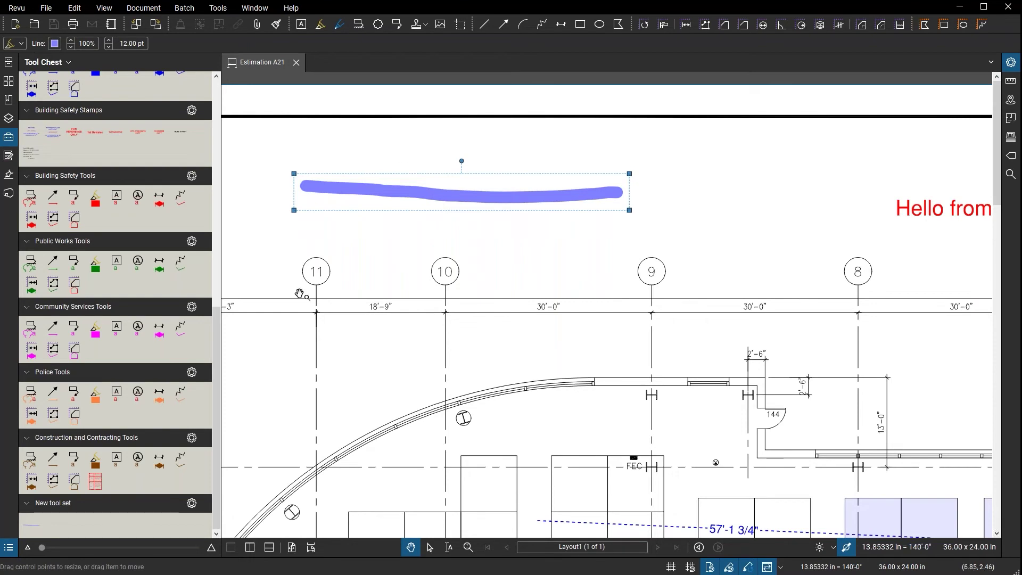
left_click(33, 527)
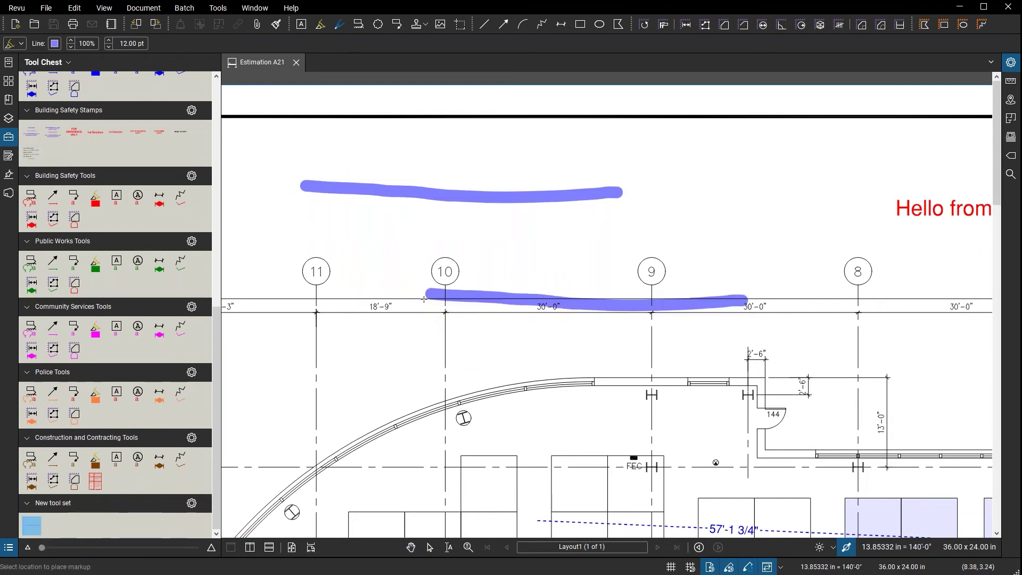
left_click(359, 255)
key("Escape")
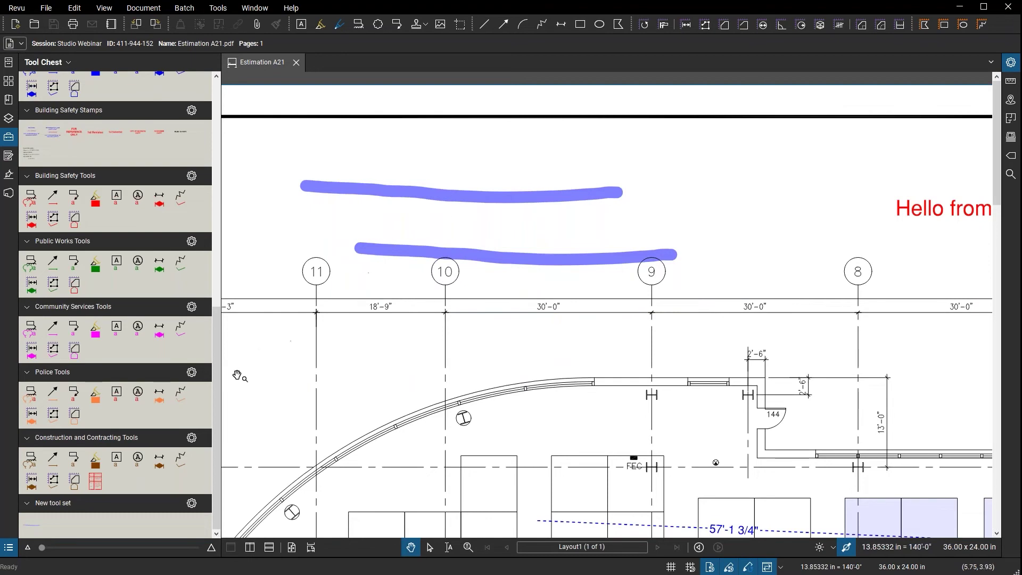
- Switch the saved highlight from copying to freehand drawing, draw a looping highlight below the dimension line between grids 11 and 8, and select it
left_click(30, 528)
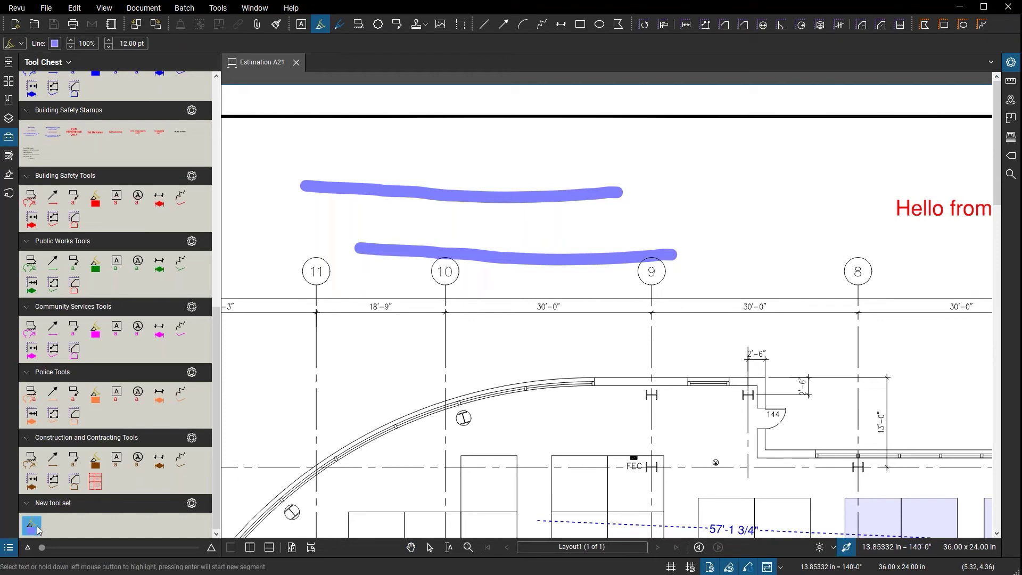
left_click(38, 530)
mouse_move(356, 363)
left_mouse_down()
mouse_move(423, 341)
mouse_move(529, 367)
mouse_move(629, 373)
mouse_move(807, 323)
left_mouse_up()
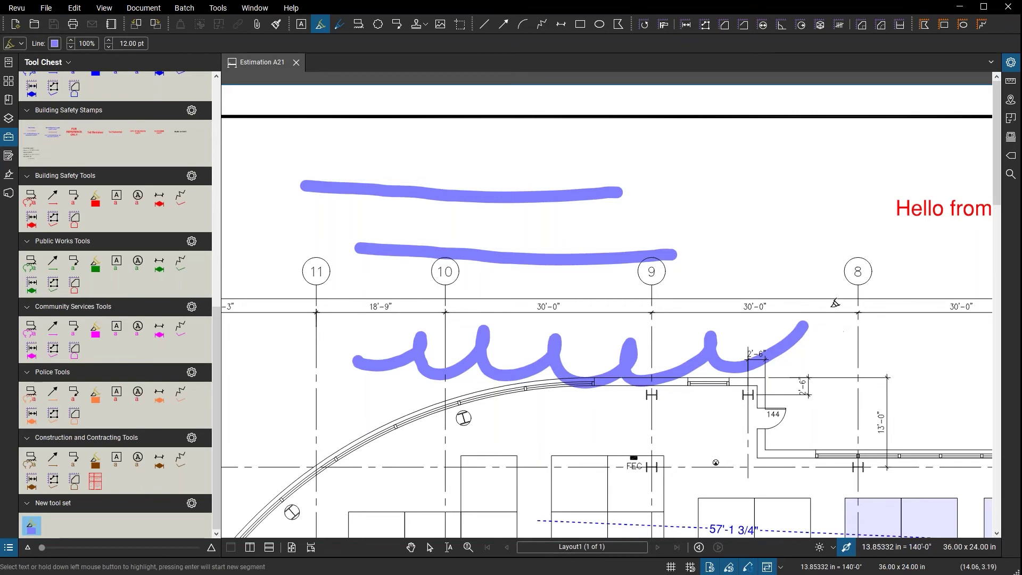
key("Escape")
left_click_drag(575, 339, 513, 259)
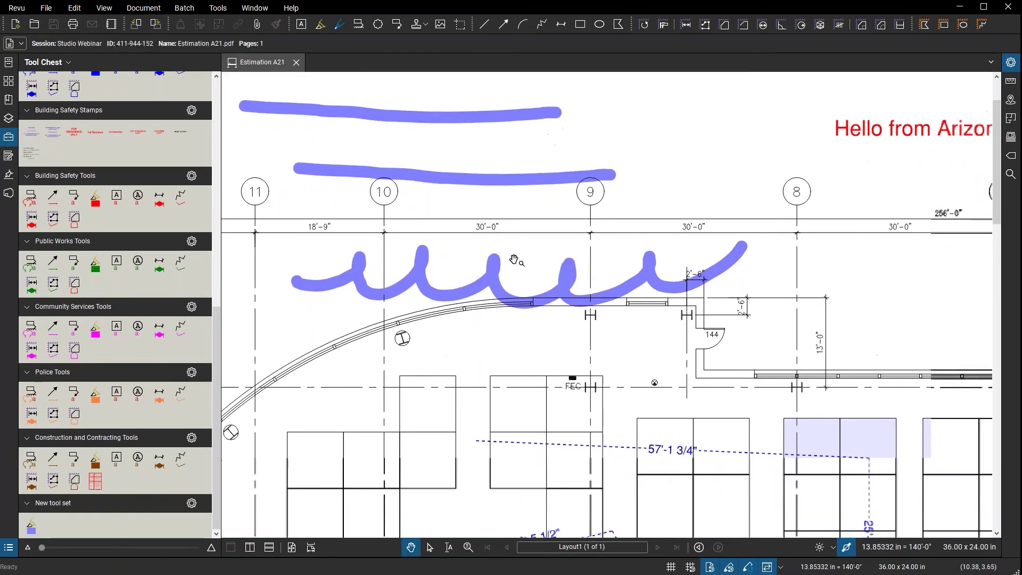
left_click(493, 277)
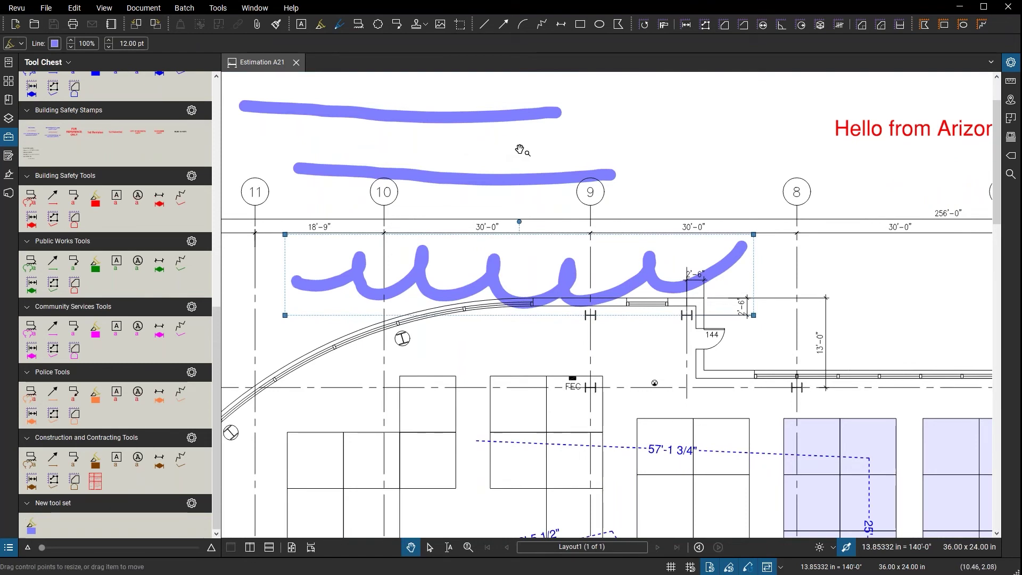
- Add a text box reading "this is my note" above the gridlines, between grids 9 and 8
mouse_move(658, 209)
left_mouse_down()
mouse_move(470, 194)
mouse_move(483, 228)
mouse_move(462, 284)
left_mouse_up()
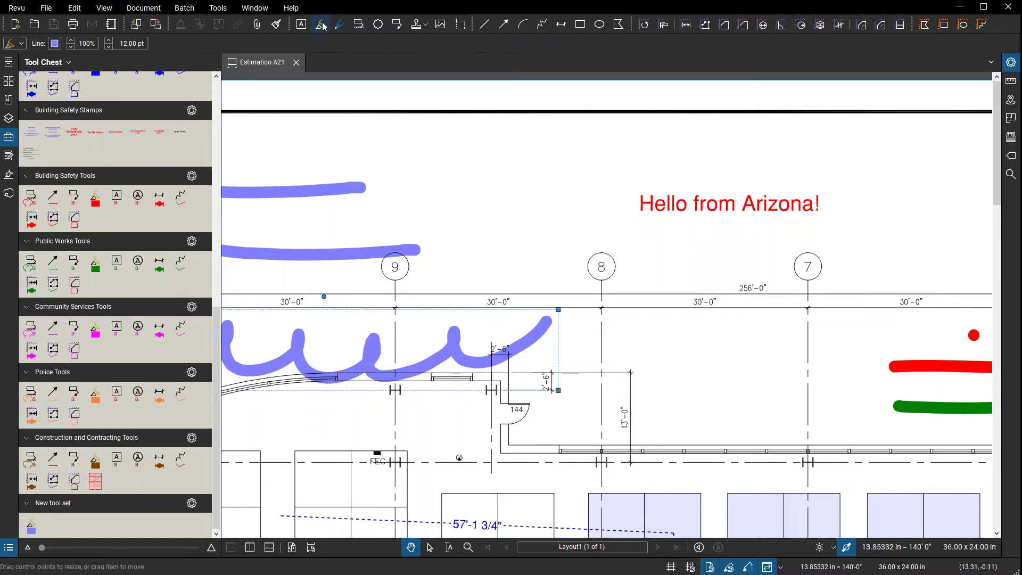
left_click(300, 26)
left_click_drag(433, 143, 541, 205)
type("this i")
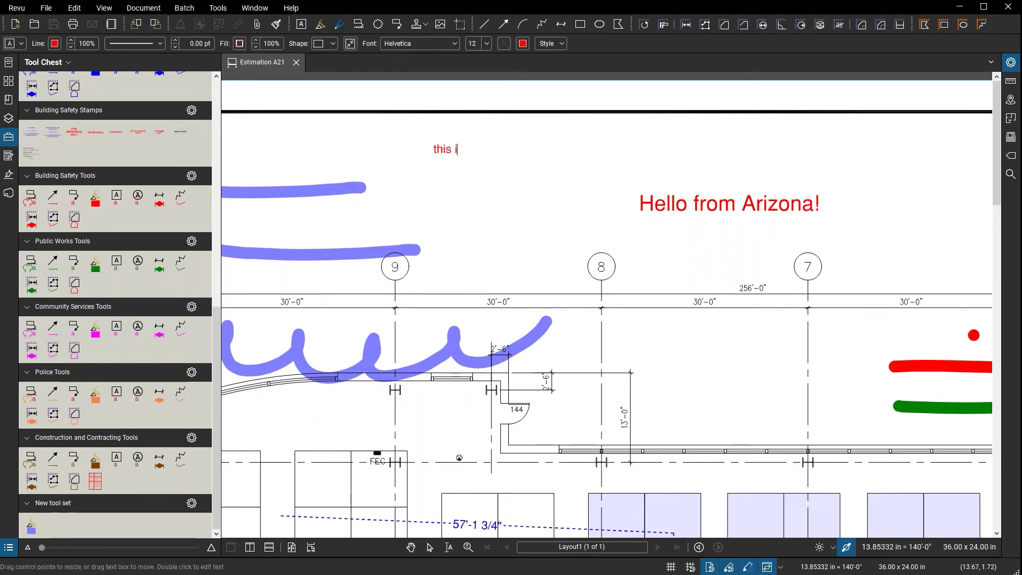
type("s my note")
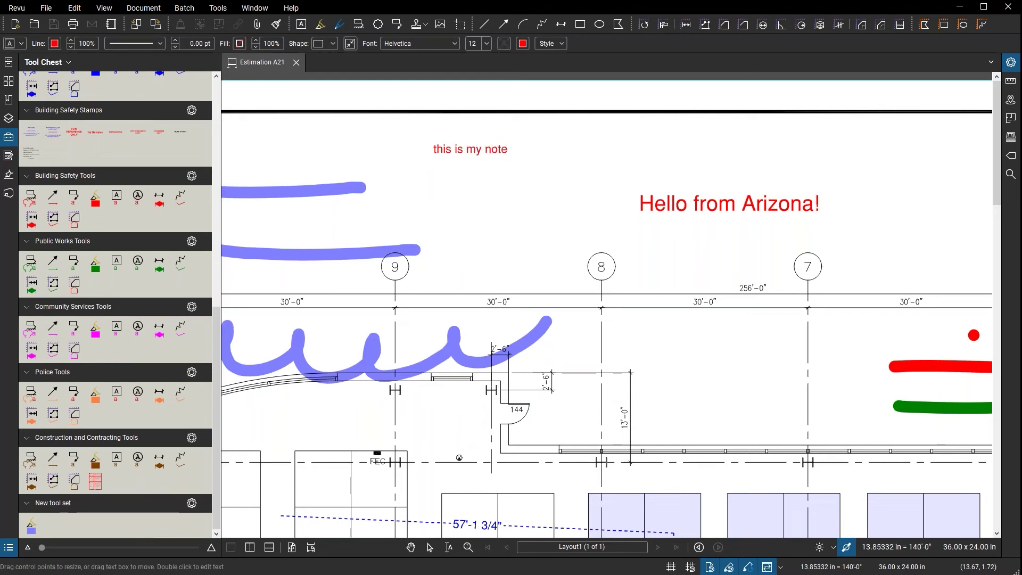
key("Escape")
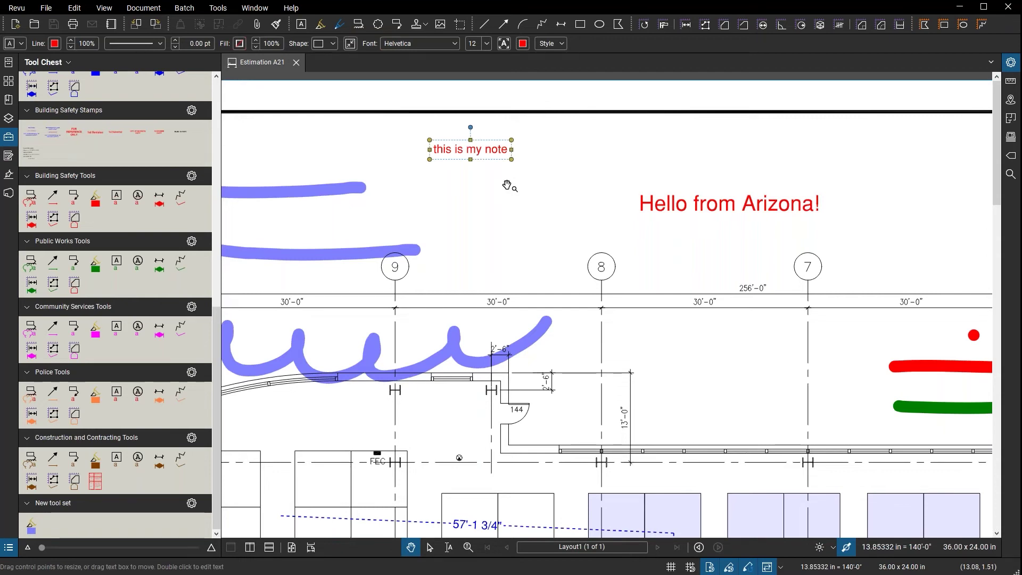
- Format the "this is my note" text box with blue-violet text at size 22, and autosize it so the note fits on one line
left_click(522, 44)
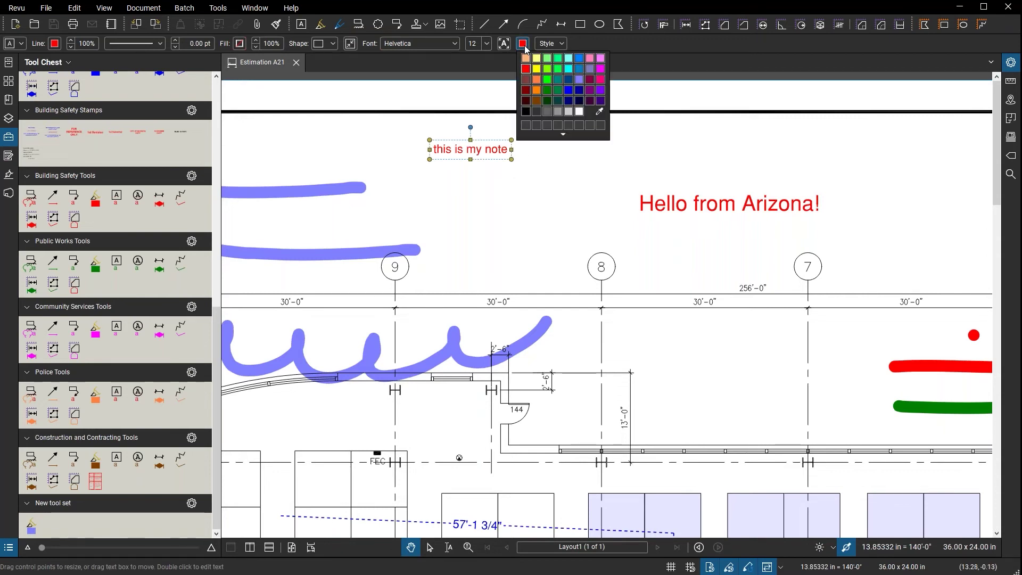
left_click(580, 80)
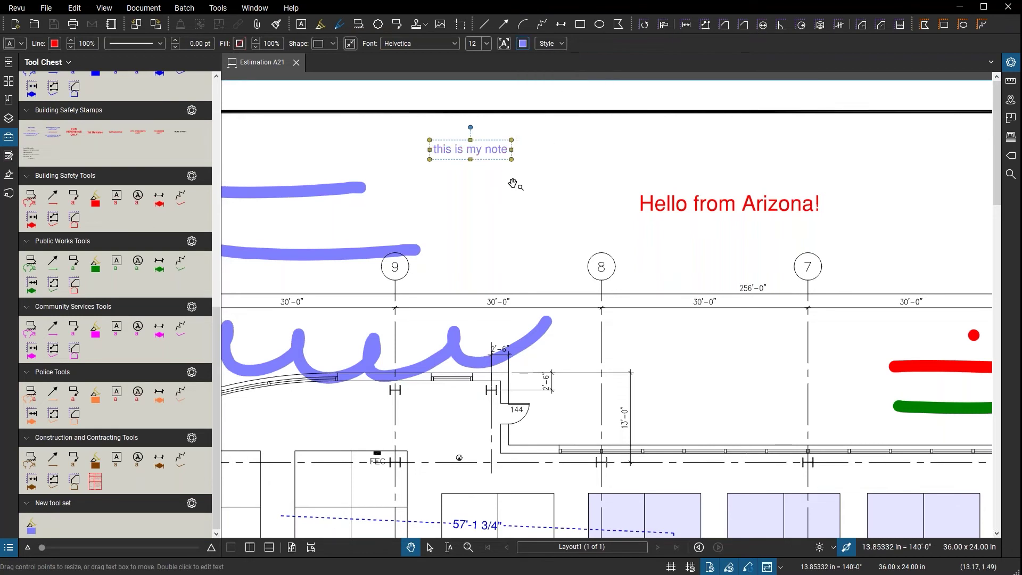
left_click(484, 45)
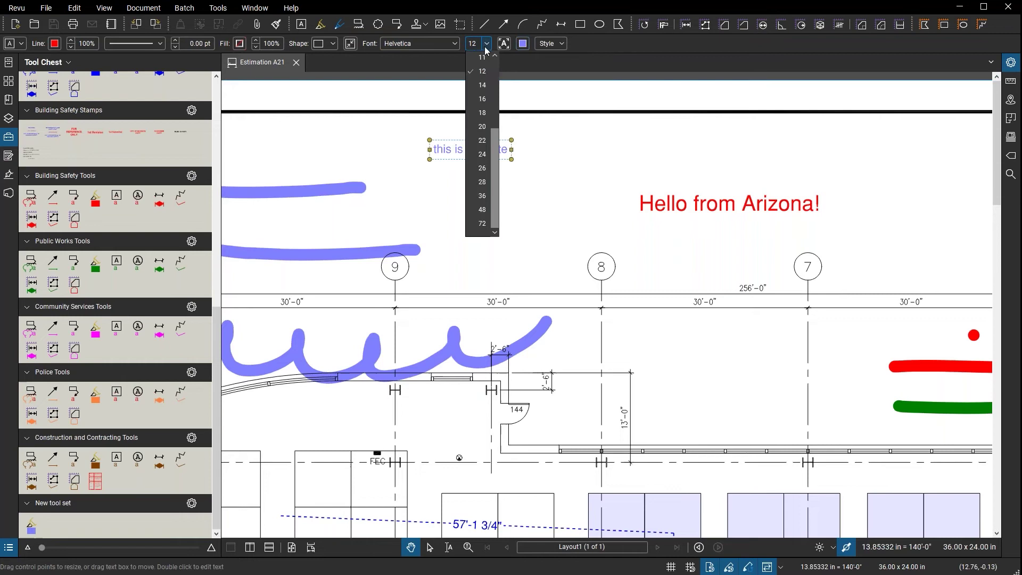
left_click(482, 141)
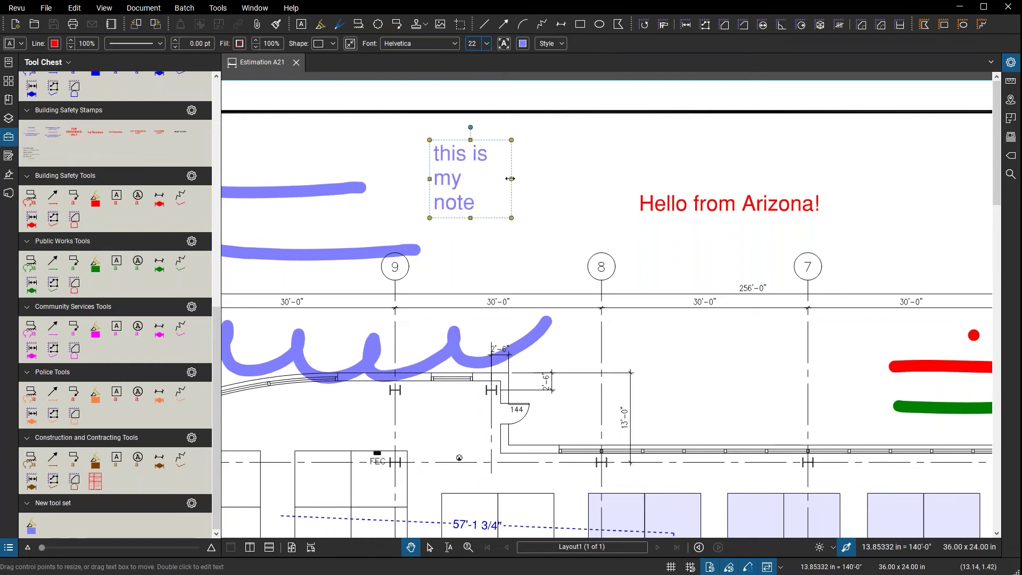
left_click_drag(511, 178, 578, 176)
right_click(505, 159)
left_click(544, 236)
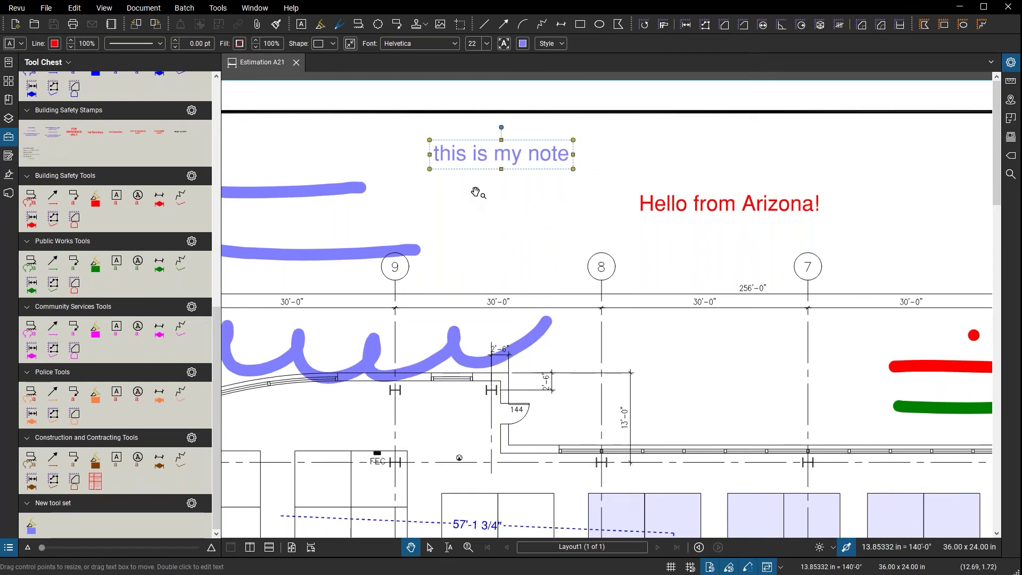
- Add the "this is my note" text box to New tool set and deselect it
right_click(459, 155)
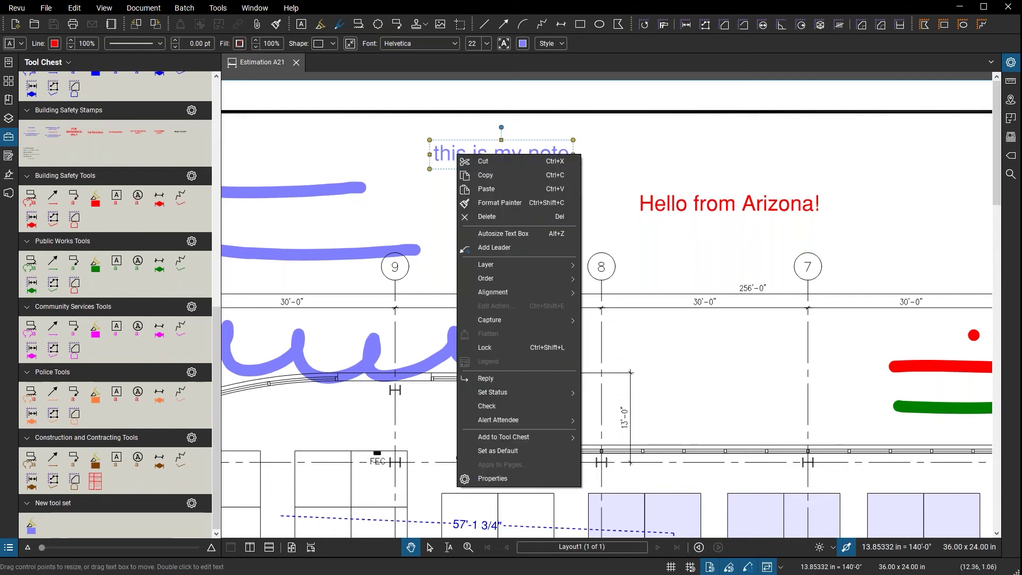
mouse_move(532, 437)
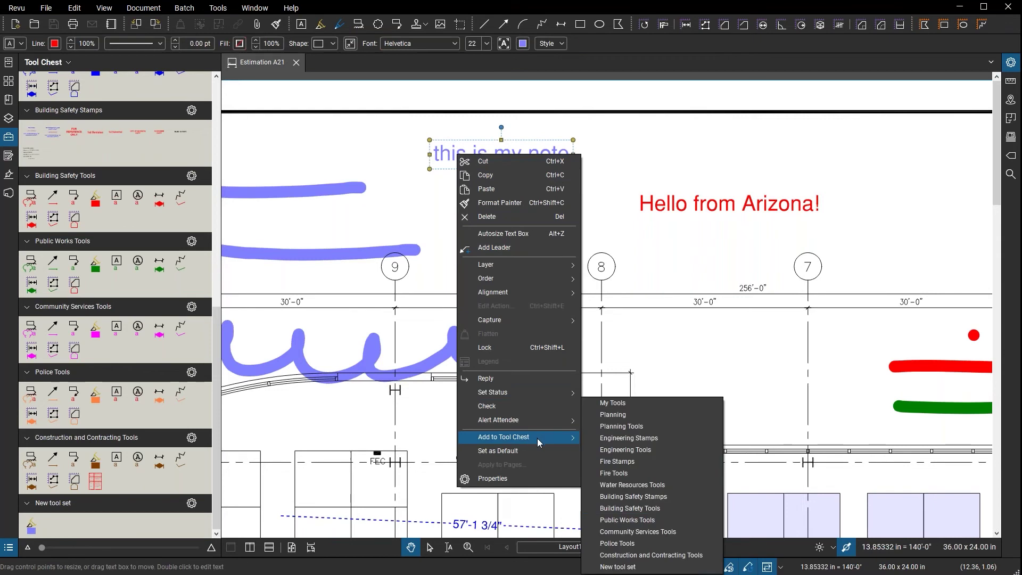
left_click(618, 567)
left_click(489, 243)
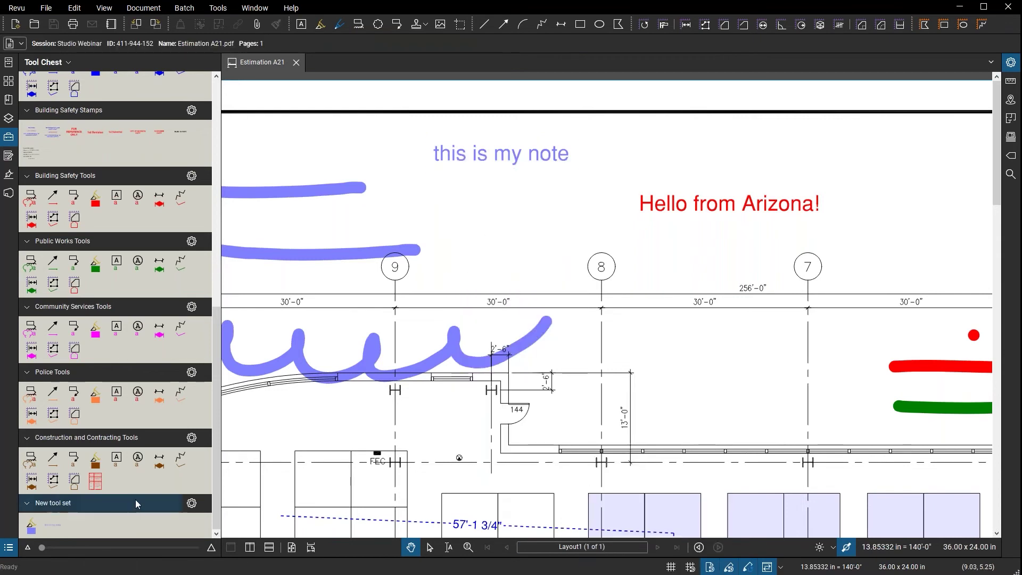
- Place a copy of the saved "this is my note" text box from New tool set above grid 7
left_click(56, 526)
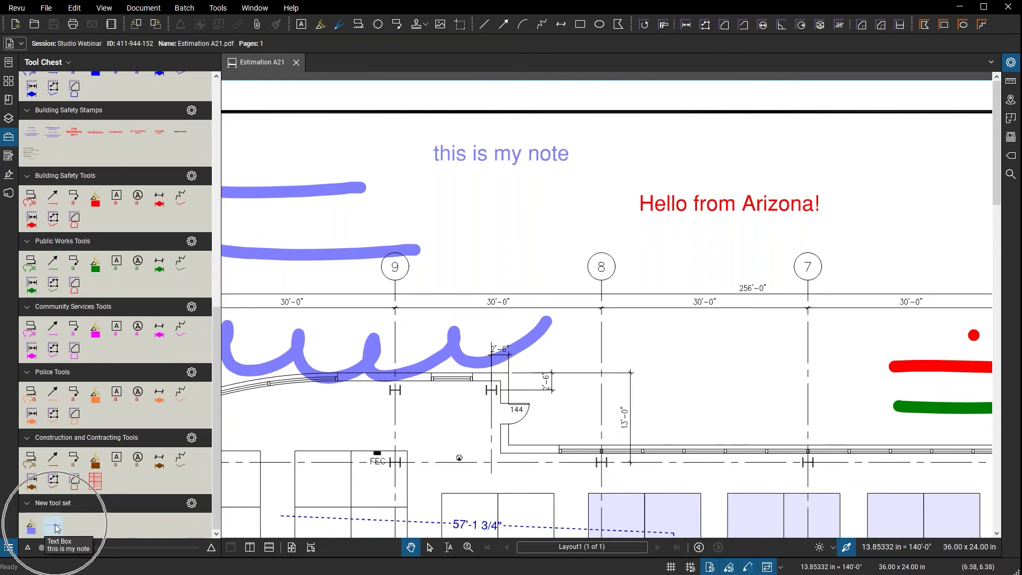
left_click(55, 526)
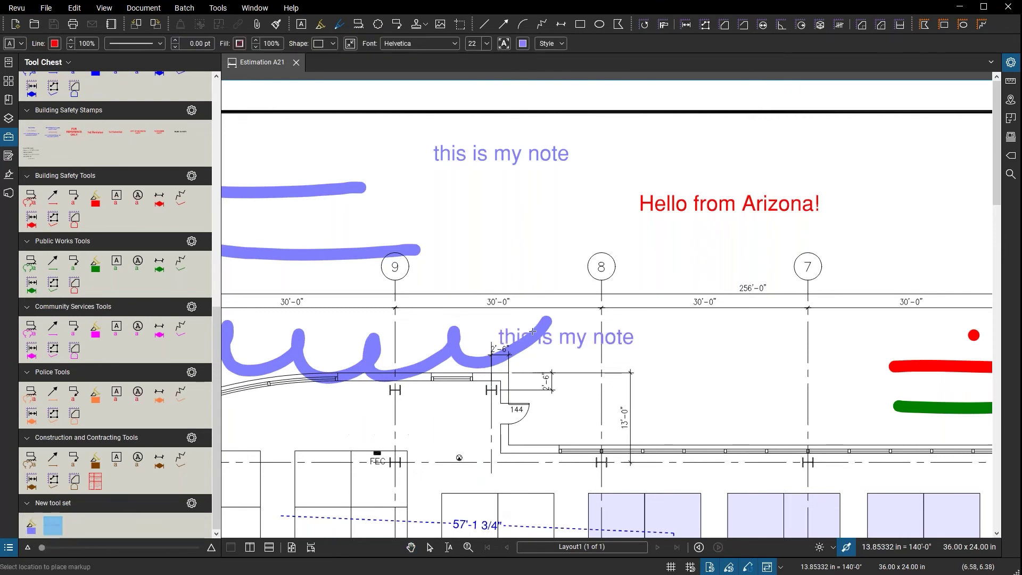
left_click(795, 158)
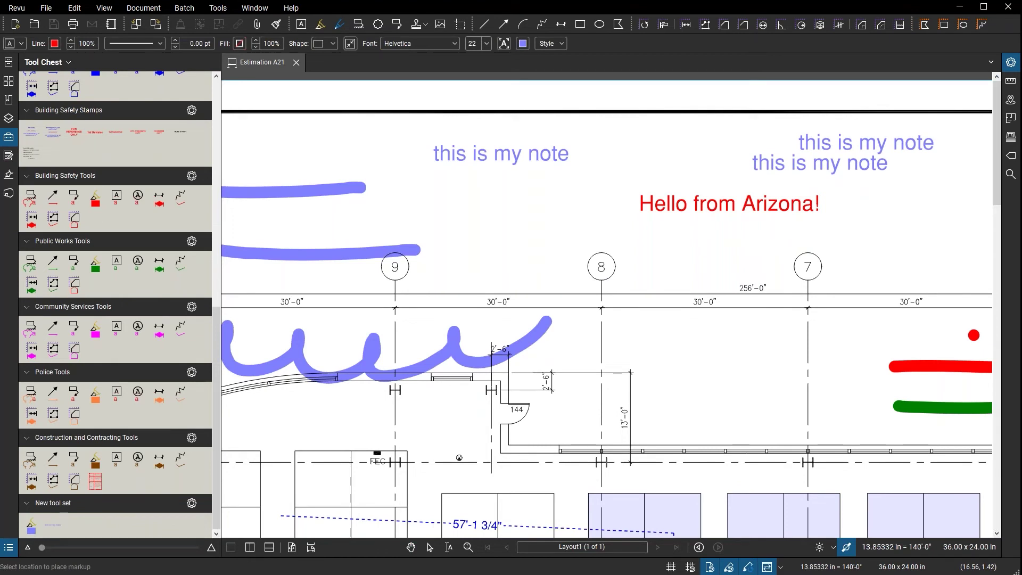
key("Escape")
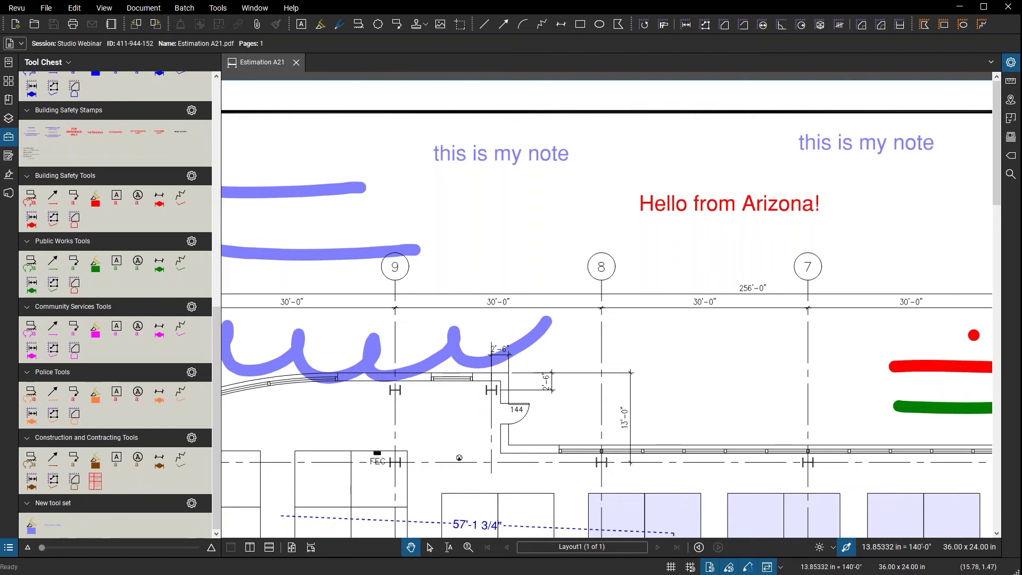
- Use the saved text box's formatting for a "new info" note below "this is my note", and return the saved tool to copying mode
left_click(54, 528)
left_click(54, 528)
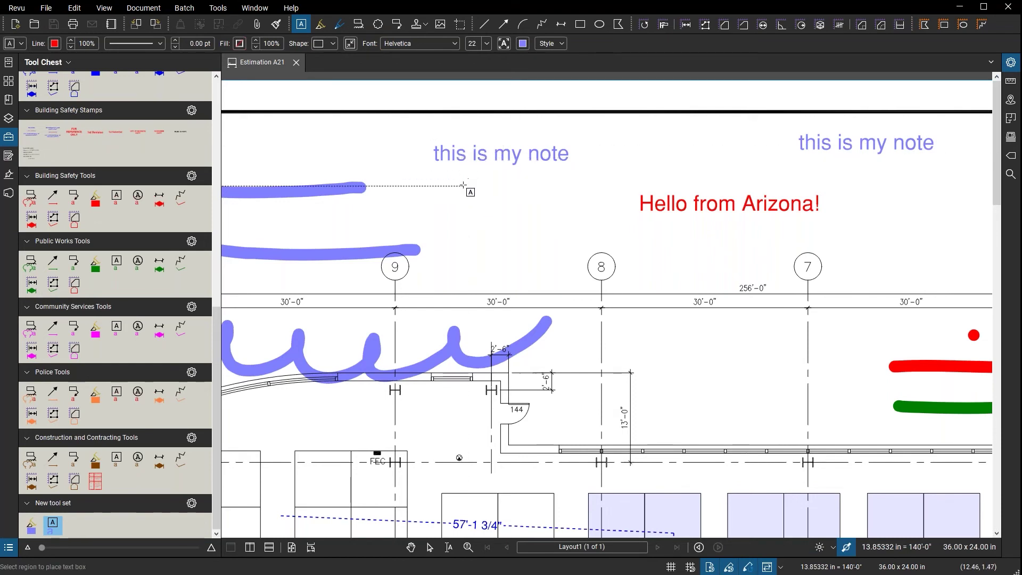
left_click_drag(449, 198, 585, 252)
type("new info")
key("Escape")
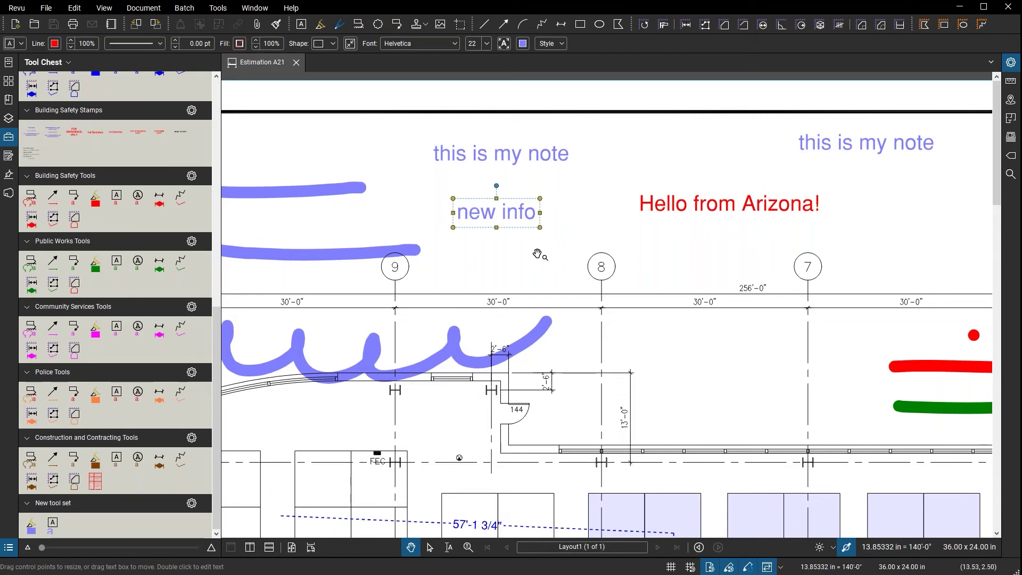
left_click(56, 531)
key("Escape")
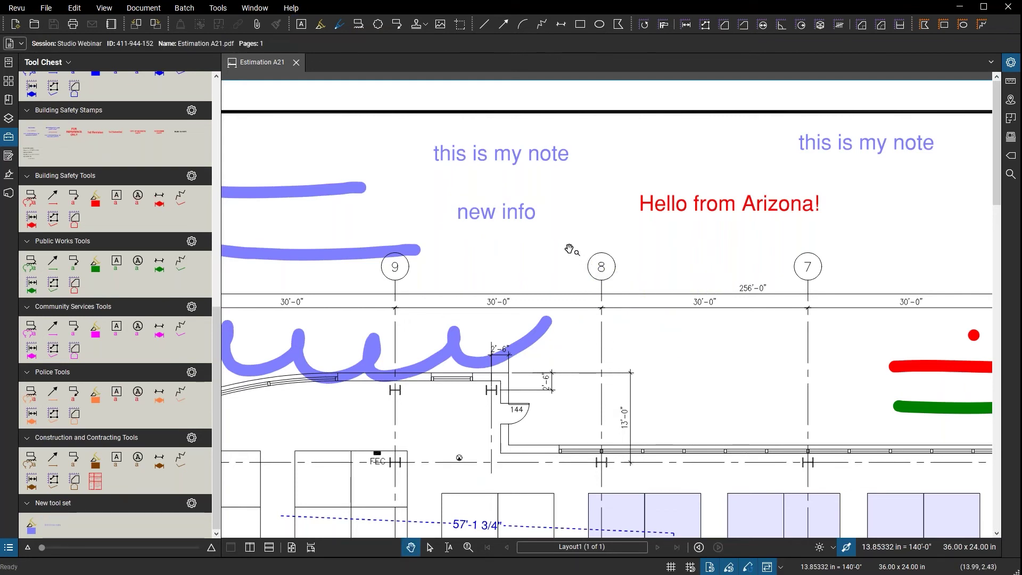
- Place the "1st Submittal" markup from Building Safety Stamps below "Hello from Arizona!", between grids 8 and 7
left_click(121, 137)
left_click(644, 259)
key("Escape")
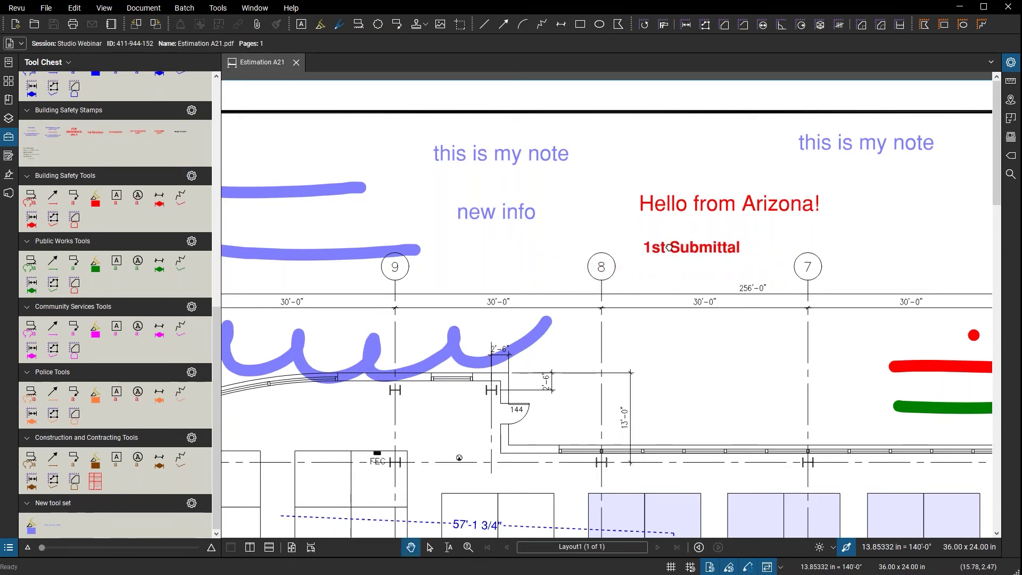
- Open the text of the "1st Submittal" markup for editing
scroll(669, 247, "up", 3)
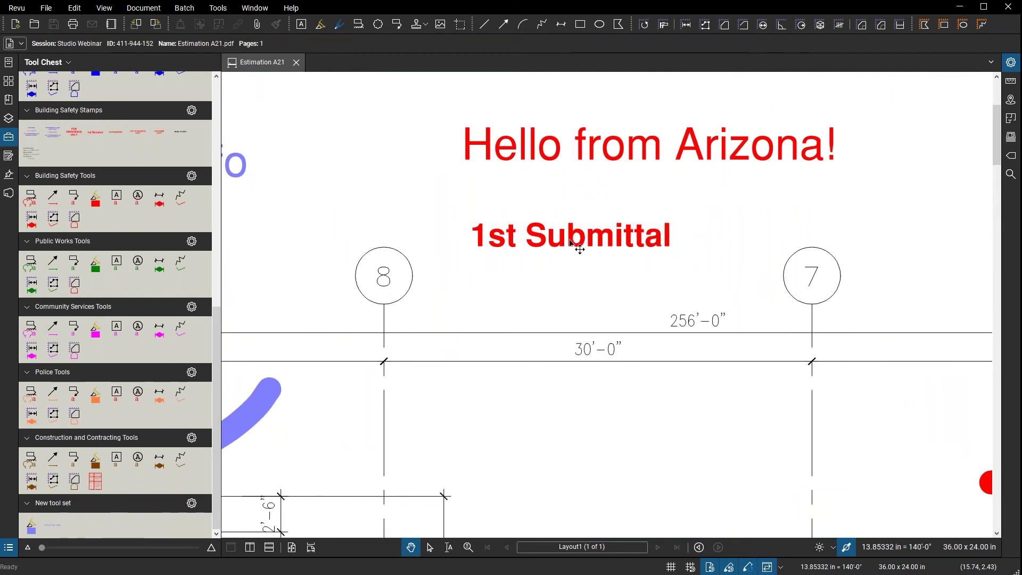
scroll(579, 249, "down", 3)
left_click(556, 264)
double_click(557, 264)
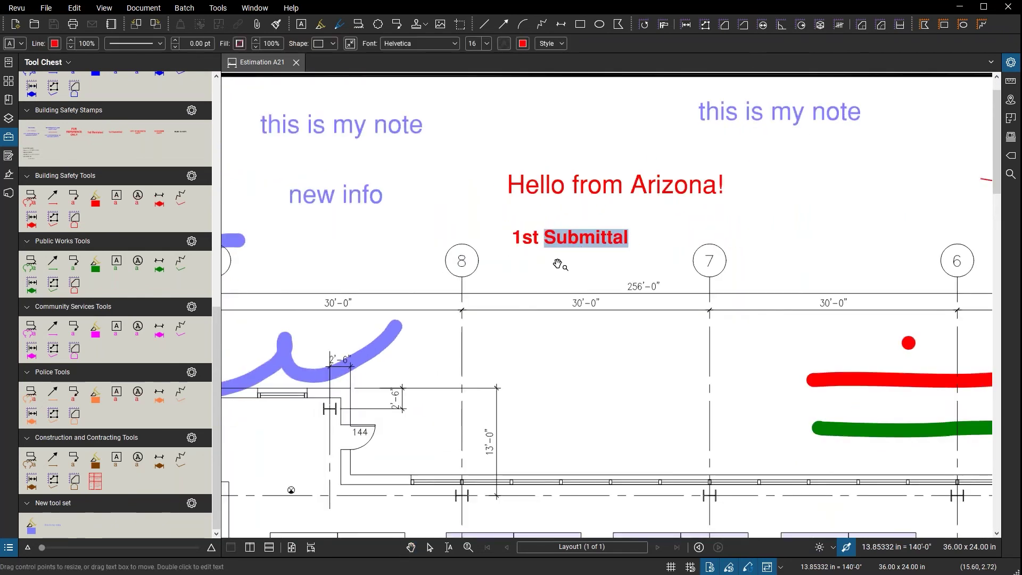
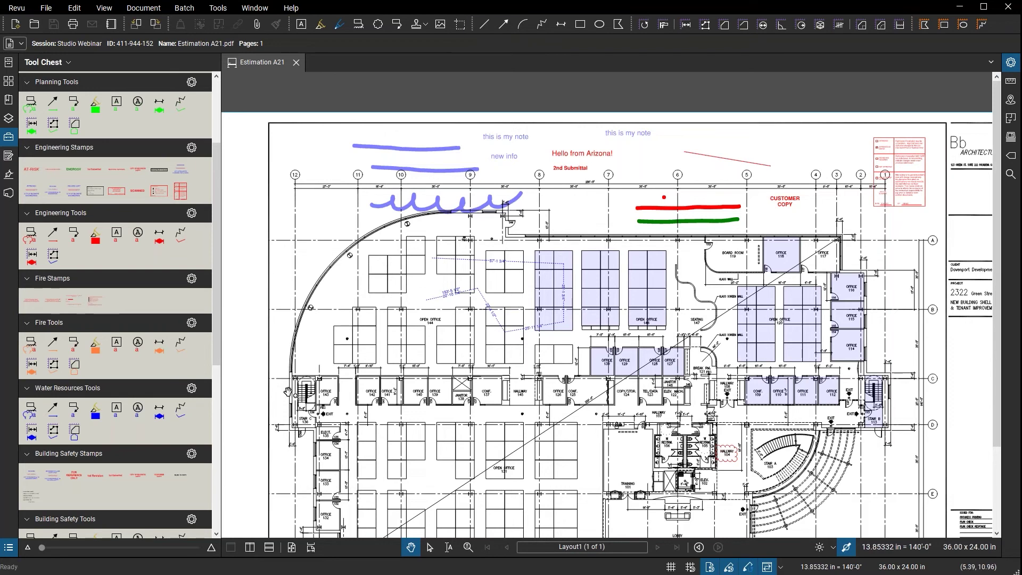
- Show the Markups List at a taller height and open a CSV summary export with its dialog moved clear of the list
left_click(9, 549)
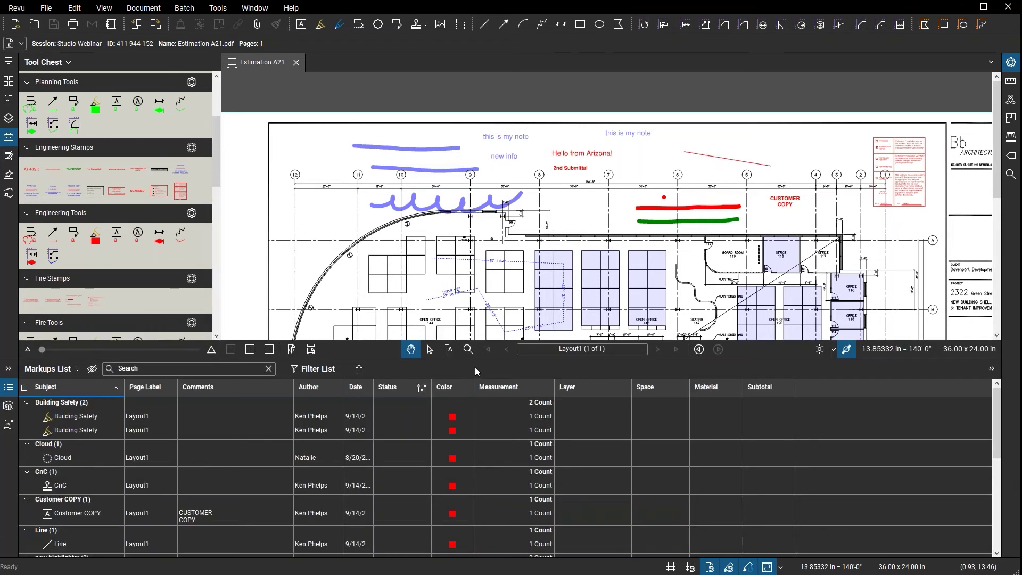
left_click_drag(475, 337, 476, 243)
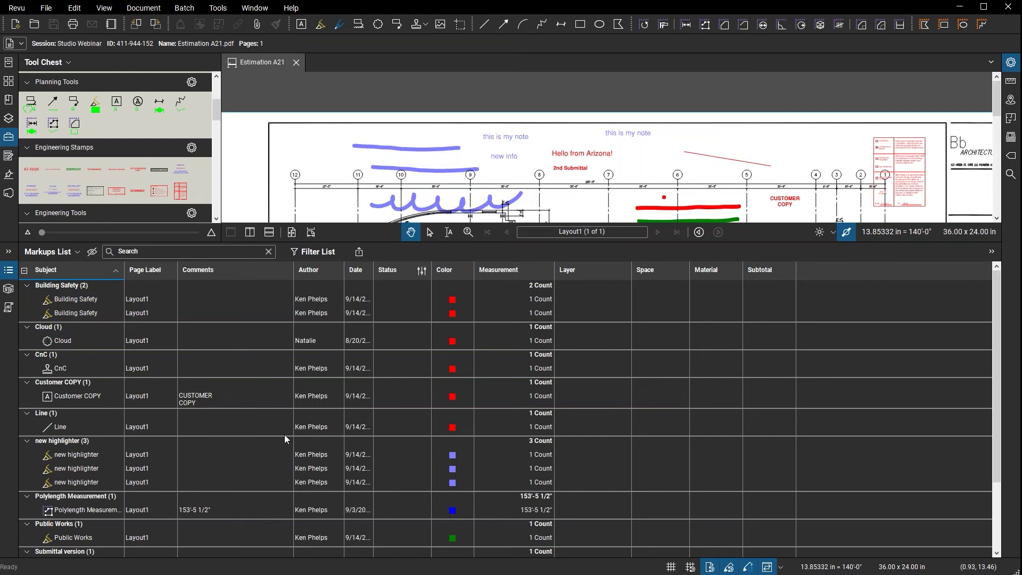
left_click(360, 252)
left_click(359, 251)
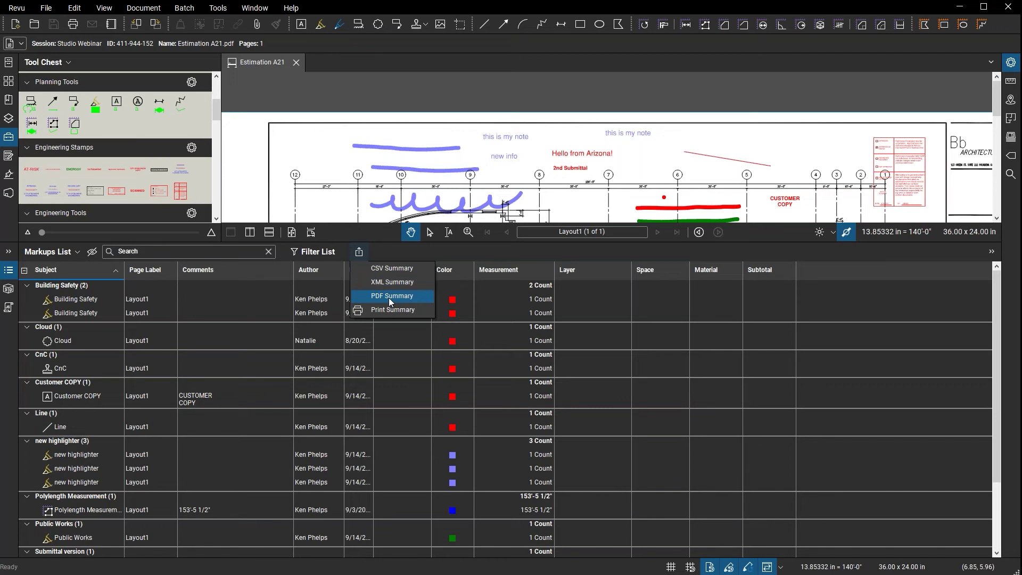
left_click(401, 267)
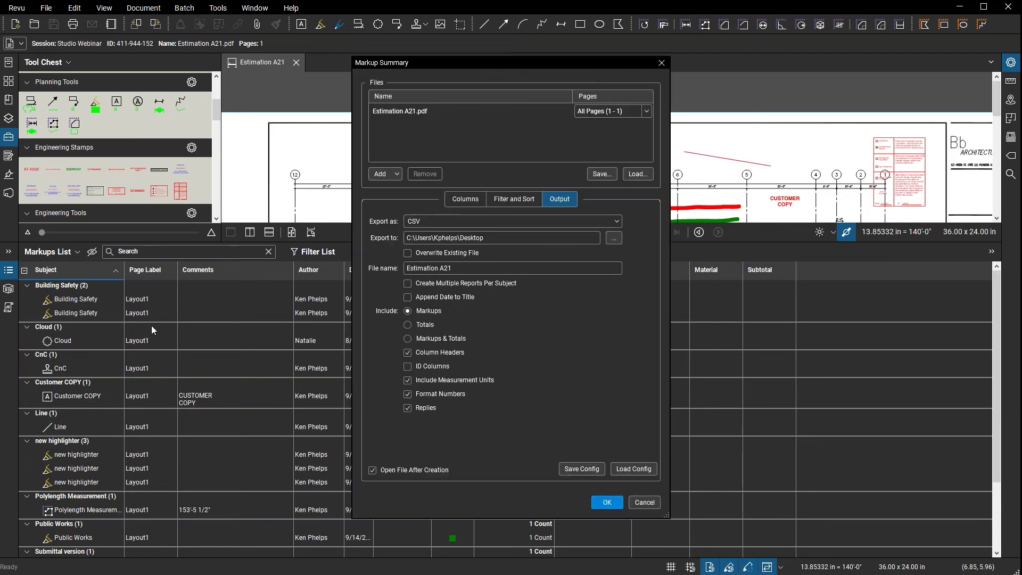
left_click_drag(538, 62, 792, 71)
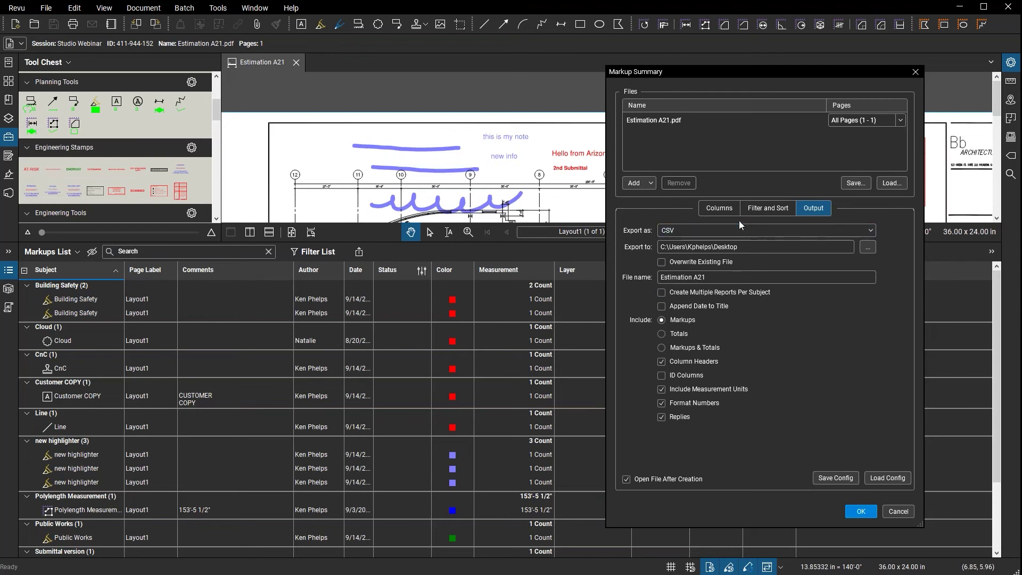
- Review the column choices and the filter and sort settings available for the markup summary
left_click(768, 210)
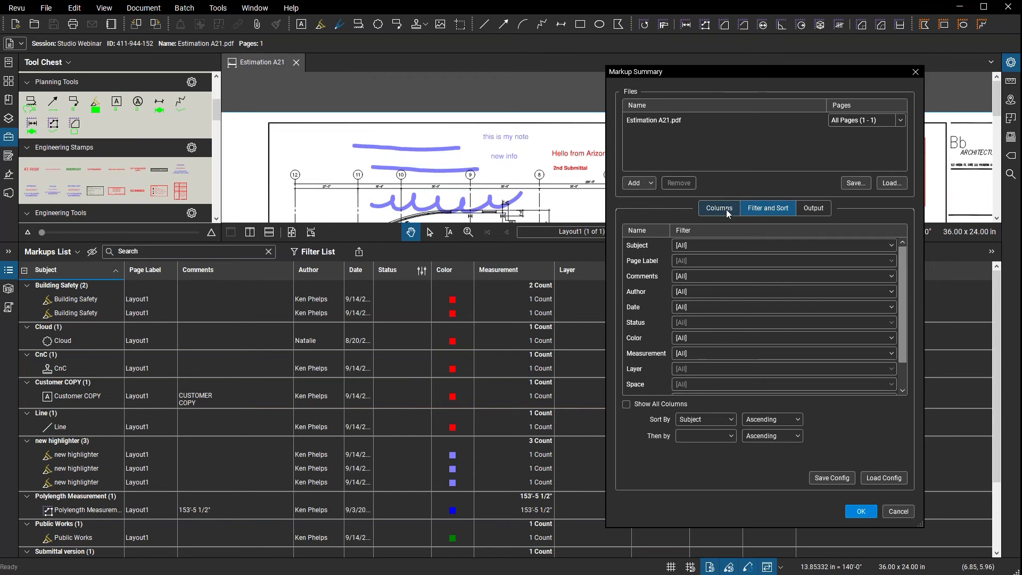
left_click(726, 211)
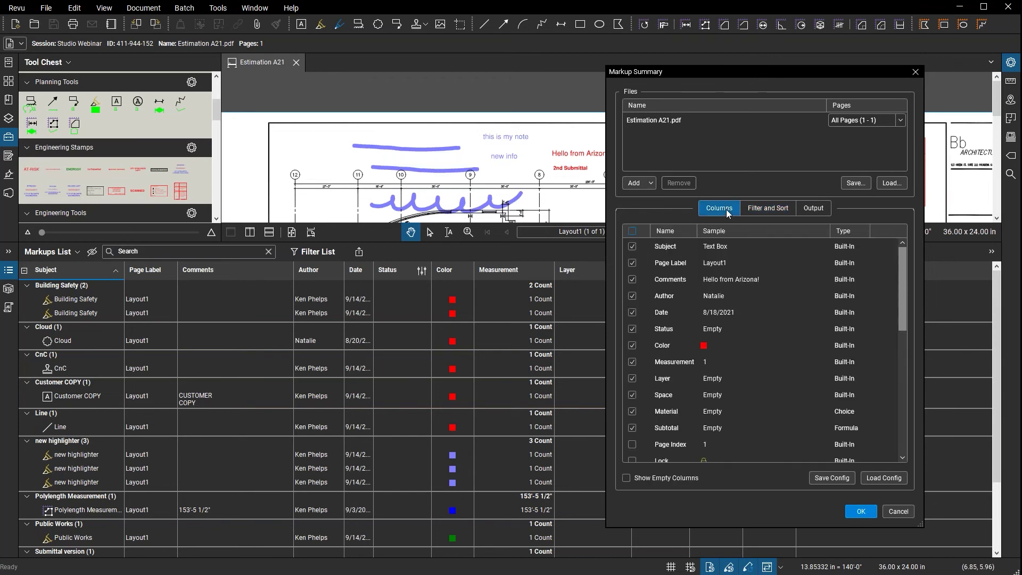
left_click(762, 209)
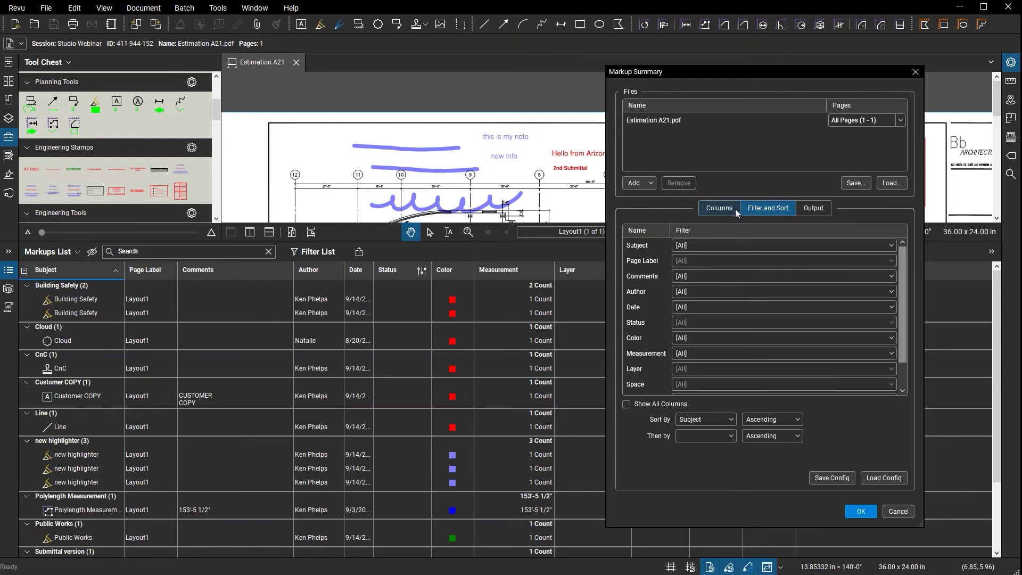
left_click(720, 208)
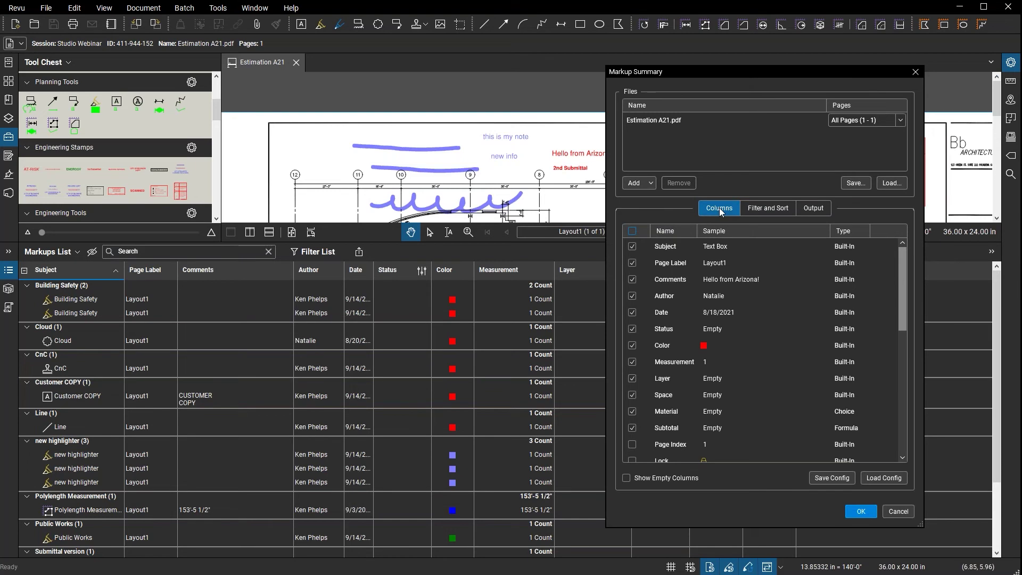
left_click(765, 209)
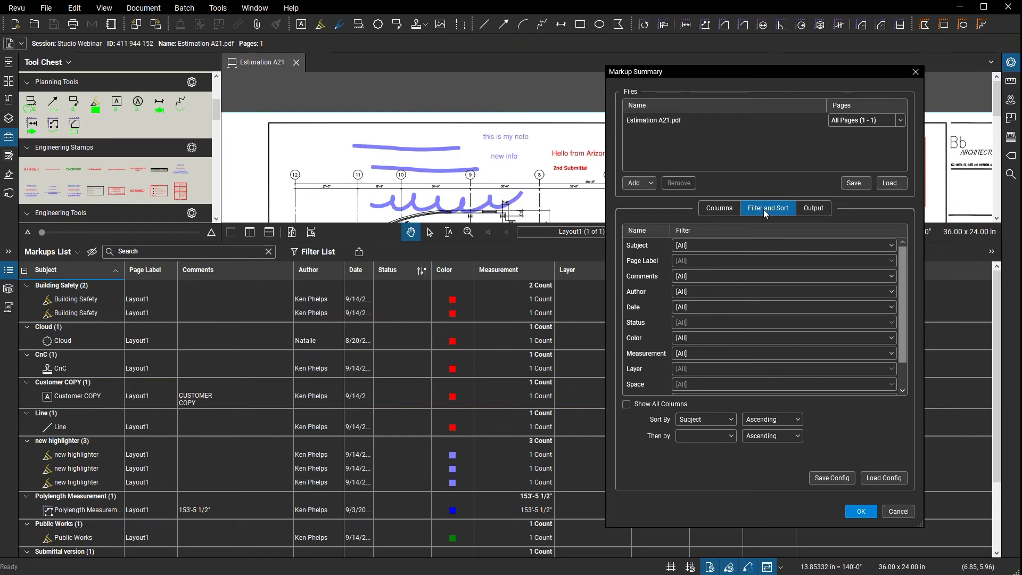
- Filter the markup summary so that Building Safety is the only subject included
left_click(731, 246)
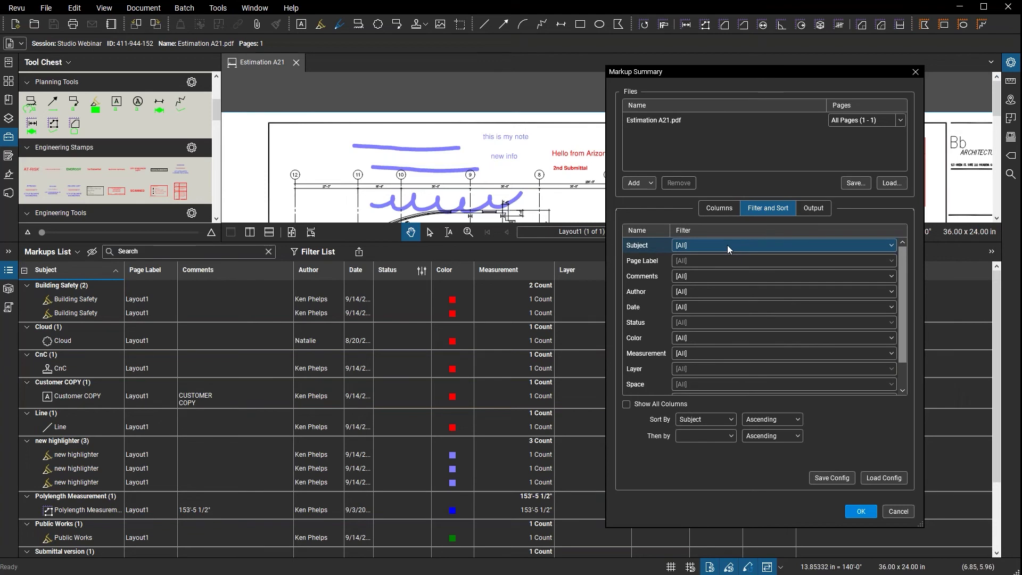
left_click(728, 245)
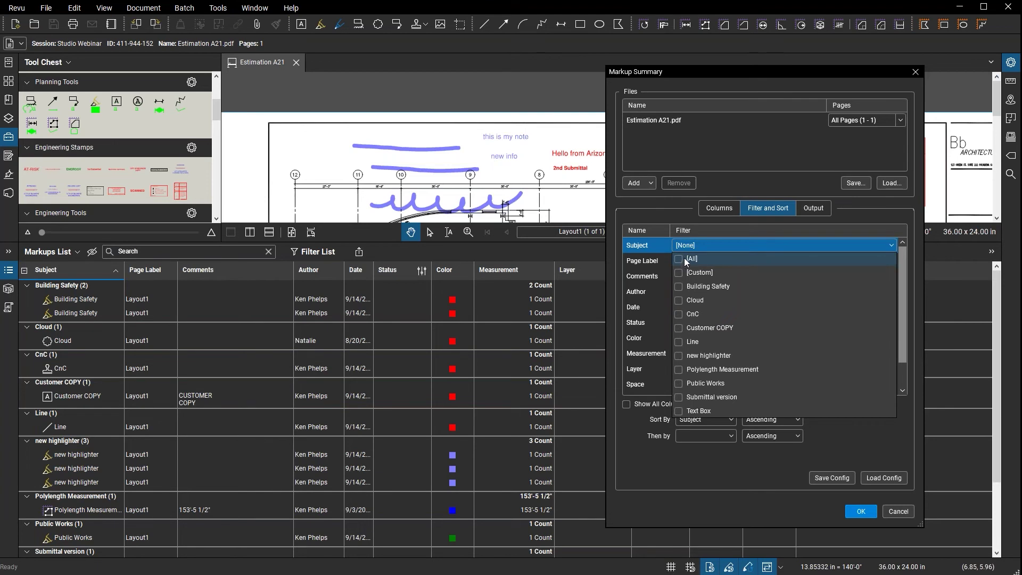
left_click(679, 287)
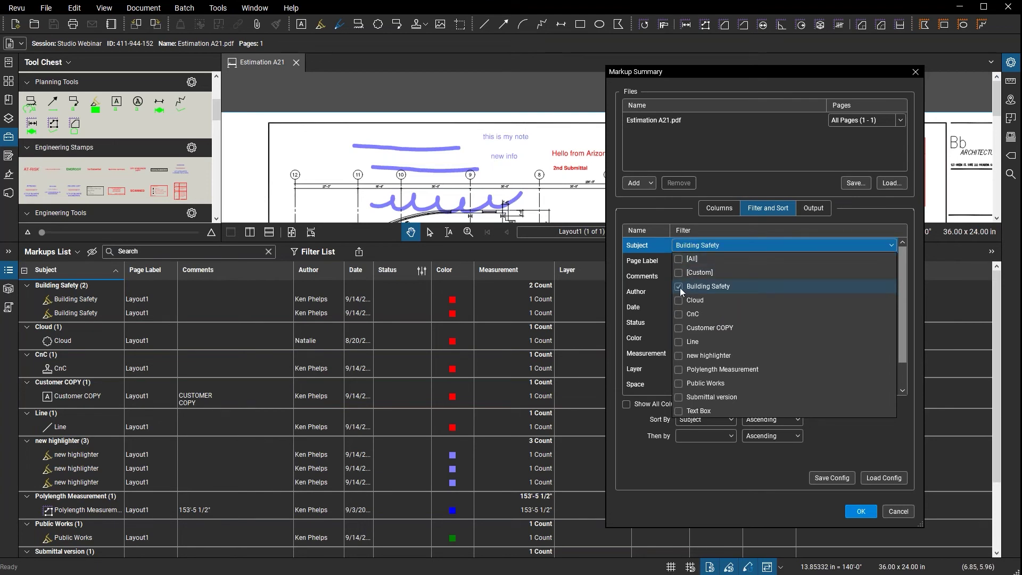
left_click(629, 449)
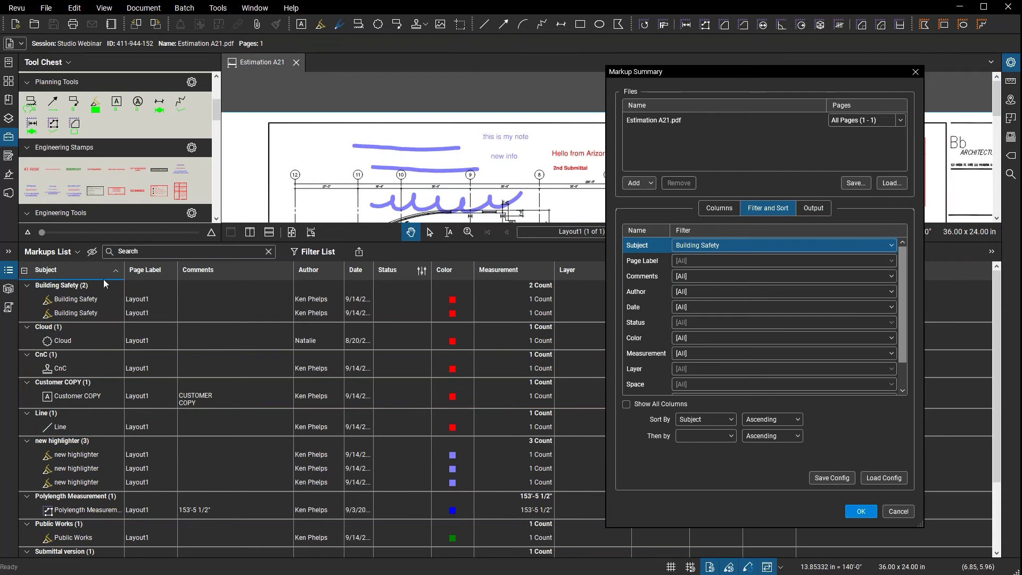
- Check the sort field options, leave the Color column out of the summary, and close the dialog without exporting
left_click(705, 420)
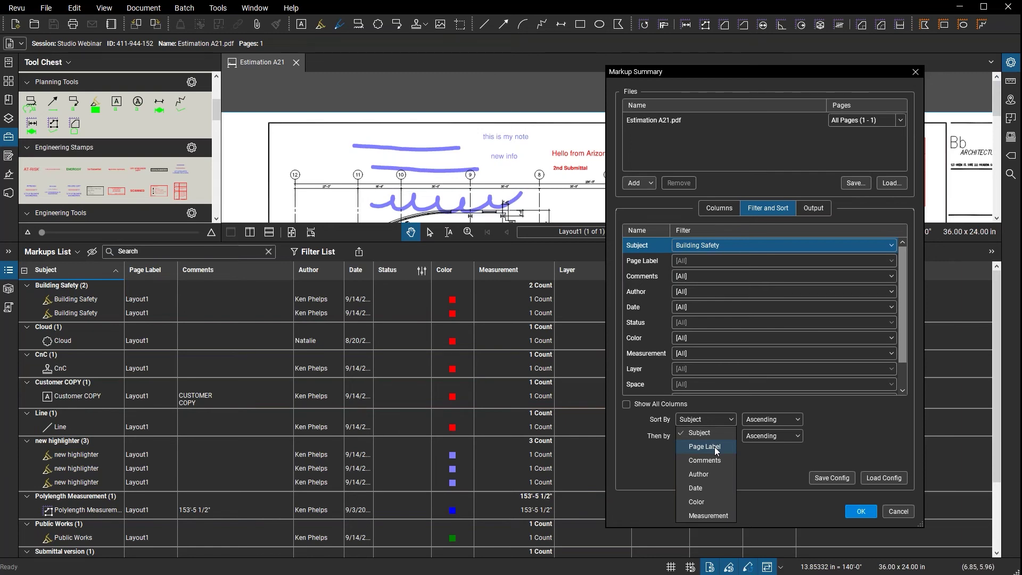
left_click(718, 208)
left_click(718, 210)
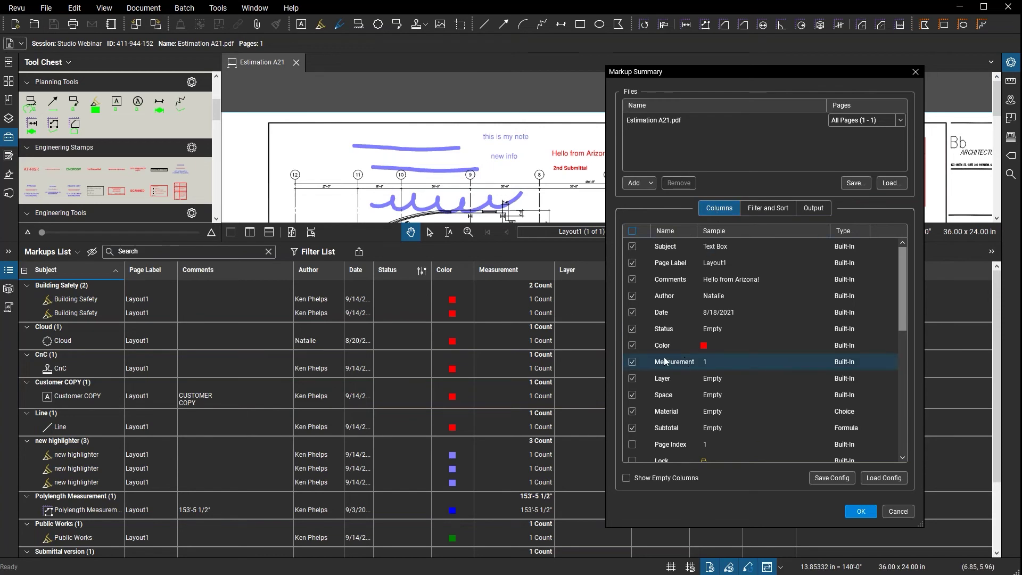
left_click(635, 348)
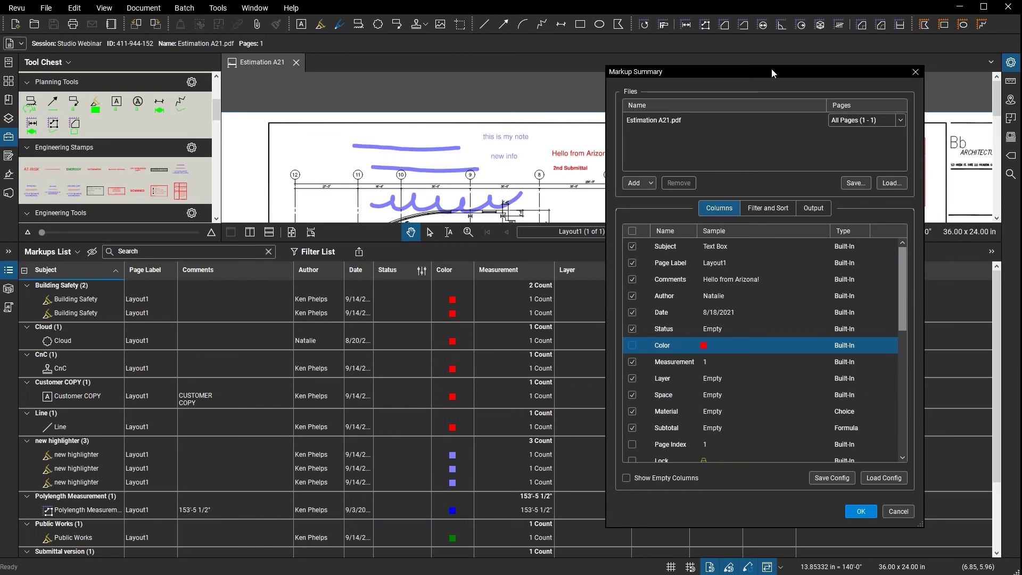
left_click_drag(781, 68, 711, 64)
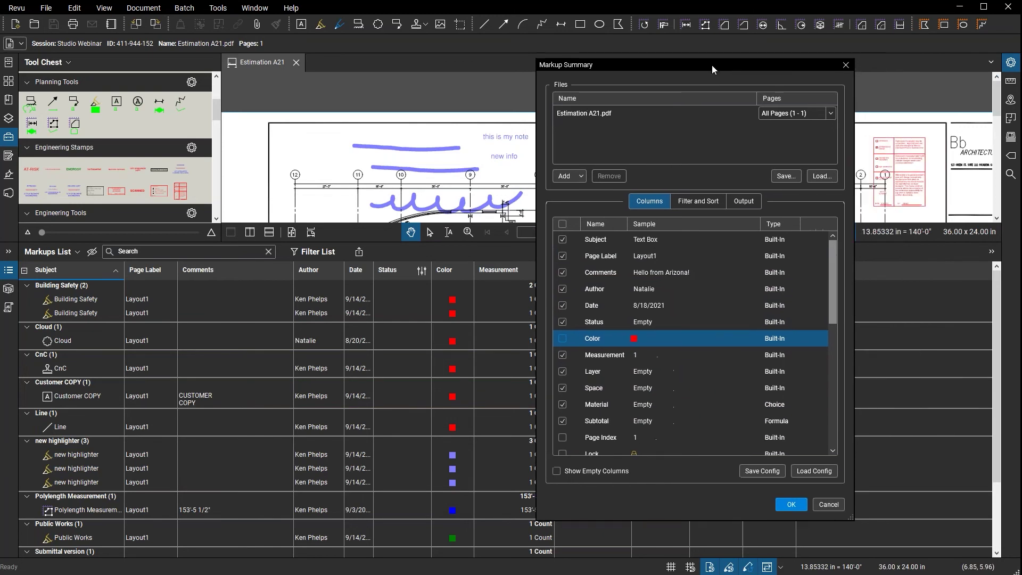
left_click(845, 65)
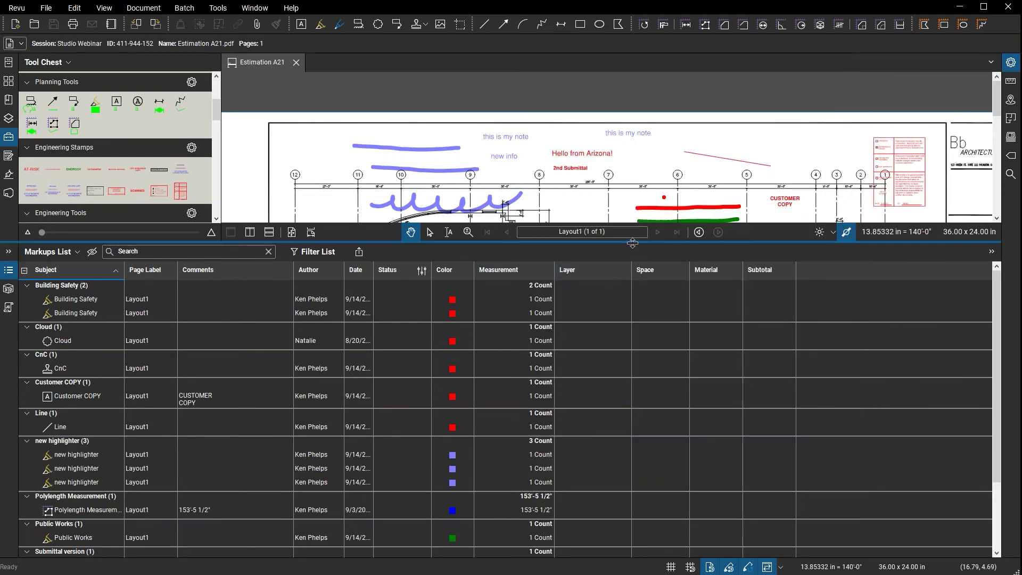
- Hide the Markups List and show the Studio session's attendees, documents and activity record
key("alt+l")
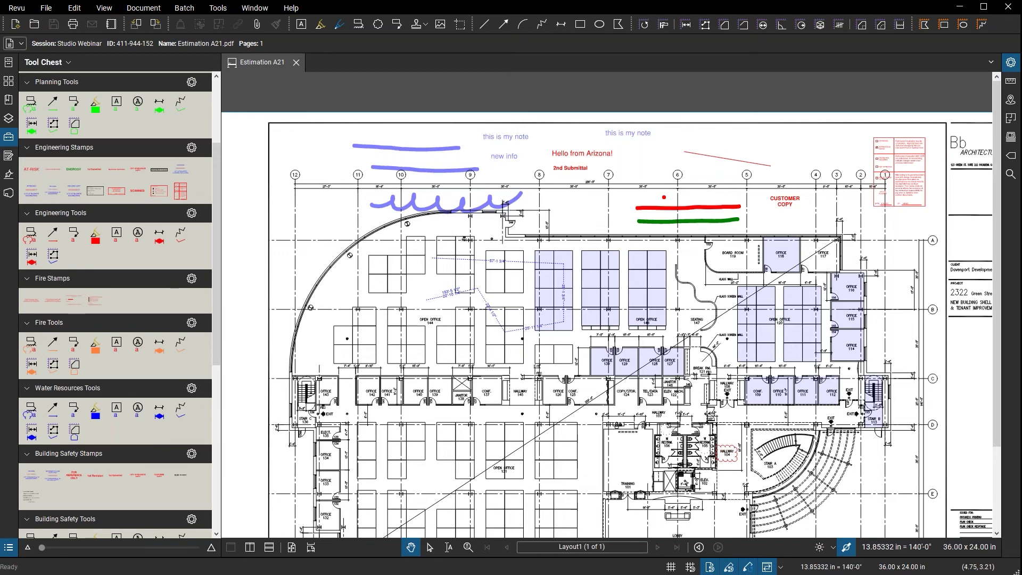
left_click(7, 195)
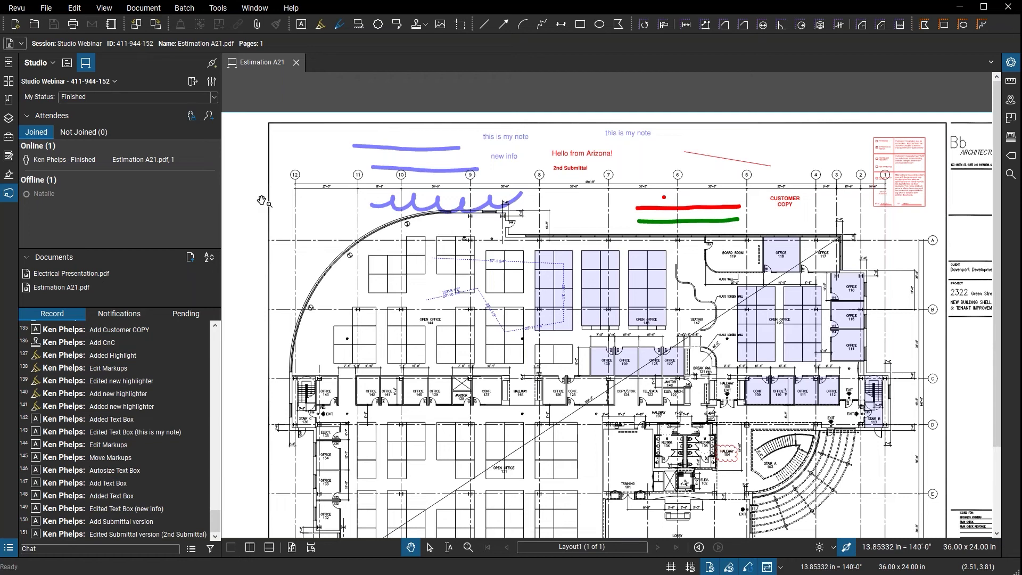
mouse_move(88, 277)
- Open the Finish Session options, turn Generate Report off and on again, and close them without finishing the session
left_click(115, 81)
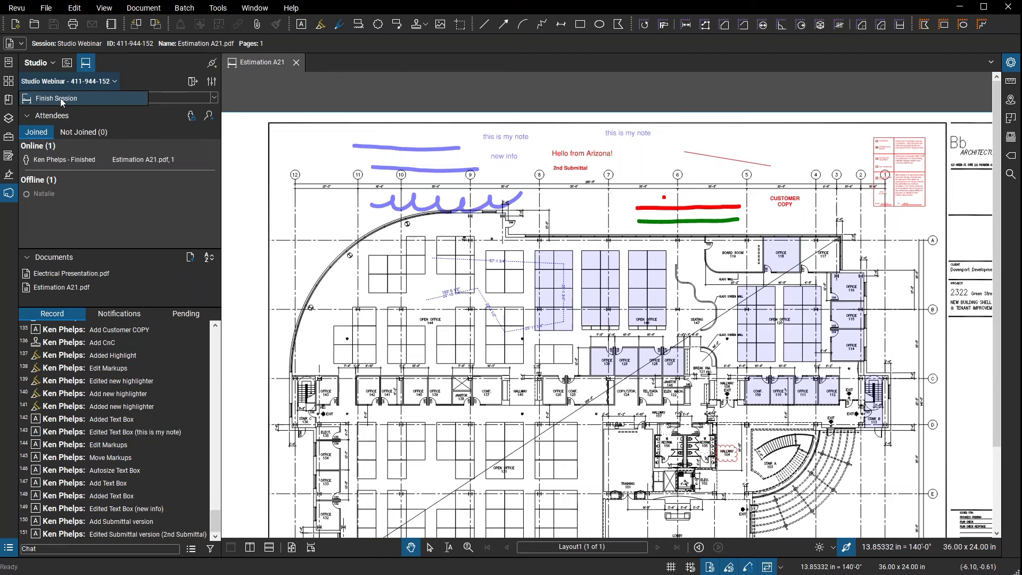
left_click(59, 98)
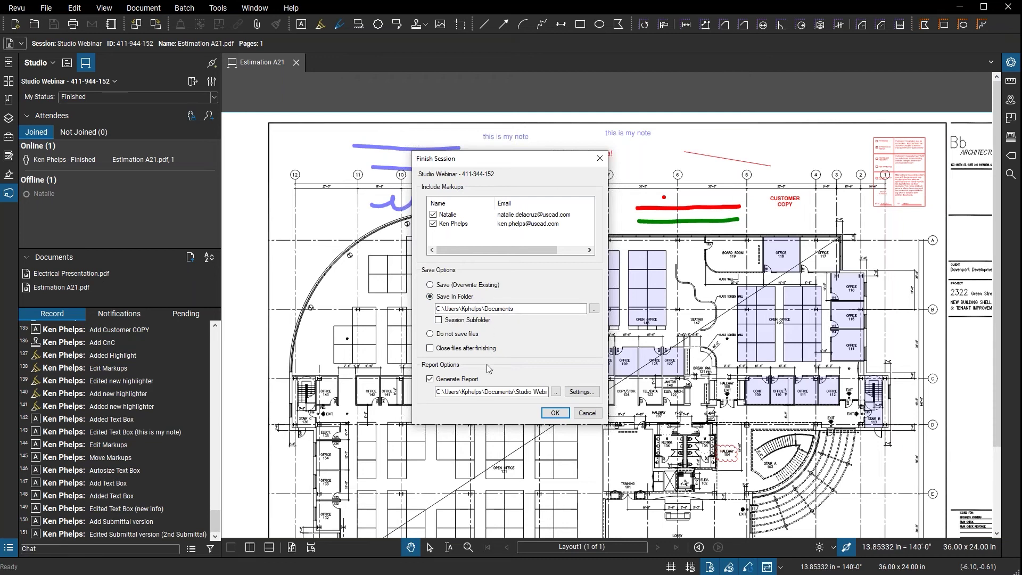
left_click(452, 382)
left_click(431, 382)
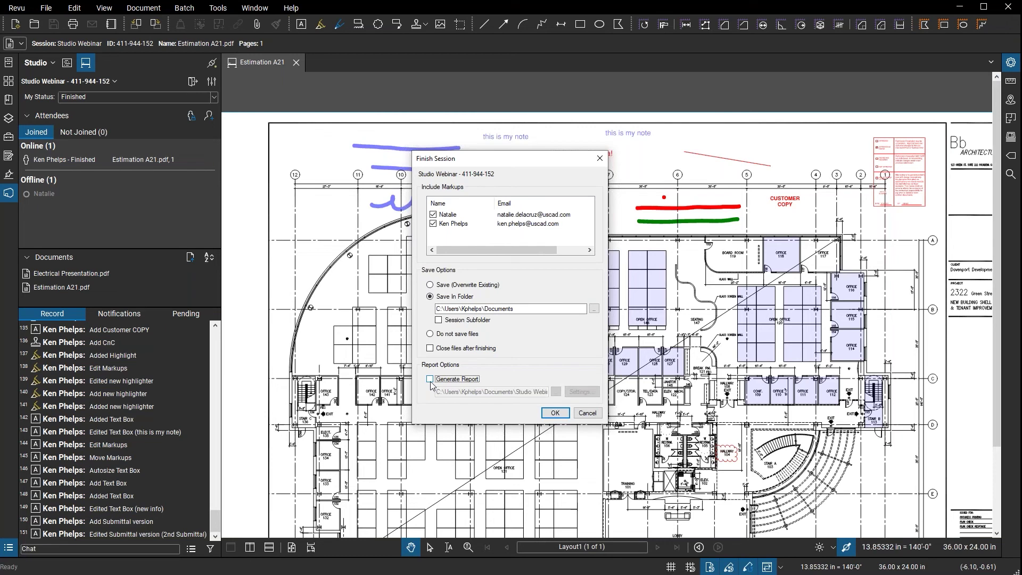
left_click(431, 381)
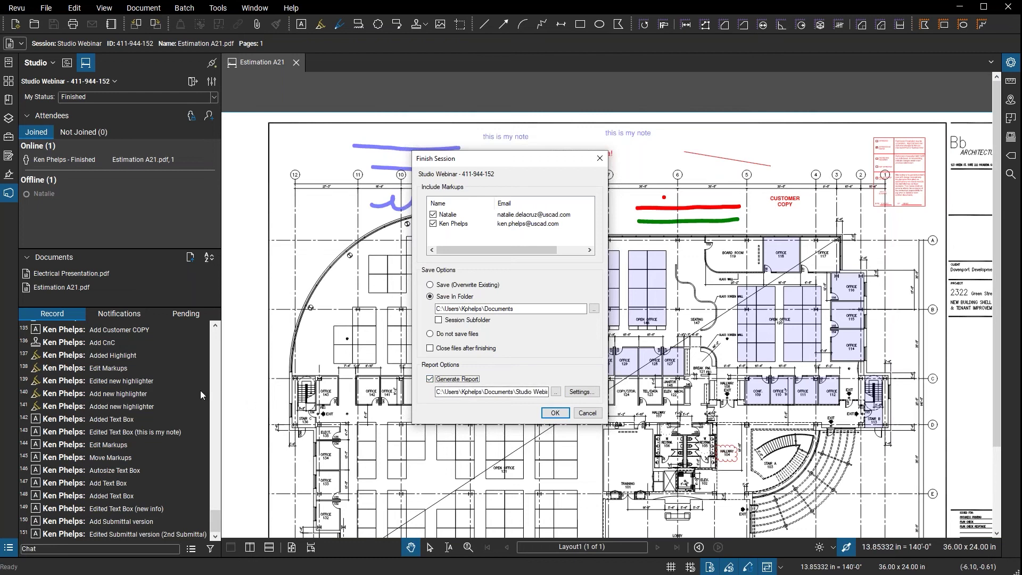
left_click(600, 159)
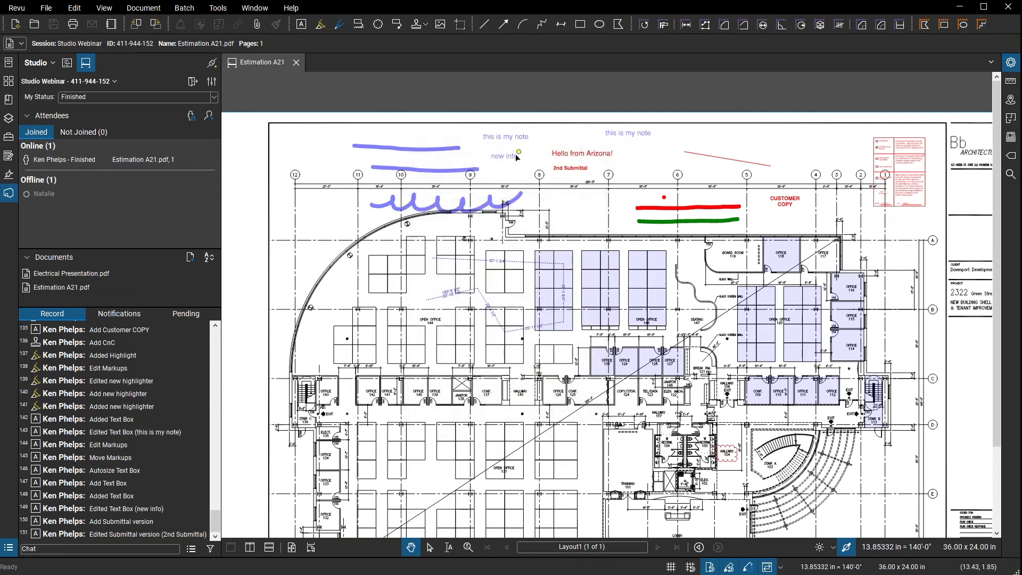
- Delete the "this is my note" text box above "new info" and select the deletion entry in the session record
left_click(508, 140)
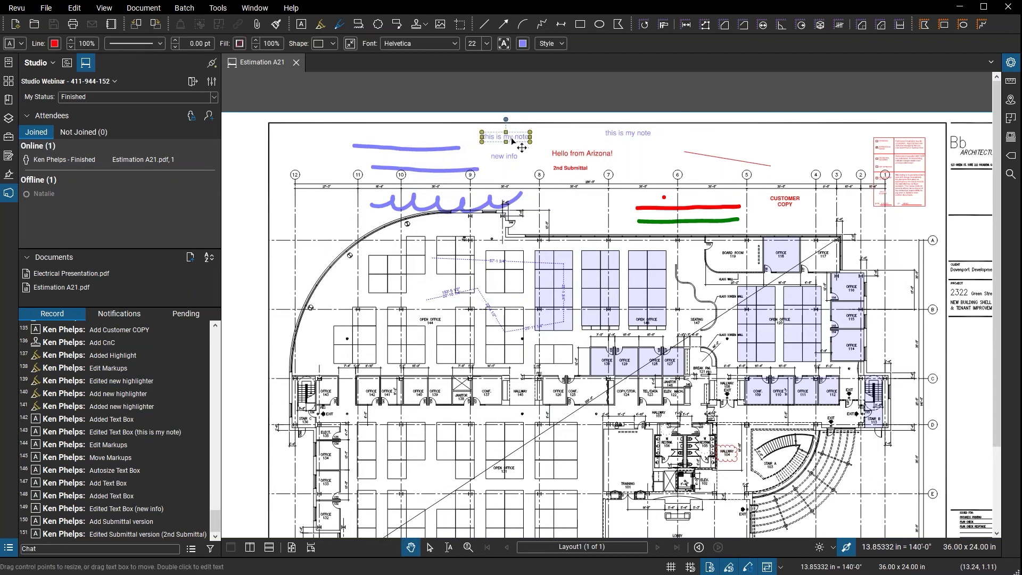
scroll(512, 141, "up", 5)
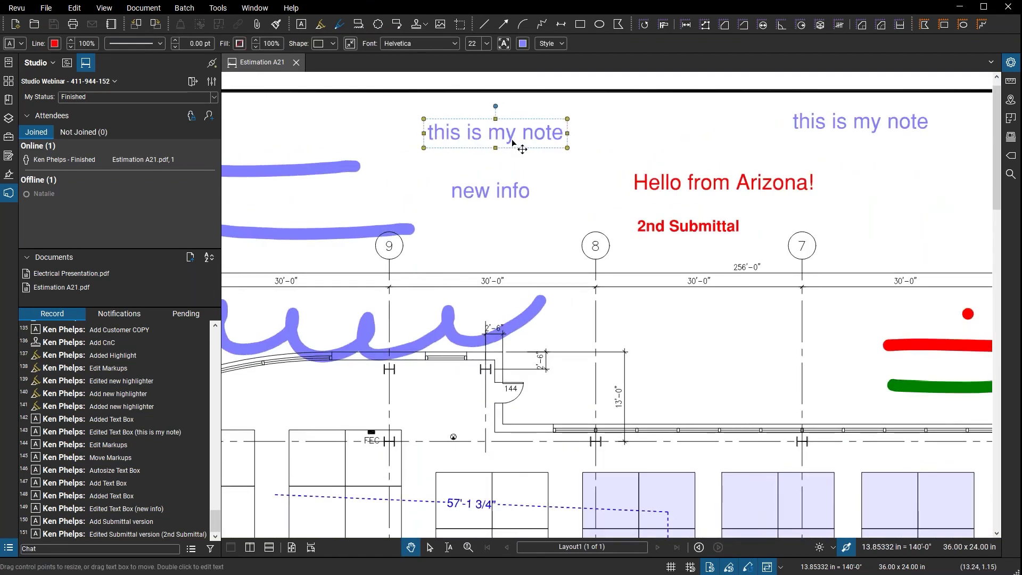
key("Delete")
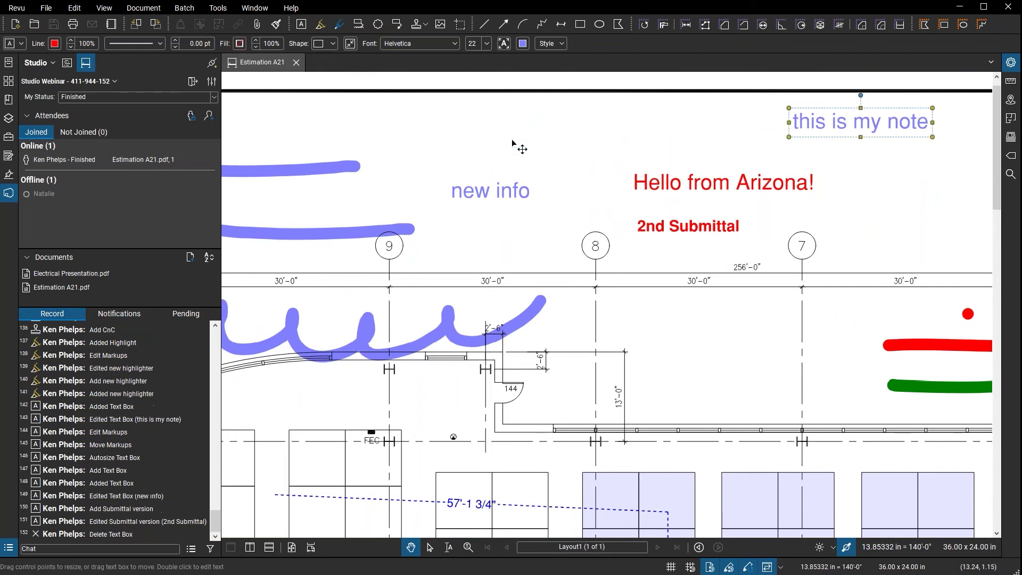
left_click(110, 536)
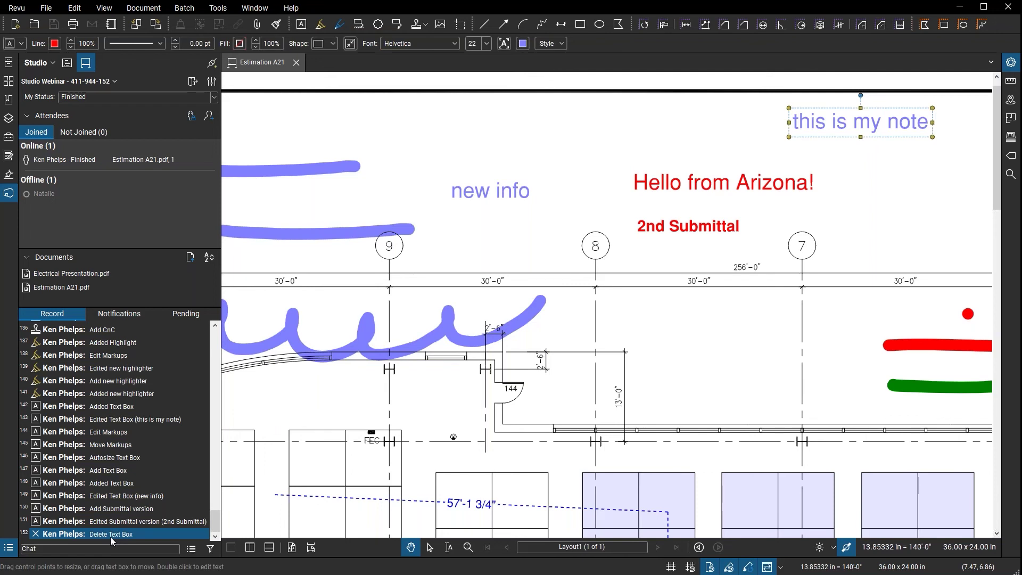
- Deselect the remaining "this is my note" text box and show the Markups List again
scroll(596, 302, "down", 3)
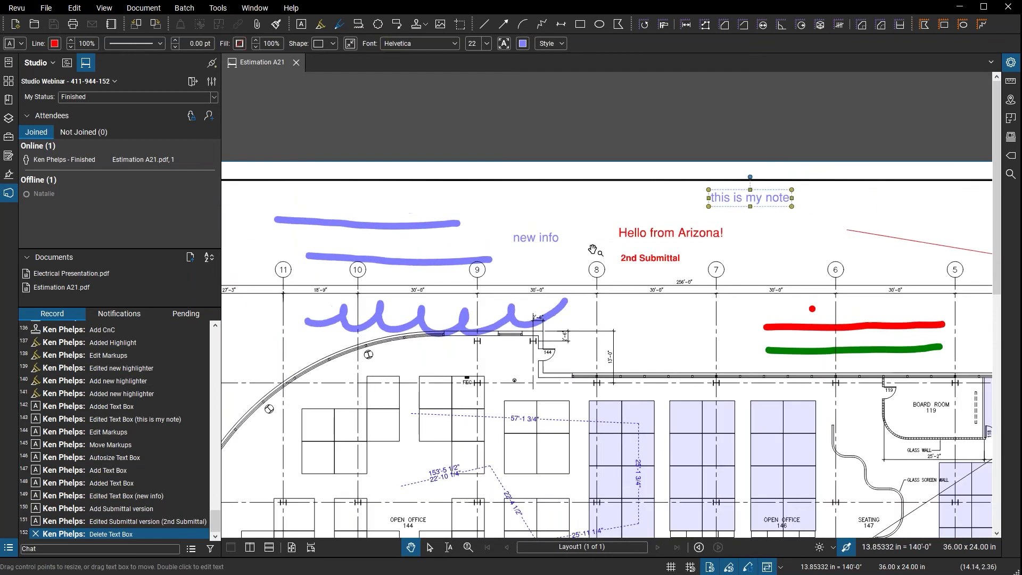
left_click(580, 265)
left_click_drag(581, 264, 572, 187)
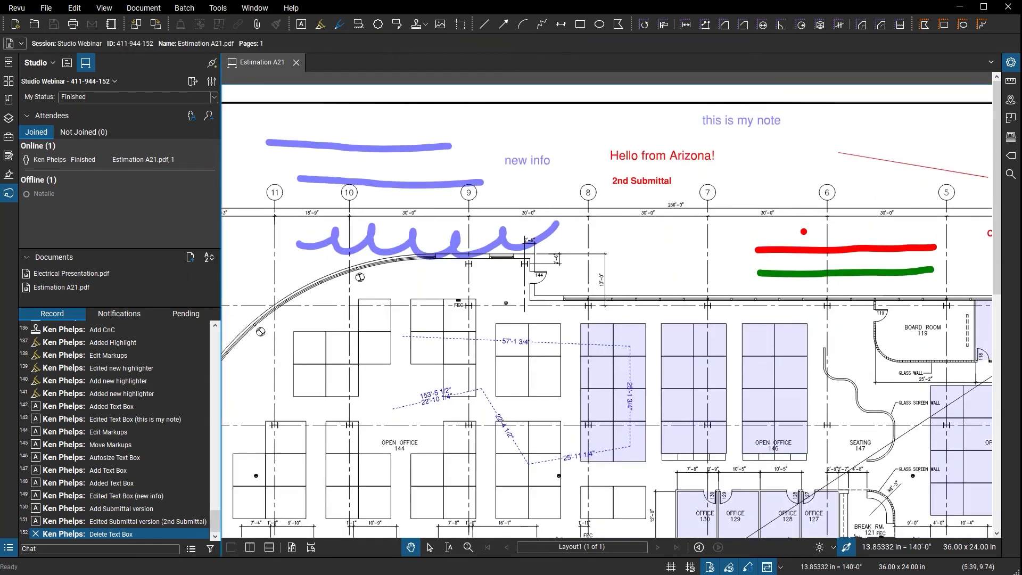
left_click(6, 548)
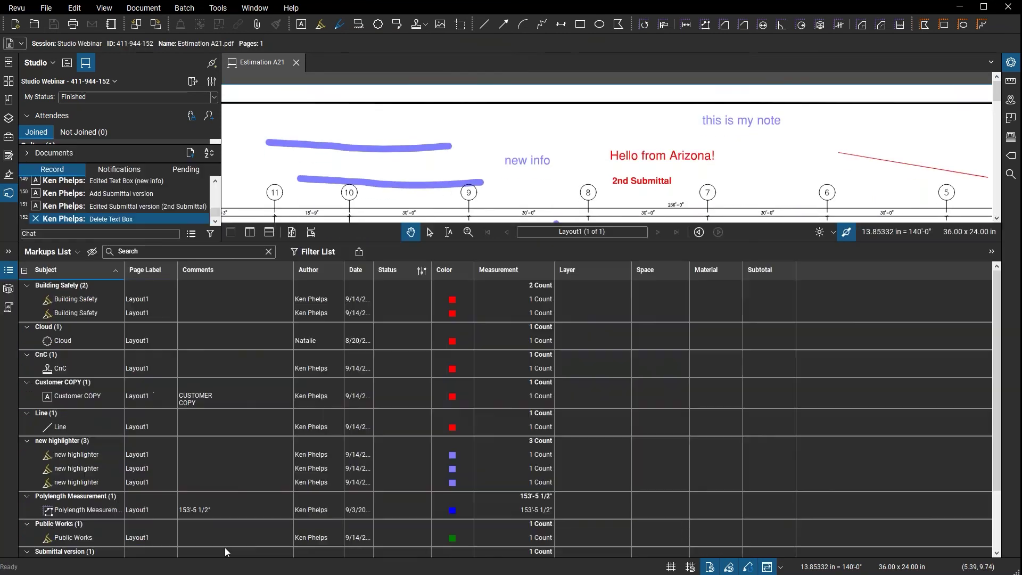
- Open a PDF markup summary, switch the output to Print and back to PDF, and close it without exporting
left_click(359, 253)
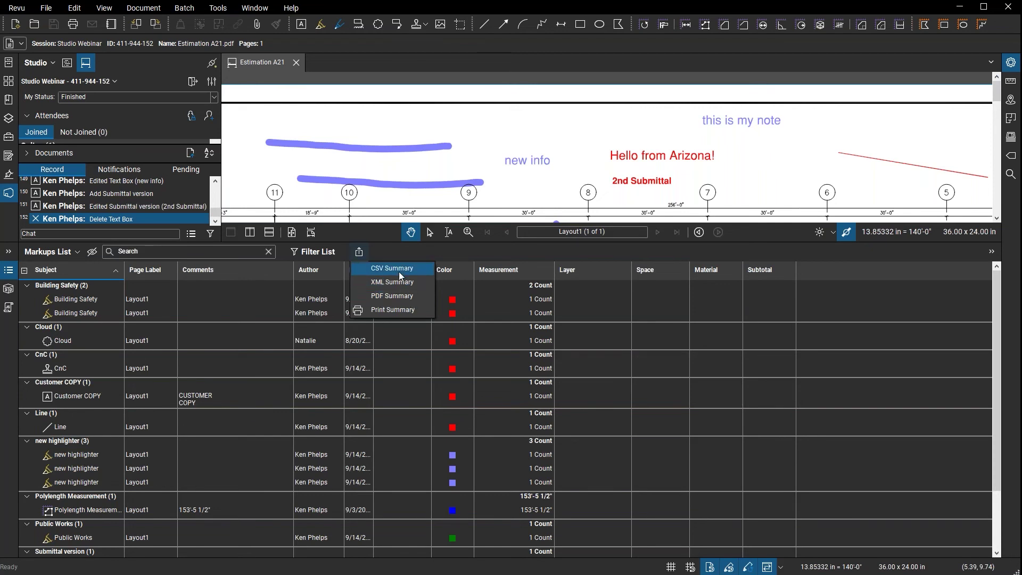
left_click(399, 301)
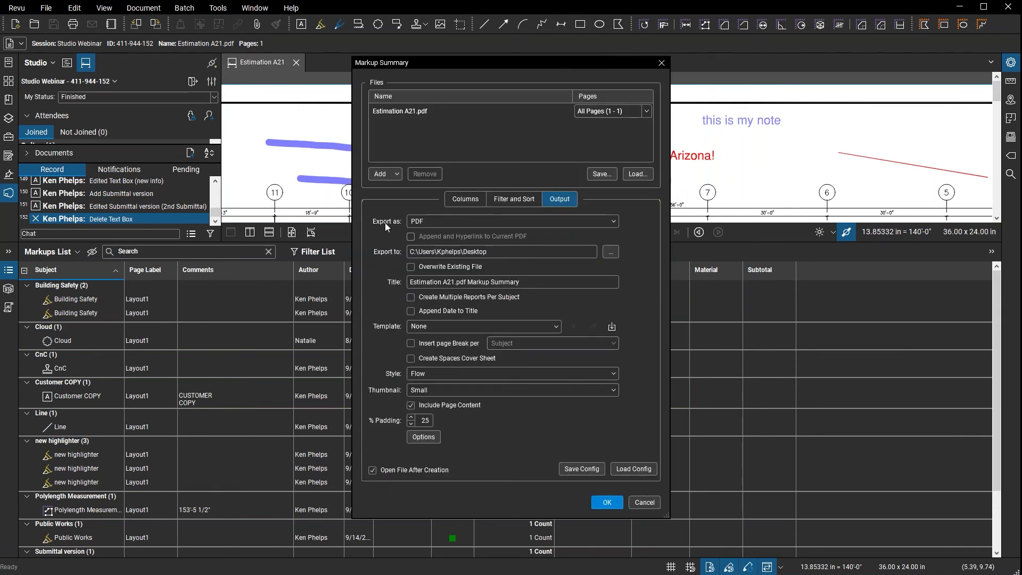
left_click(433, 221)
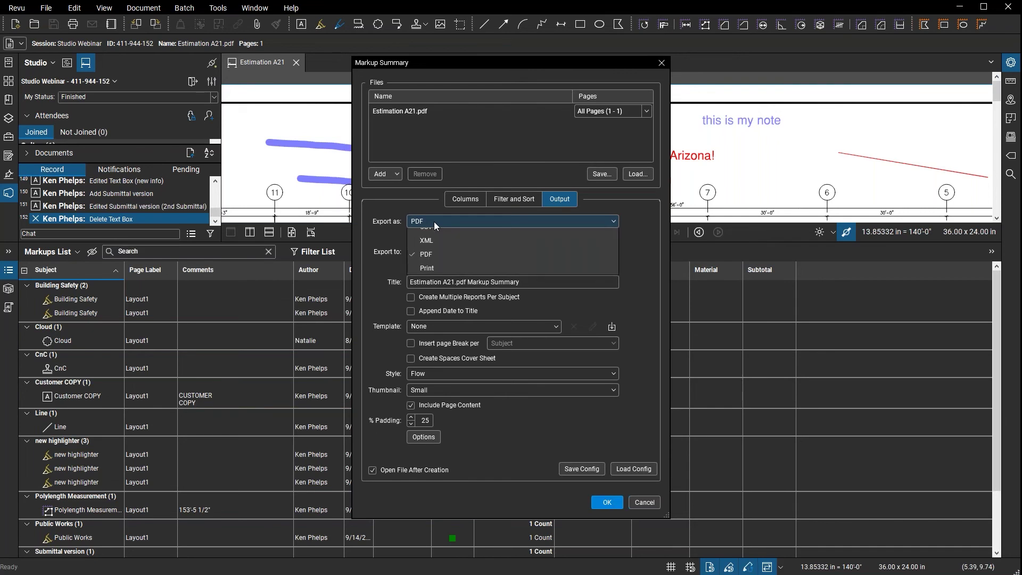
left_click(437, 276)
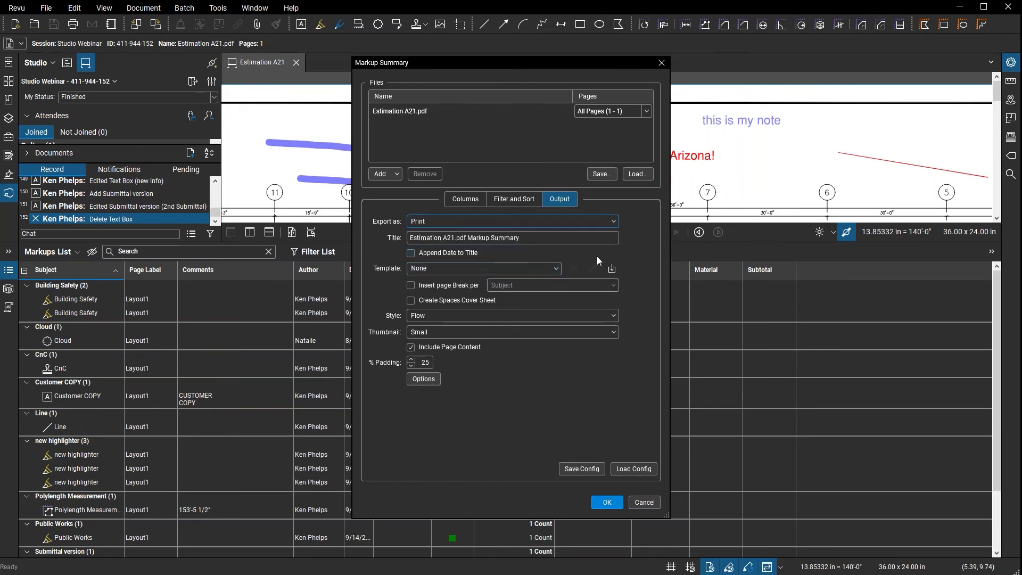
left_click(535, 221)
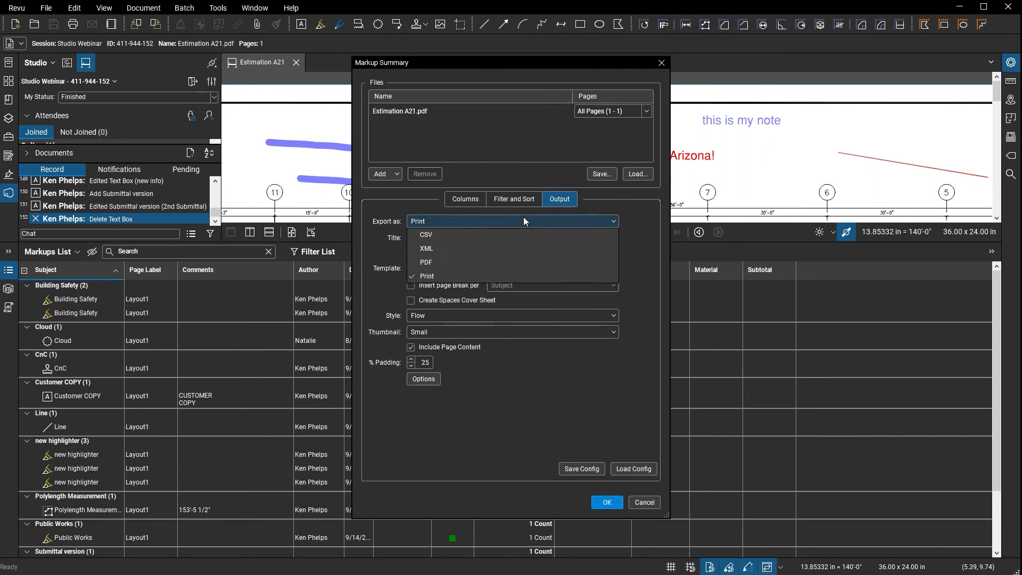
left_click(440, 262)
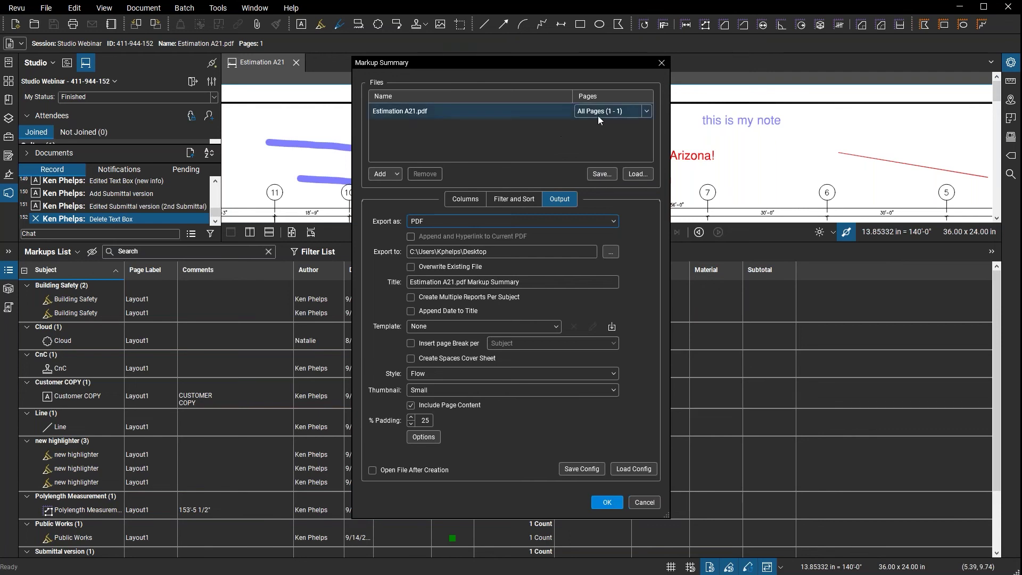
left_click(661, 63)
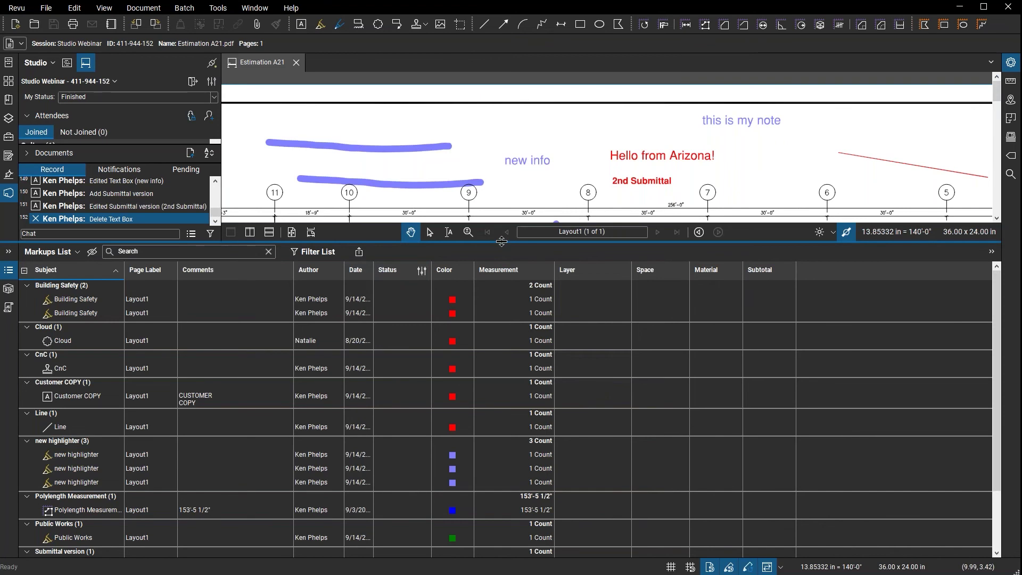
- Collapse the Markups List and look through the department tool sets in the Tool Chest down to New tool set
left_click_drag(502, 241, 502, 554)
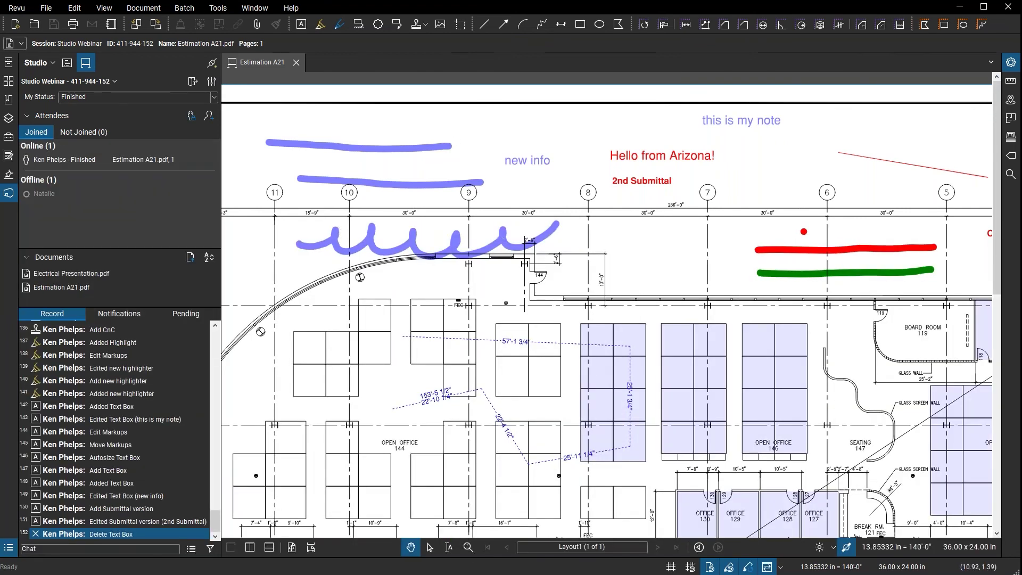
scroll(448, 158, "down", 5)
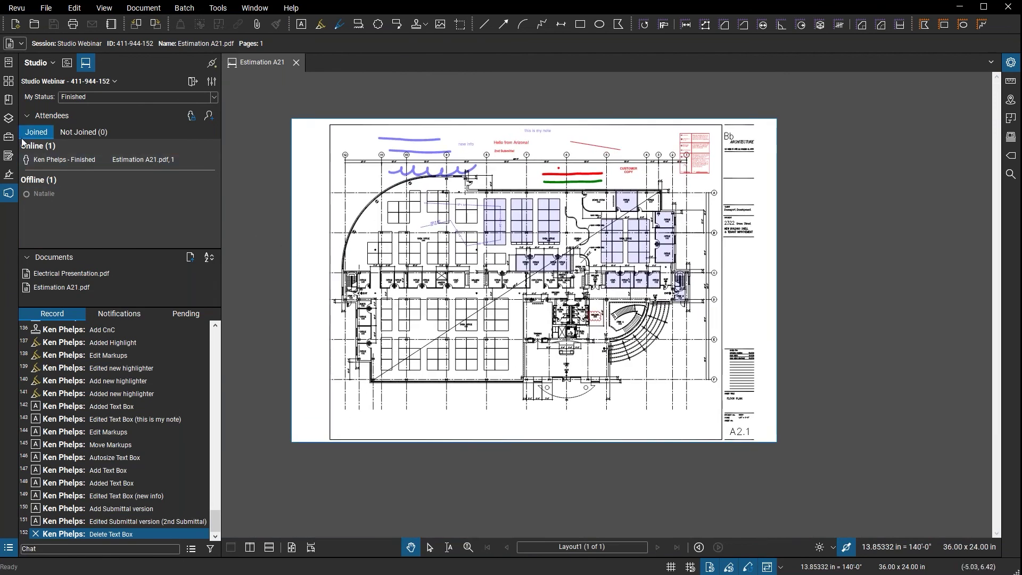
left_click(8, 137)
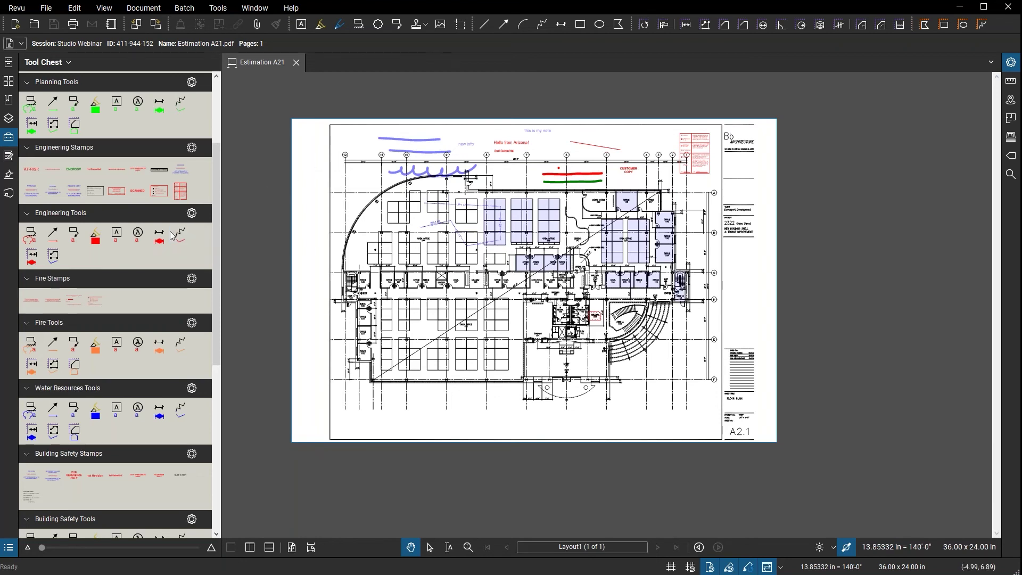
scroll(168, 235, "down", 5)
scroll(167, 236, "down", 2)
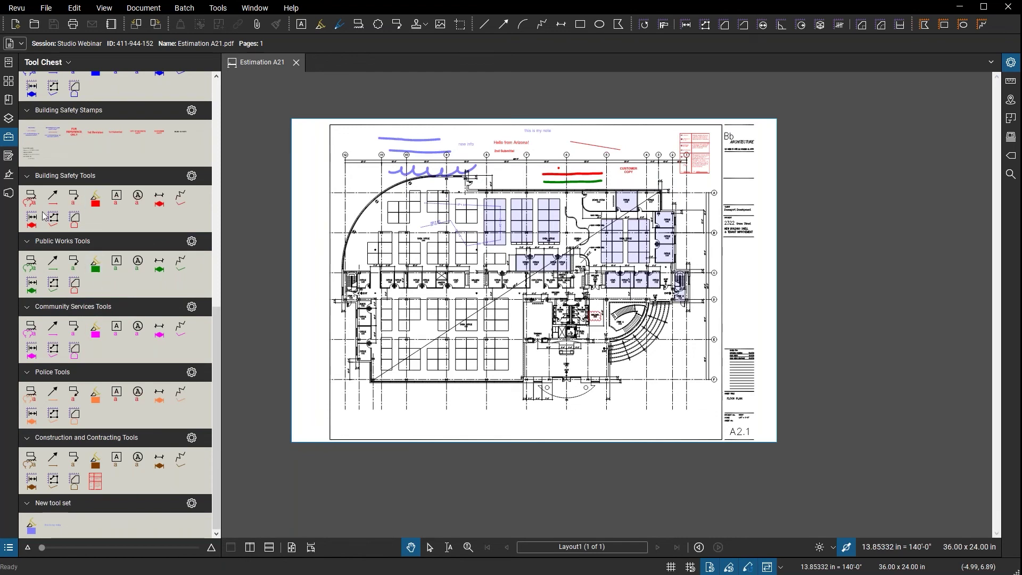
- Show the Markups List for the drawing and hide it again
left_click(32, 199)
left_click(9, 547)
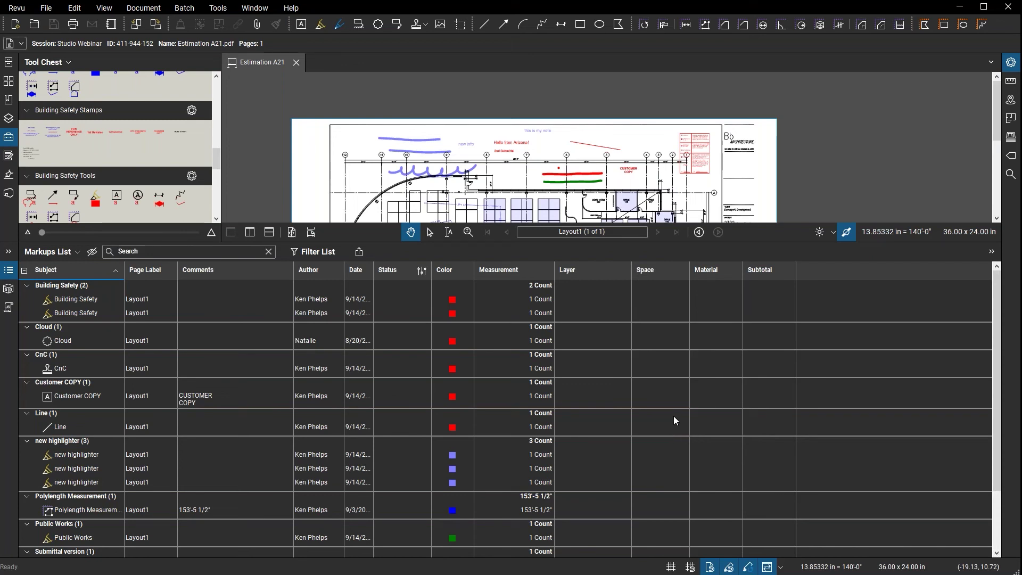
double_click(600, 242)
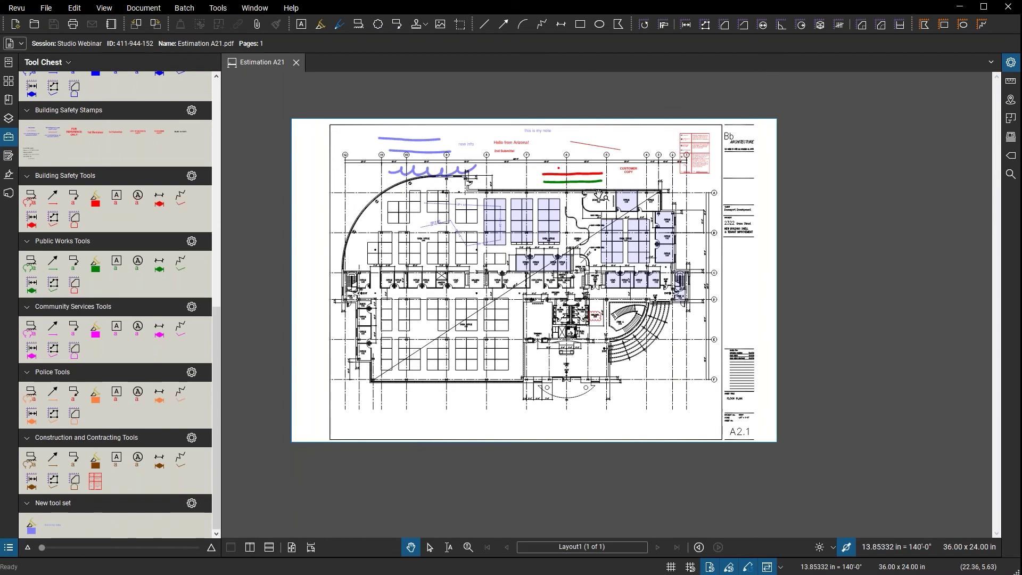
- Place another "this is my note" text box from New tool set in the blank area above CUSTOMER COPY
scroll(558, 150, "up", 5)
left_click_drag(582, 137, 454, 239)
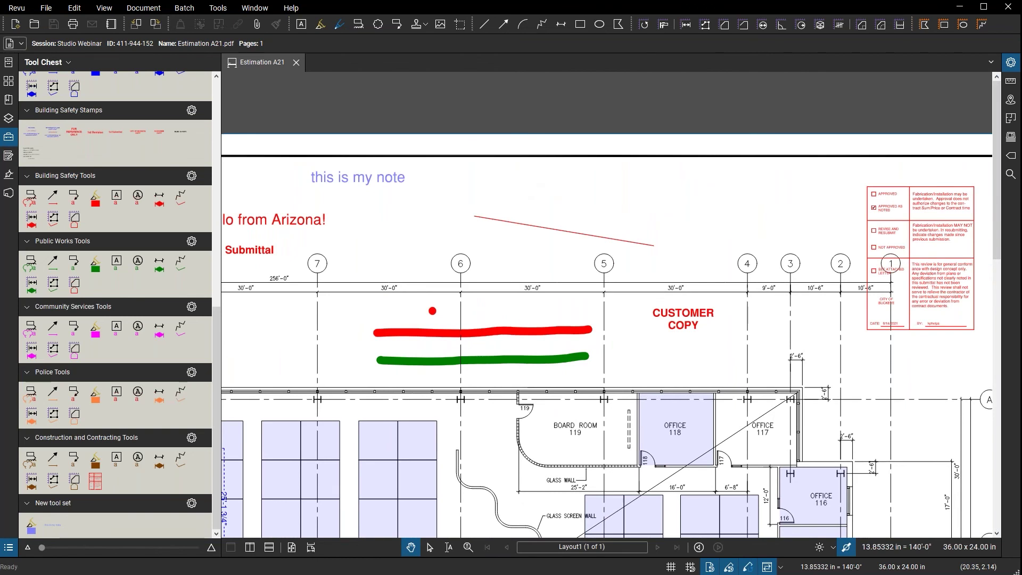
left_click_drag(438, 230, 615, 197)
left_click(564, 155)
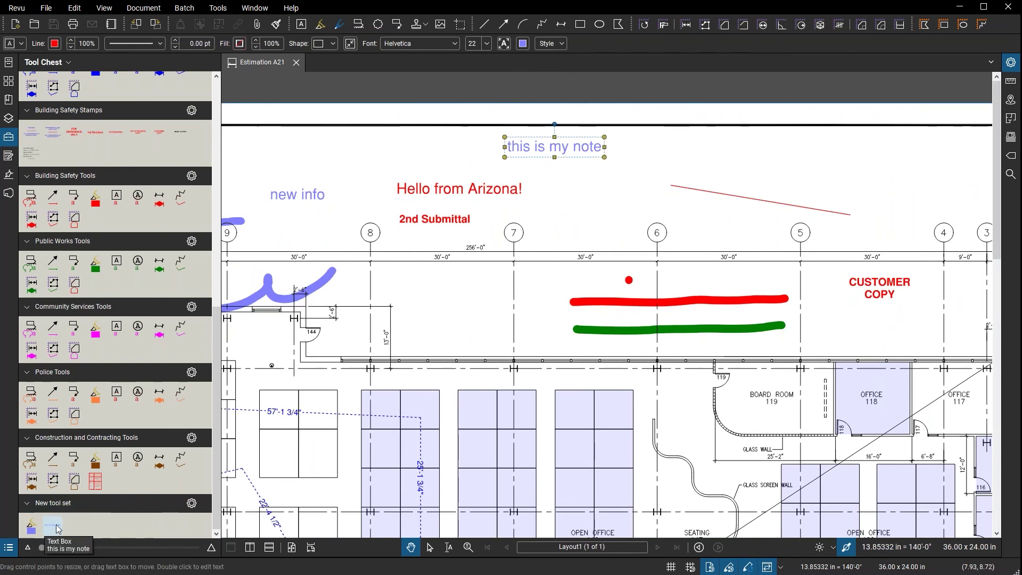
left_click(53, 526)
left_click(847, 160)
left_click(857, 181)
key("ctrl+z")
left_click(832, 160)
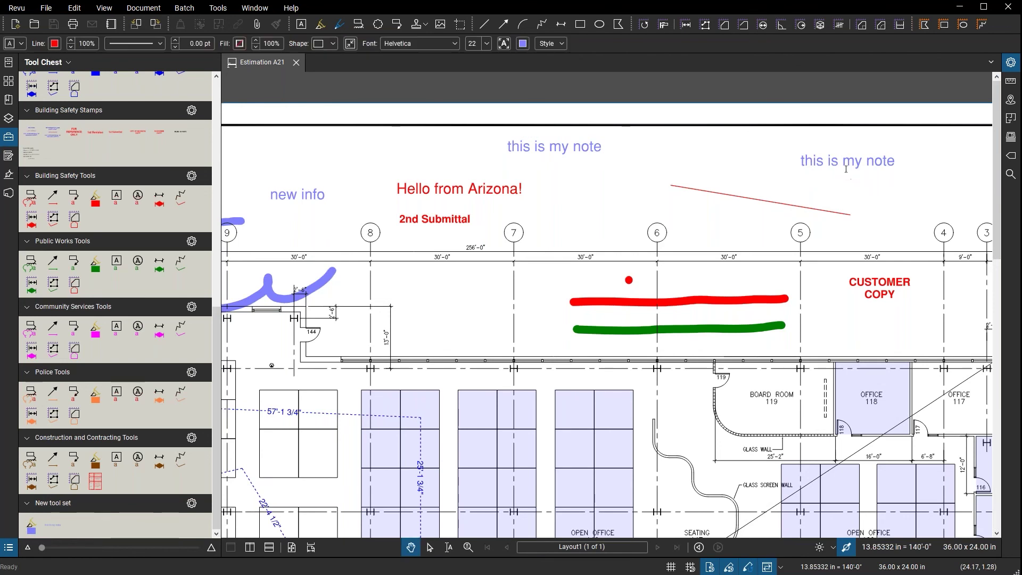
- Replace the word "note" in the new text box so that it reads "this is mynew info"
left_click_drag(897, 160, 865, 161)
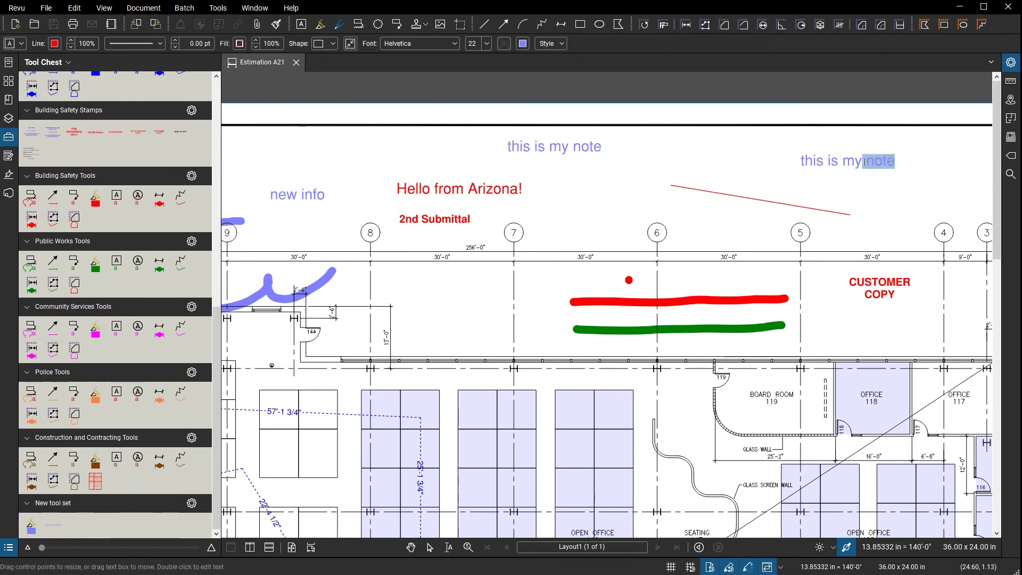
type("new info")
key("Escape")
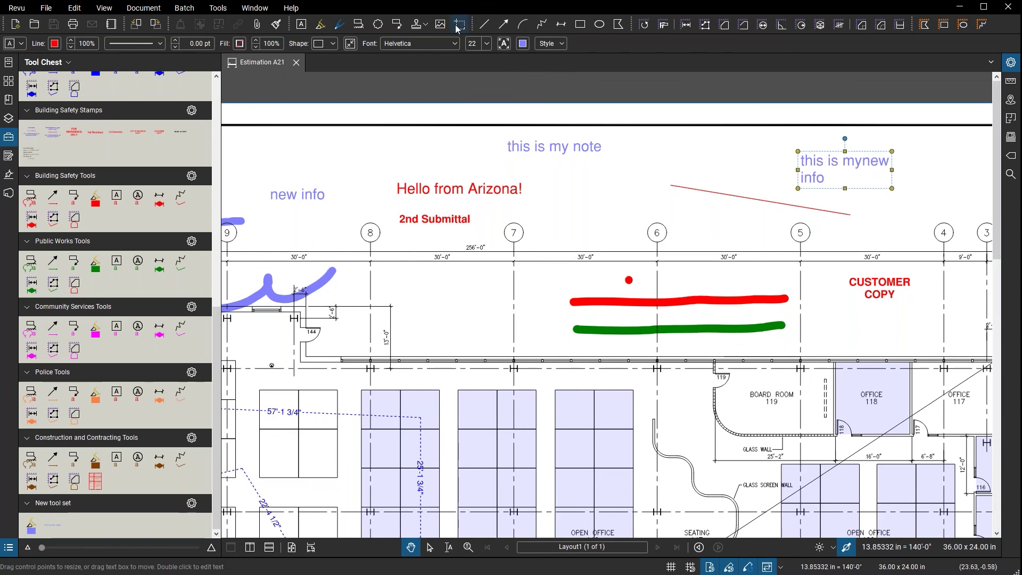
- Place the Approved stamp in the blank area above the "new info" text box
left_click(425, 27)
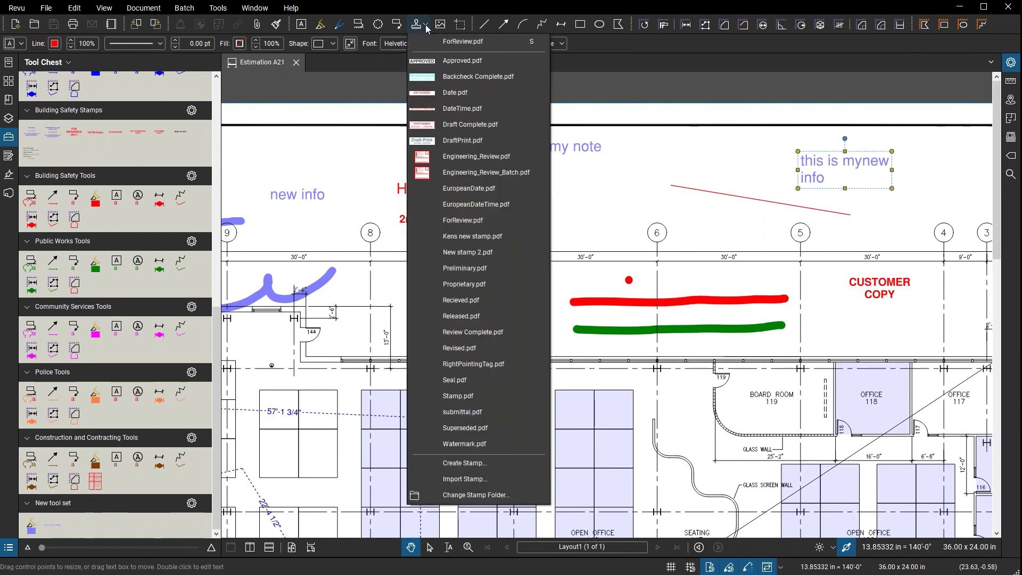
left_click(458, 61)
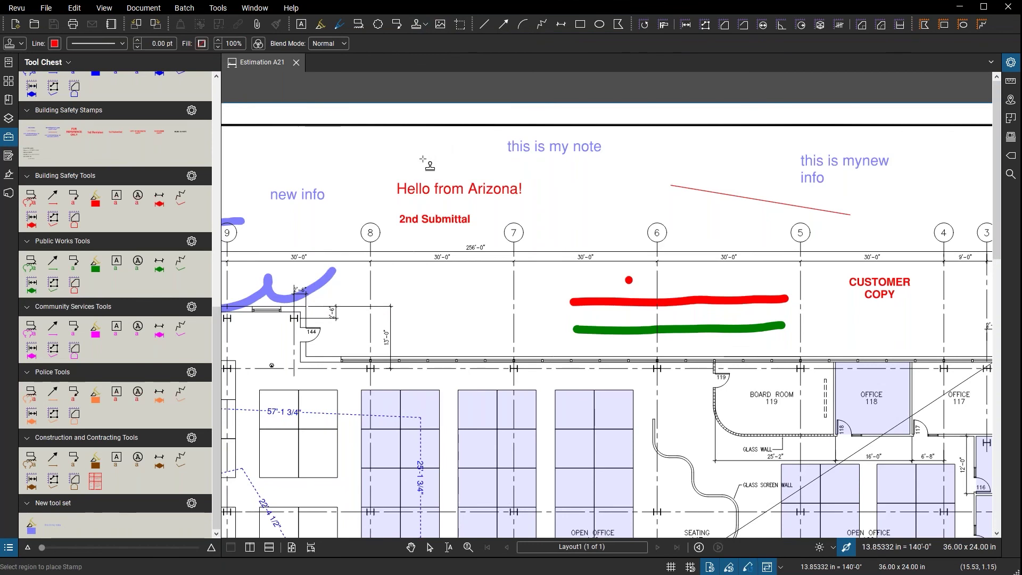
scroll(411, 171, "down", 2)
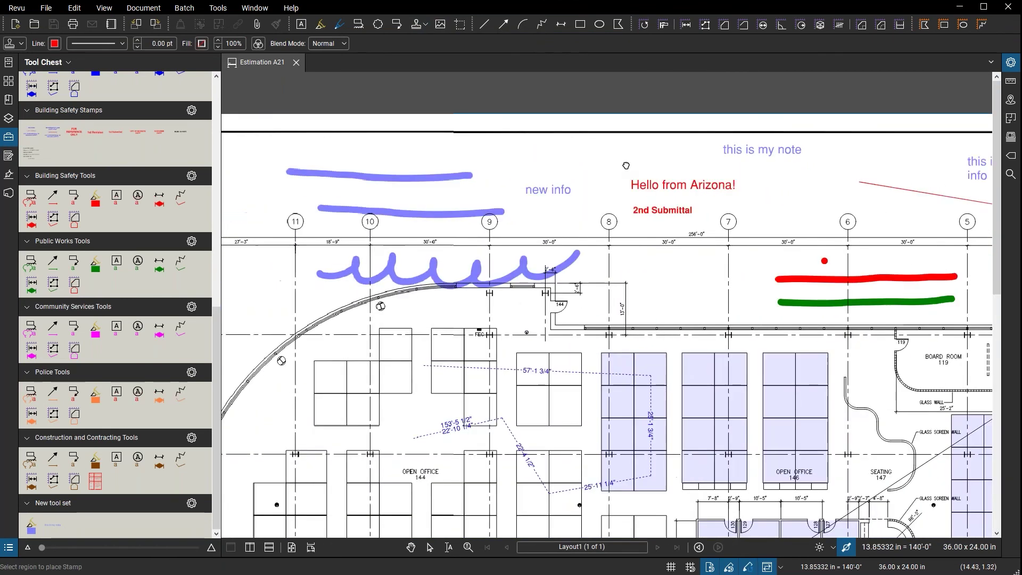
left_click(638, 174)
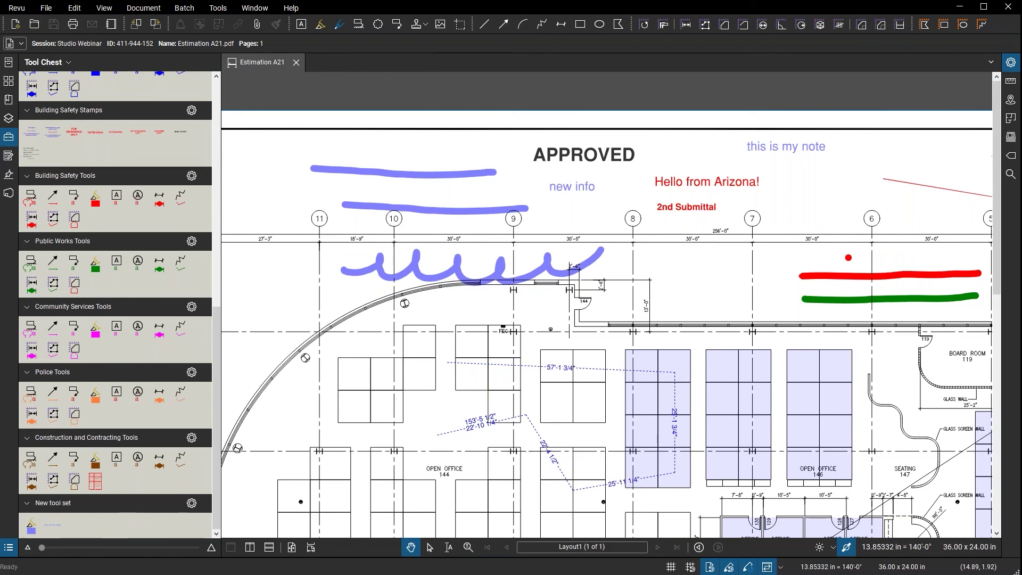
- Change the placed Approved stamp to Backcheck Complete in its properties and hide the properties
left_click(588, 156)
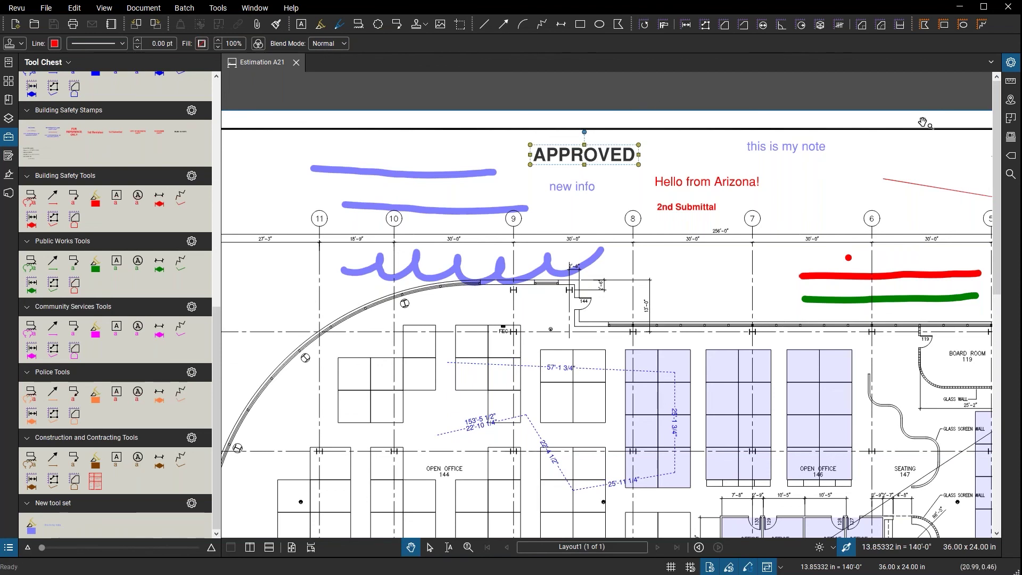
left_click(1011, 62)
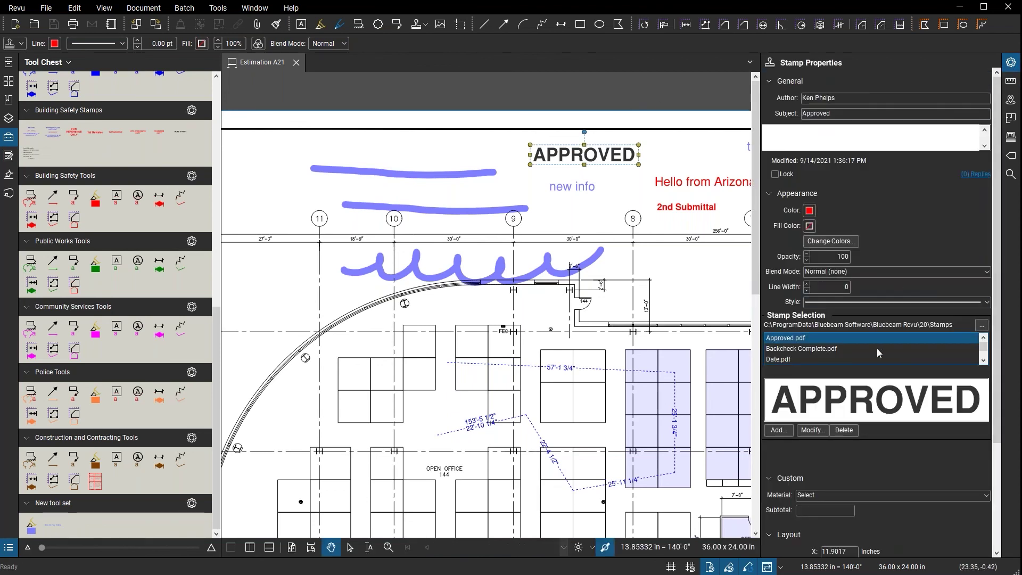
left_click(804, 349)
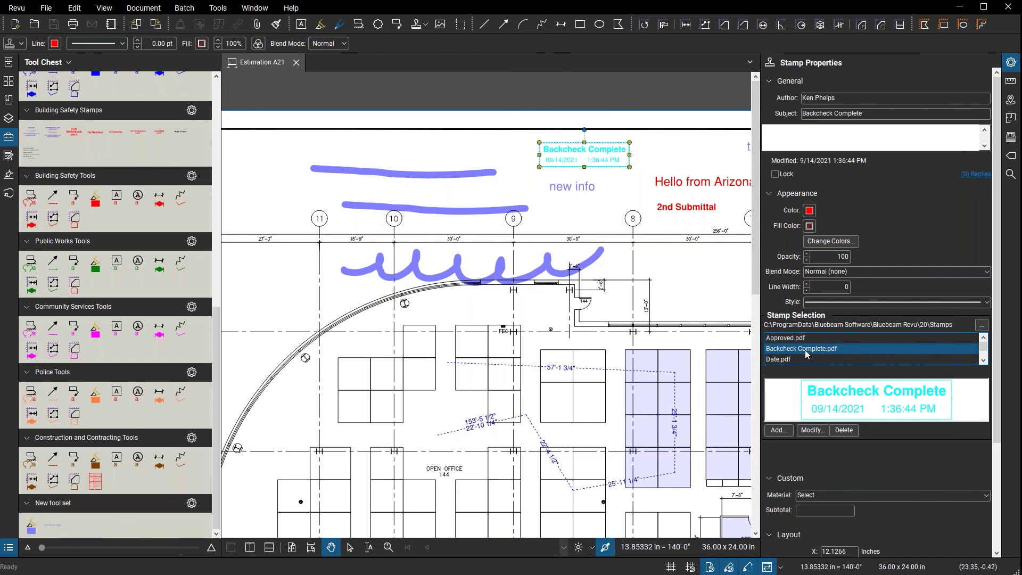
left_click(611, 174)
scroll(610, 174, "up", 4)
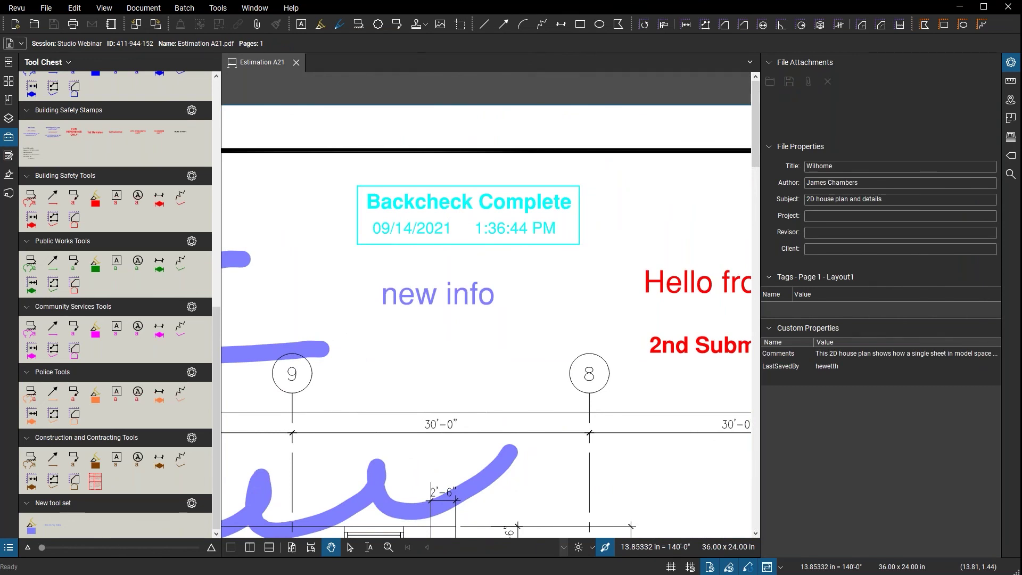
key("F4")
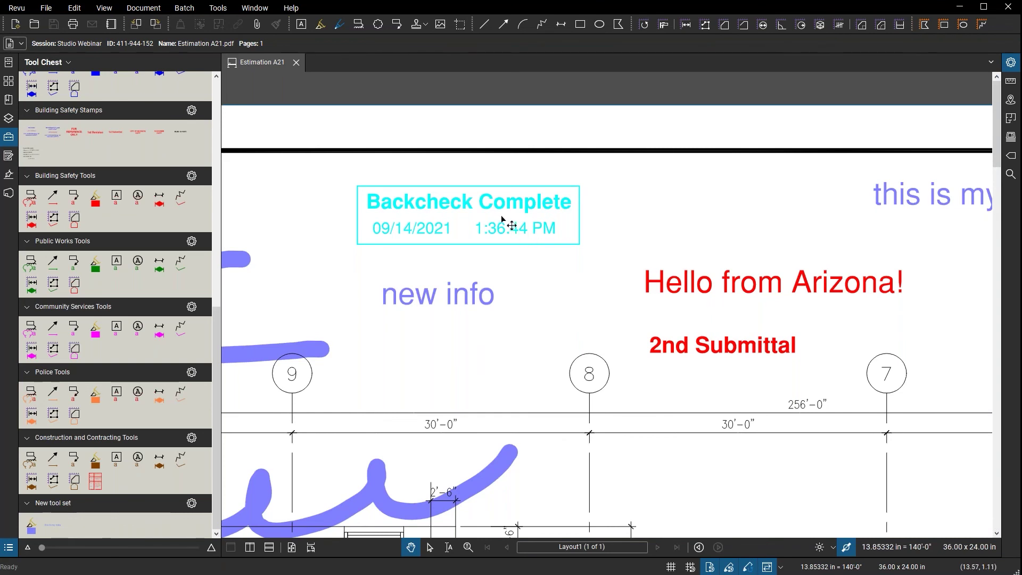
- Open the "this is my note" text box for text editing, leave it without changes and deselect it
left_click_drag(440, 212, 549, 205)
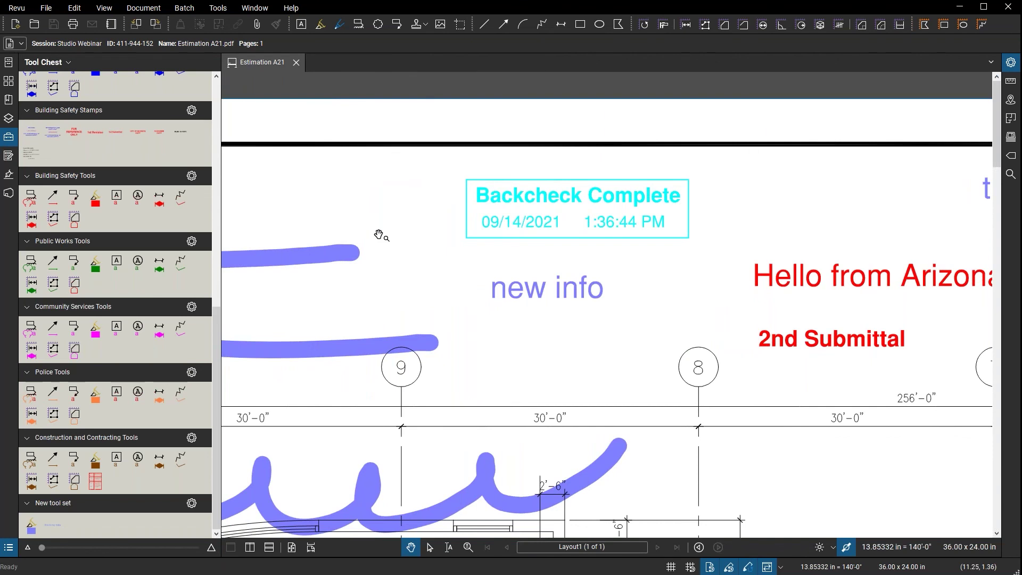
left_click_drag(941, 234, 529, 240)
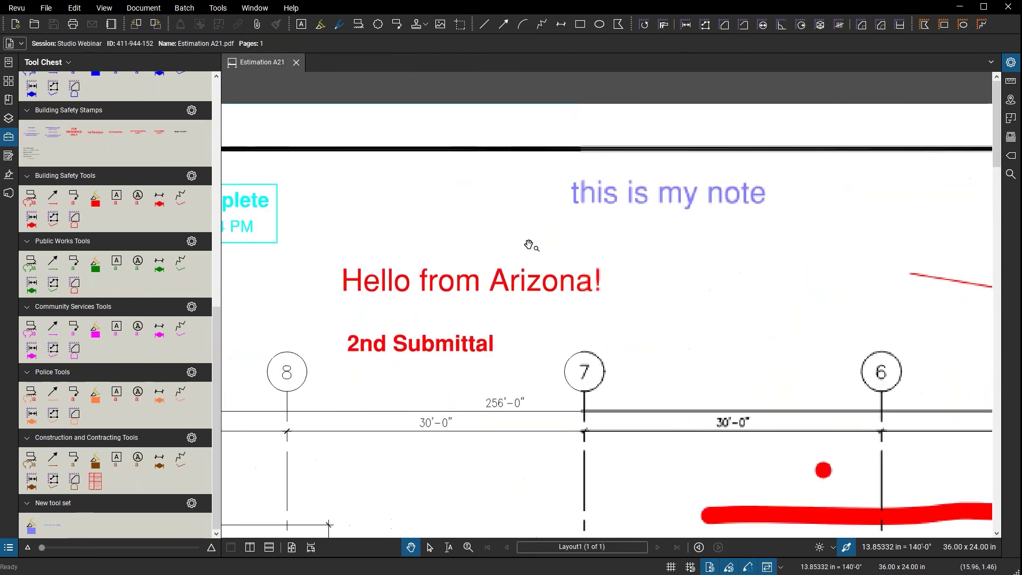
left_click(647, 203)
double_click(646, 202)
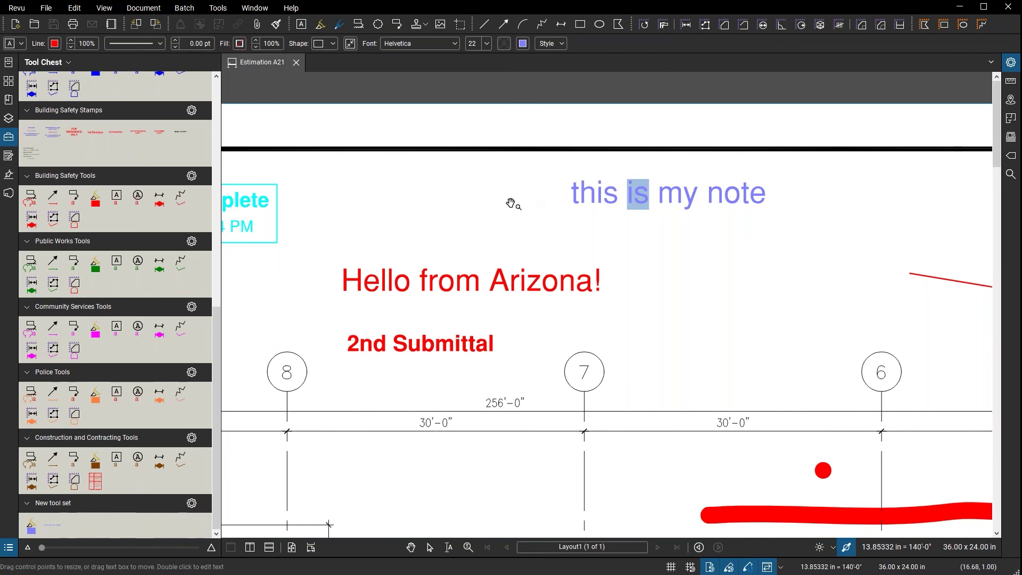
key("Escape")
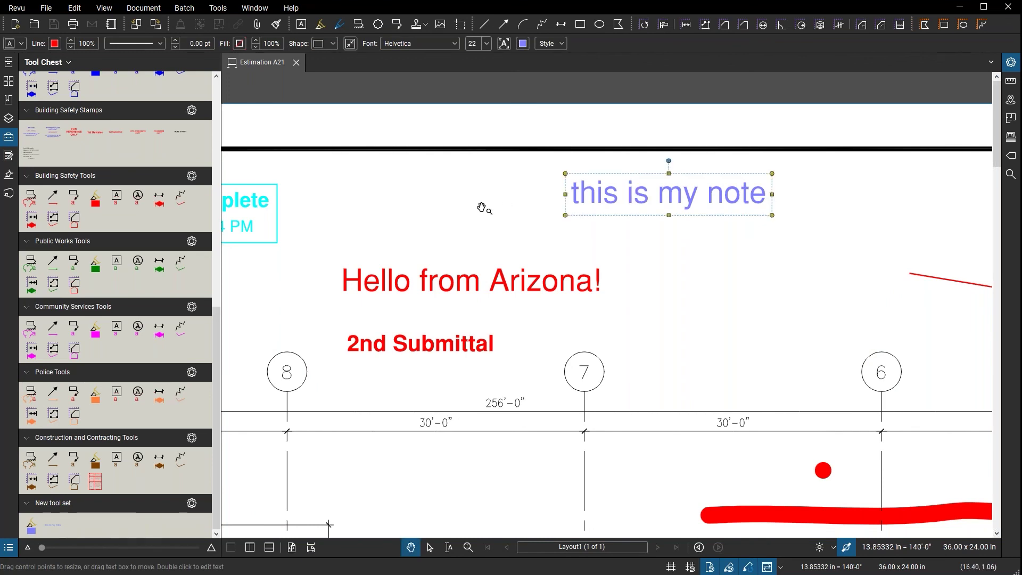
scroll(463, 201, "down", 2)
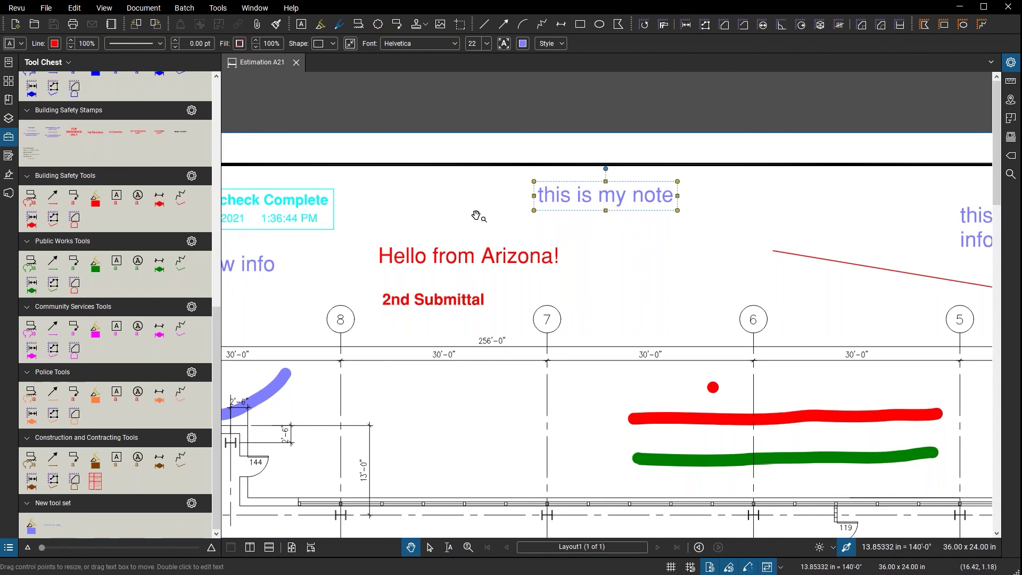
scroll(473, 219, "down", 2)
scroll(473, 218, "down", 1)
left_click(470, 224)
- View the whole A2.1 sheet and review the latest entries in the Studio session record
scroll(470, 225, "down", 2)
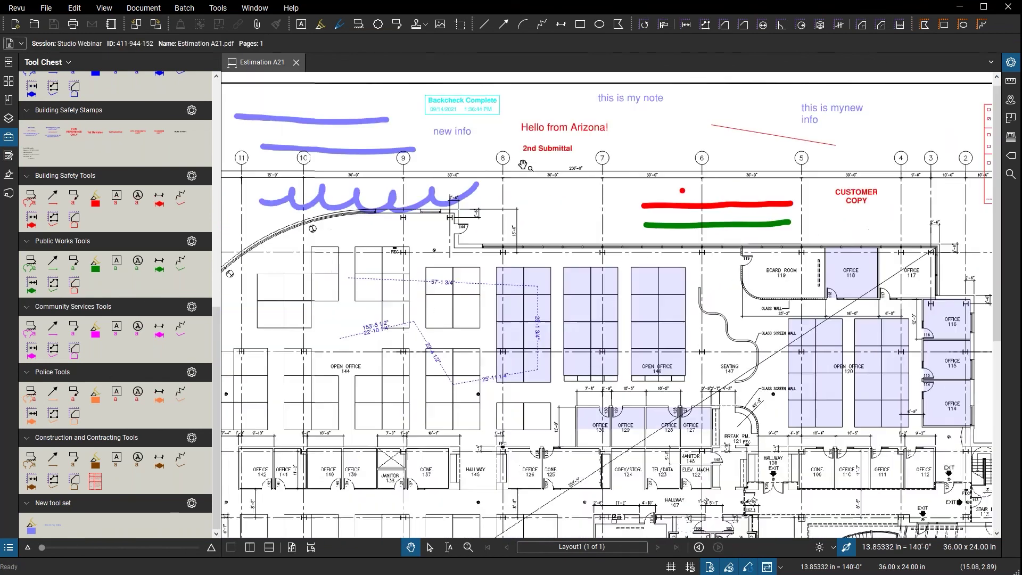
scroll(513, 182, "down", 2)
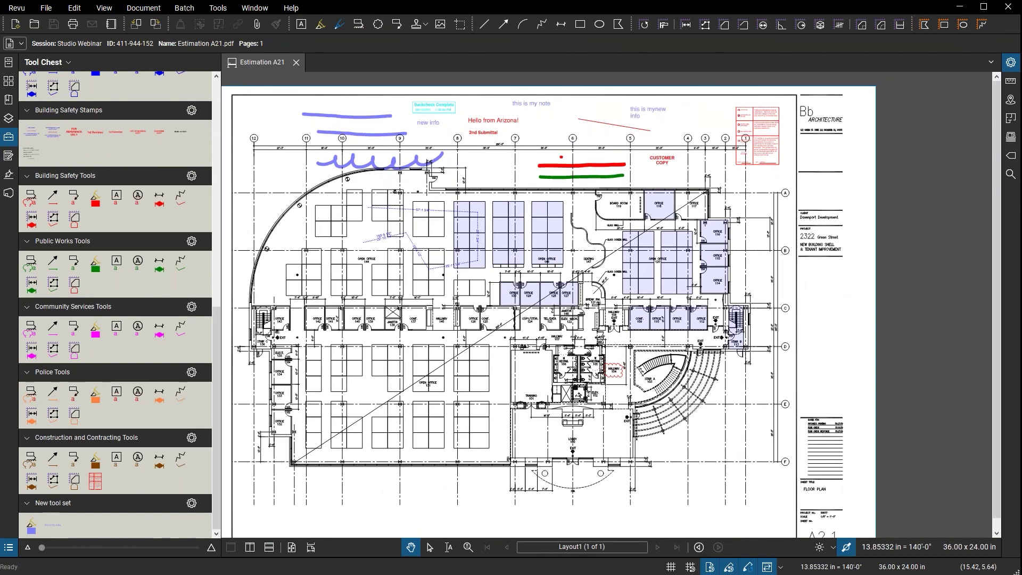
mouse_move(480, 242)
left_click_drag(520, 213, 524, 212)
scroll(524, 212, "down", 2)
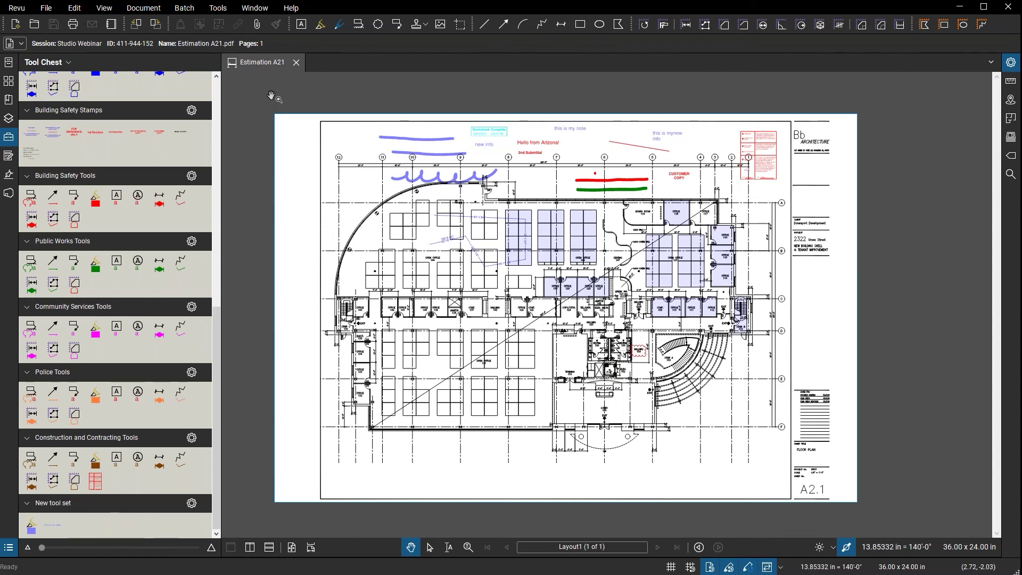
left_click(9, 193)
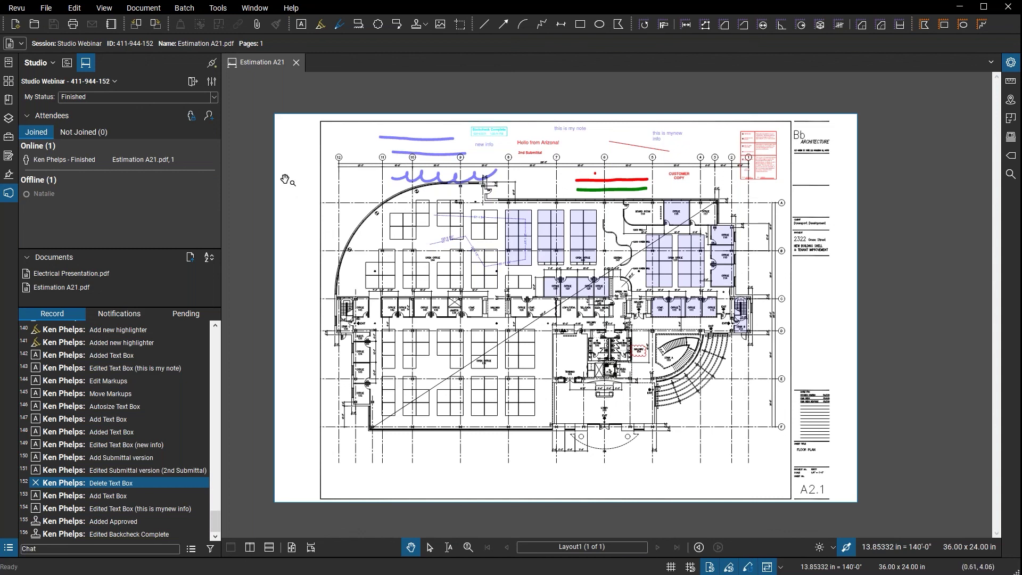
left_click(185, 8)
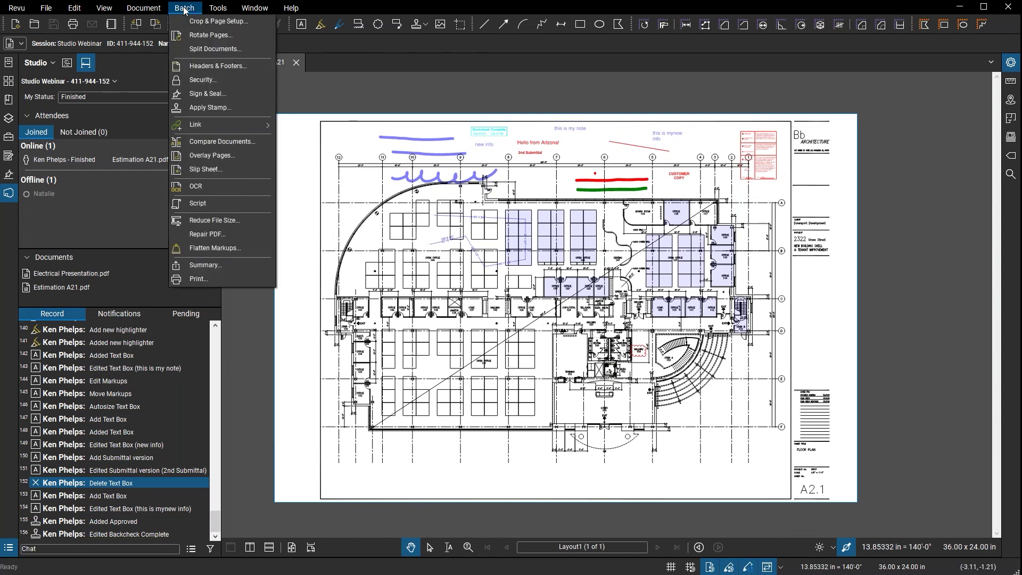
left_click(213, 94)
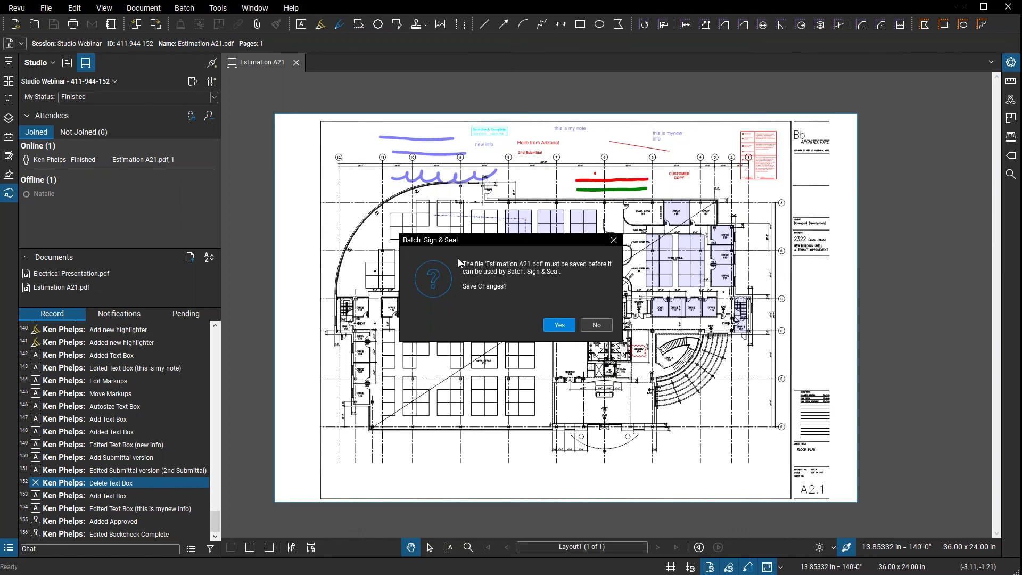
left_click(596, 325)
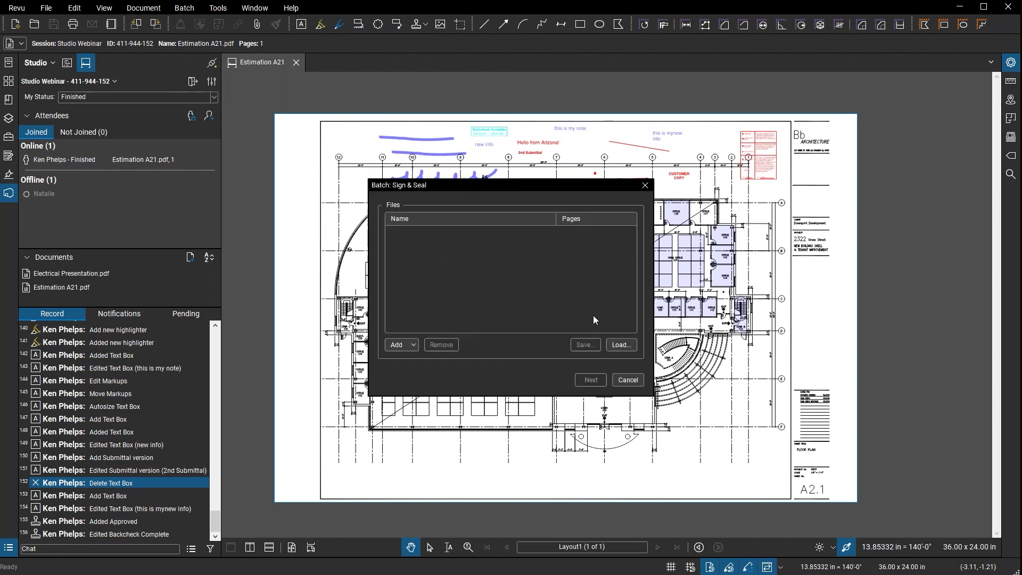
left_click(645, 185)
- Open the recent file Construction Set-presentation.pdf and start a batch Sign & Seal on all of its pages, continuing to the signing settings
left_click(8, 63)
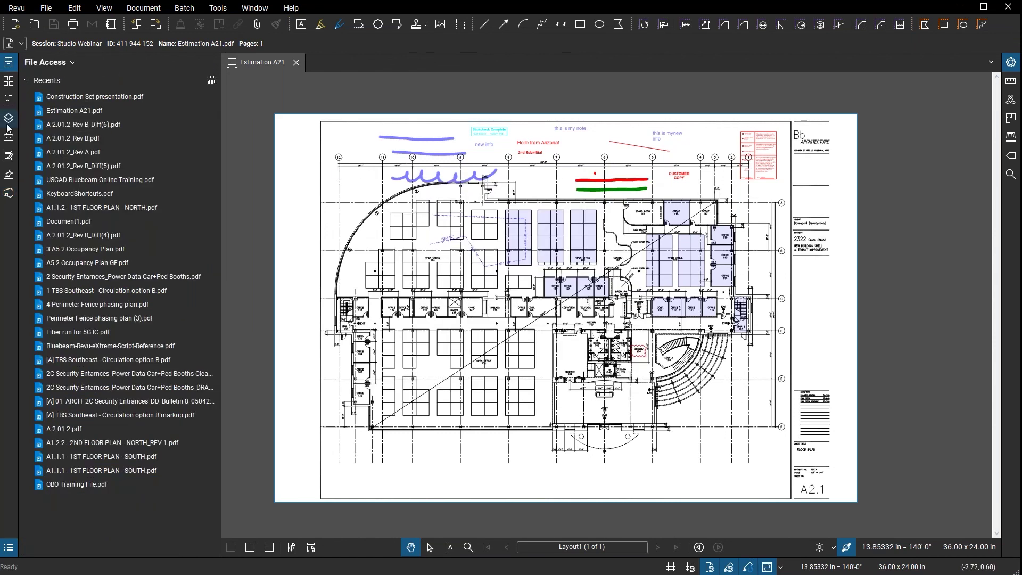
left_click(91, 98)
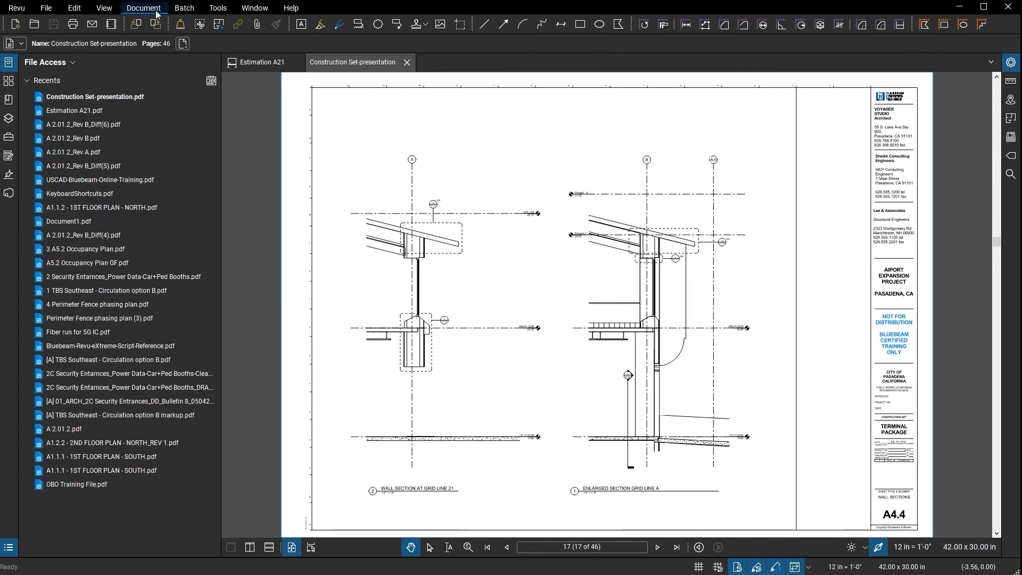
left_click(185, 8)
left_click(208, 94)
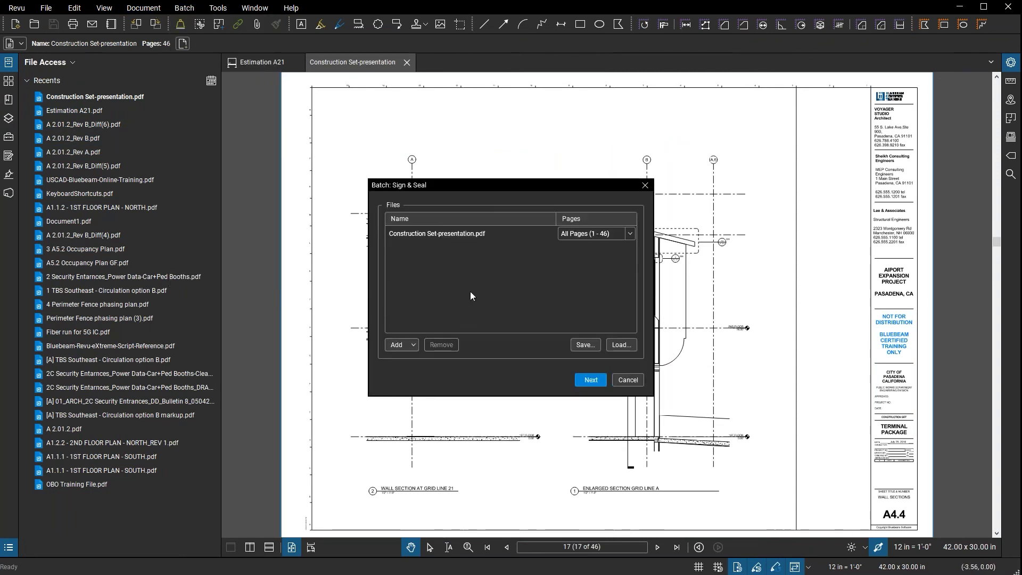
left_click(457, 238)
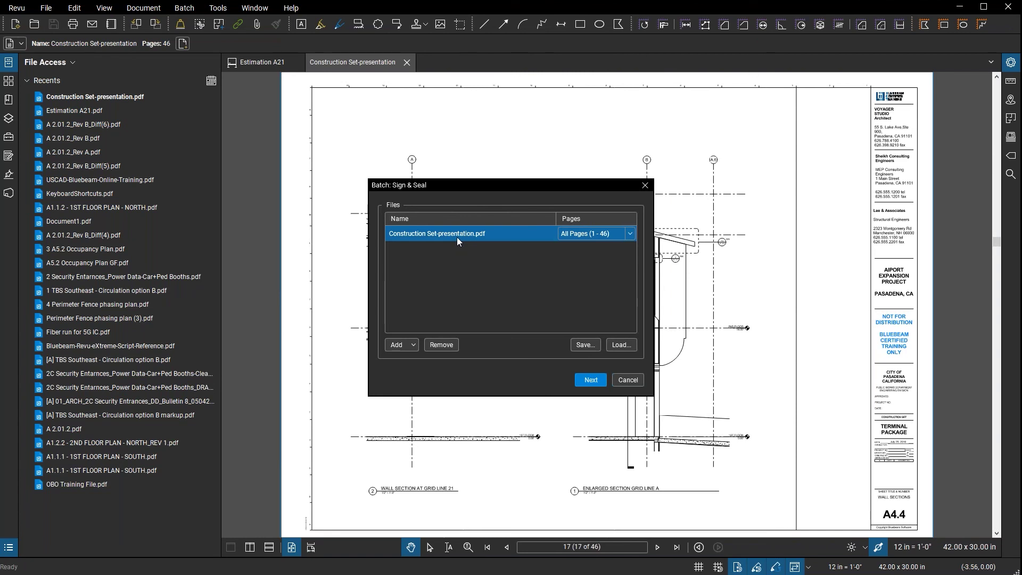
left_click(591, 380)
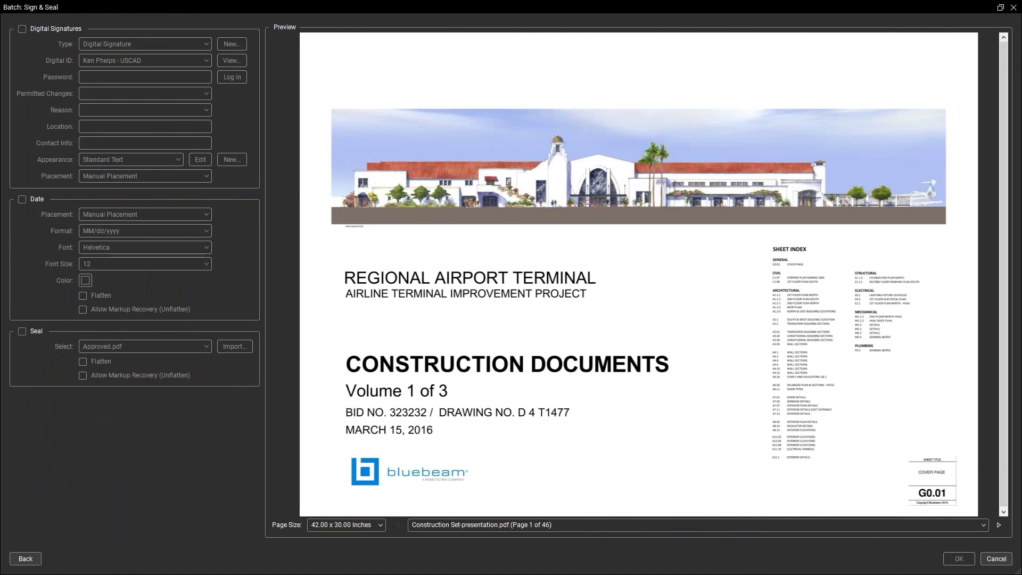
- Enable digital signatures and place the signature logo just above the sheet title block on the cover page
left_click(24, 30)
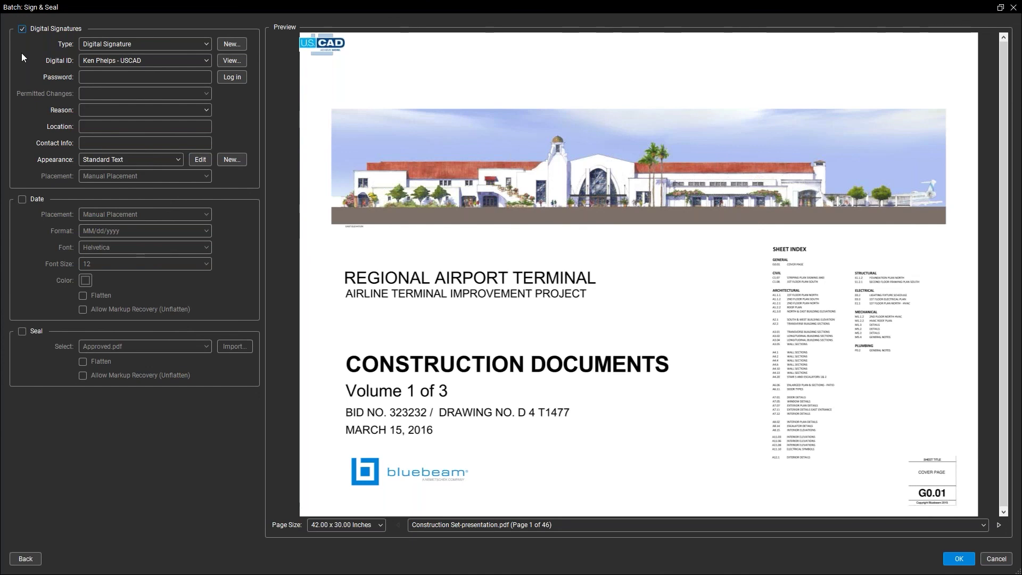
left_click_drag(318, 47, 364, 60)
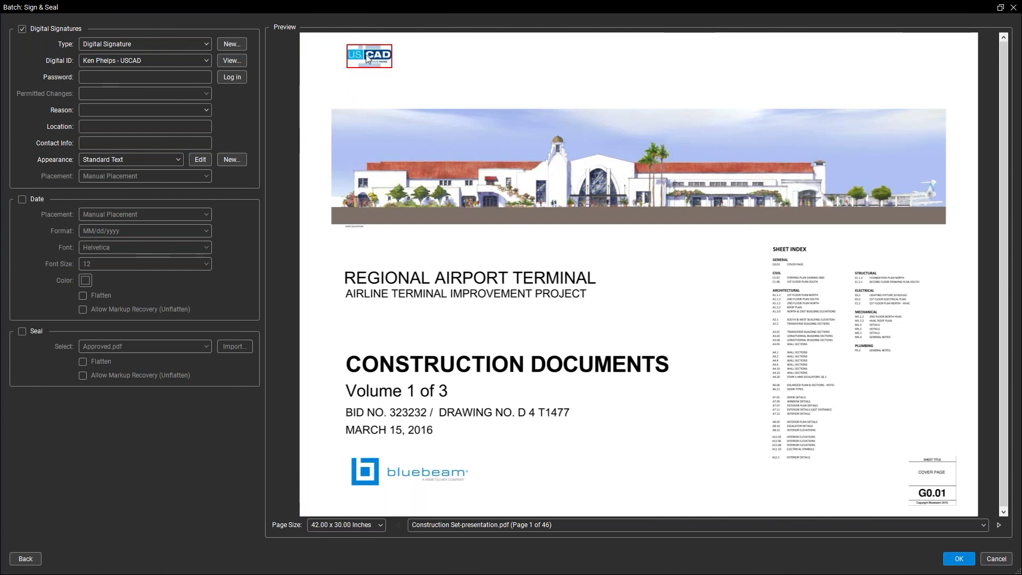
left_click_drag(367, 56, 929, 429)
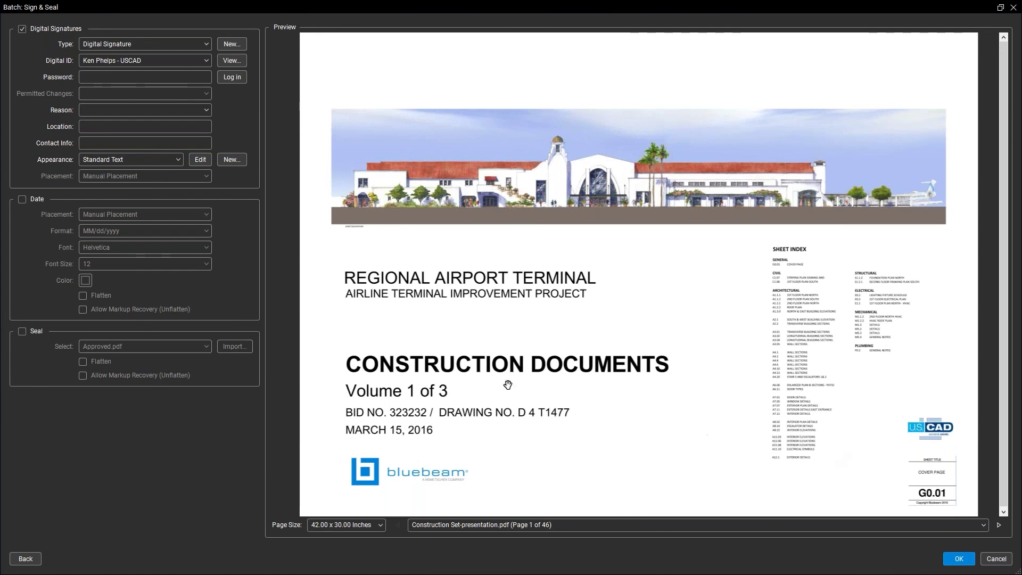
- Enable the date and the Approved.pdf seal, placing both in the blank area above the cover page's building picture
left_click(24, 199)
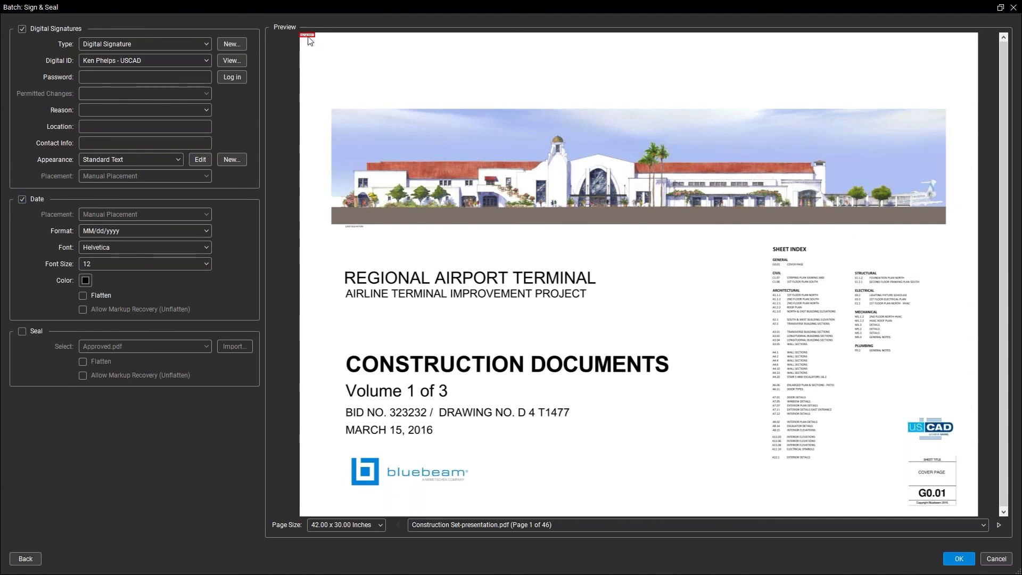
left_click_drag(308, 35, 330, 49)
left_click(330, 50)
left_click(22, 331)
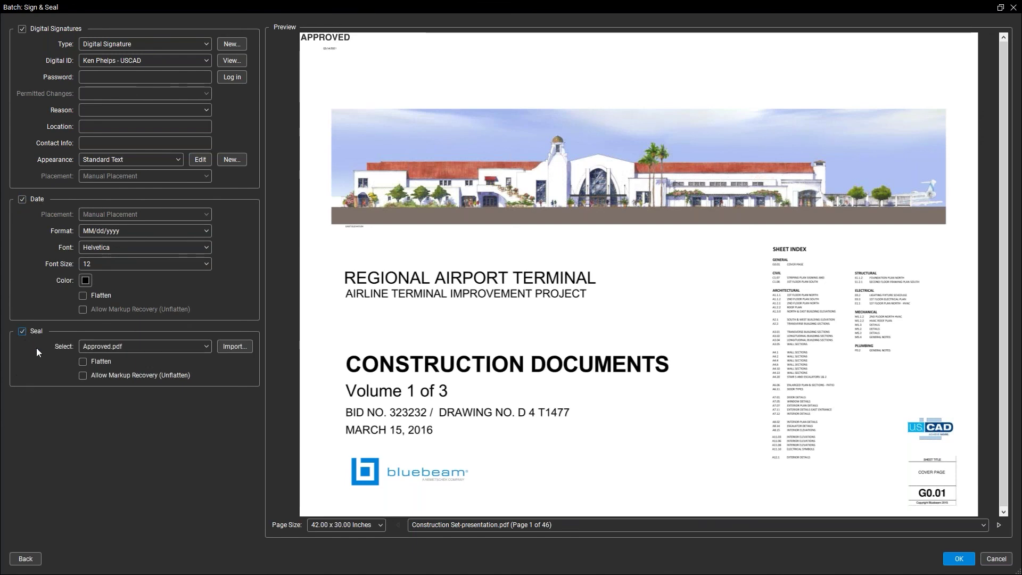
left_click(346, 41)
left_click_drag(346, 42, 490, 63)
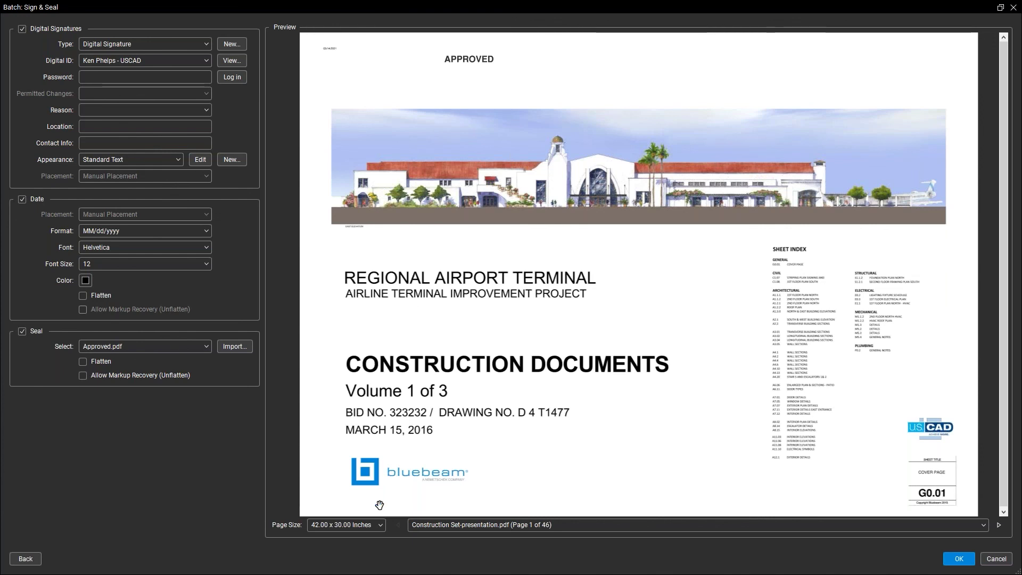
- Check the page size options, turn off the seal and date, and close the batch Sign & Seal without applying it
left_click(379, 527)
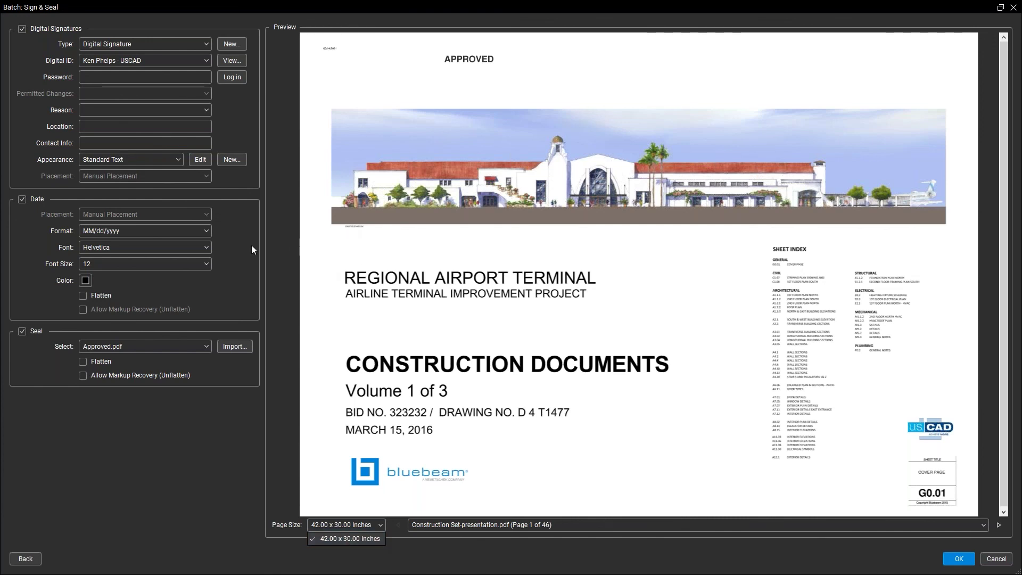
left_click(24, 201)
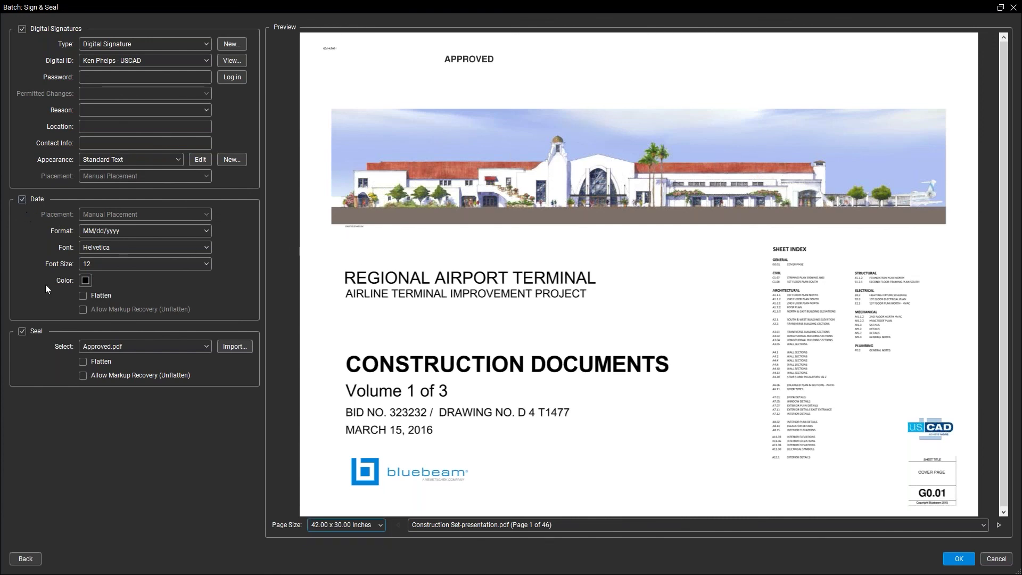
left_click(24, 333)
left_click(24, 199)
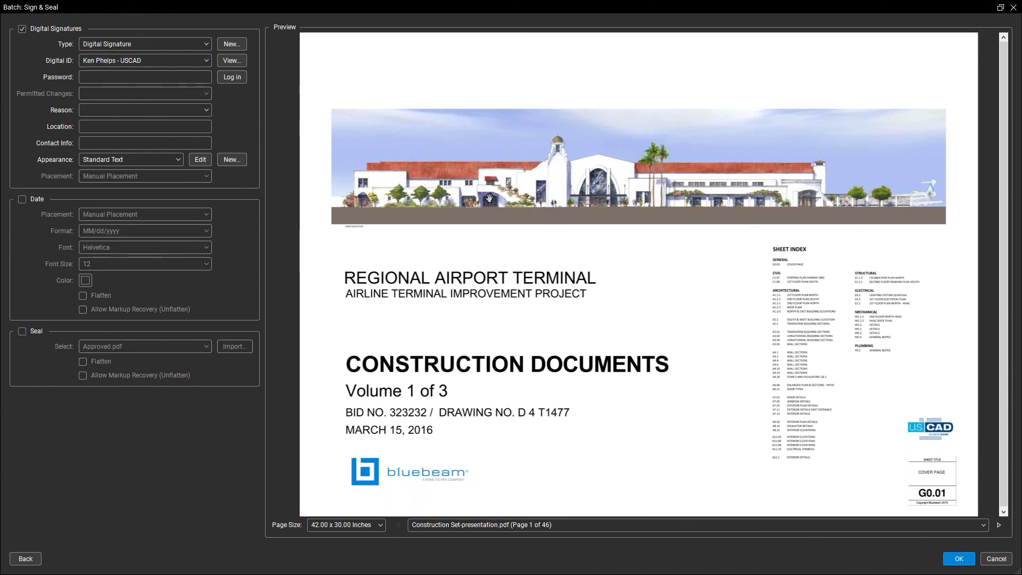
left_click(1014, 8)
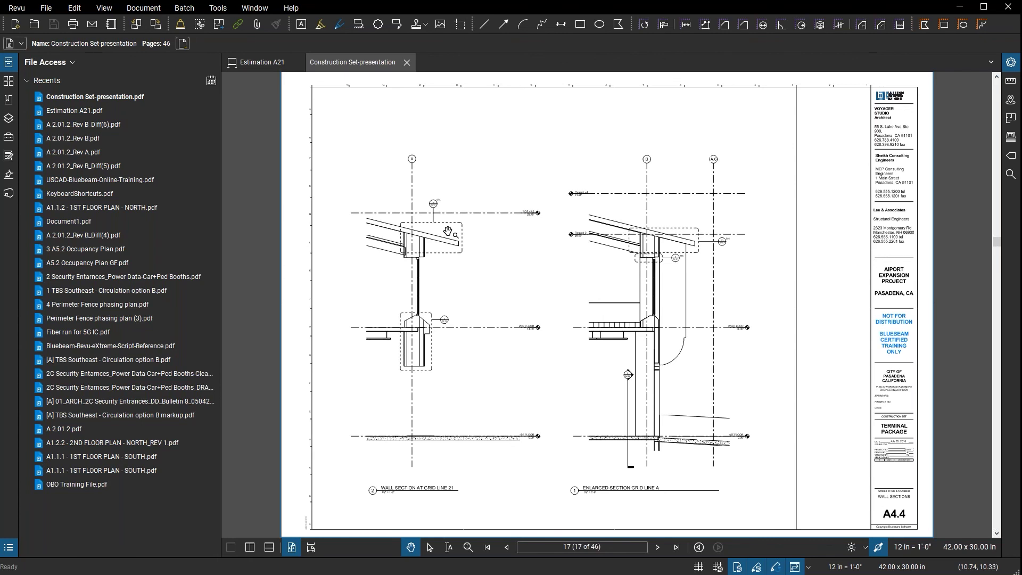
key("alt+Tab")
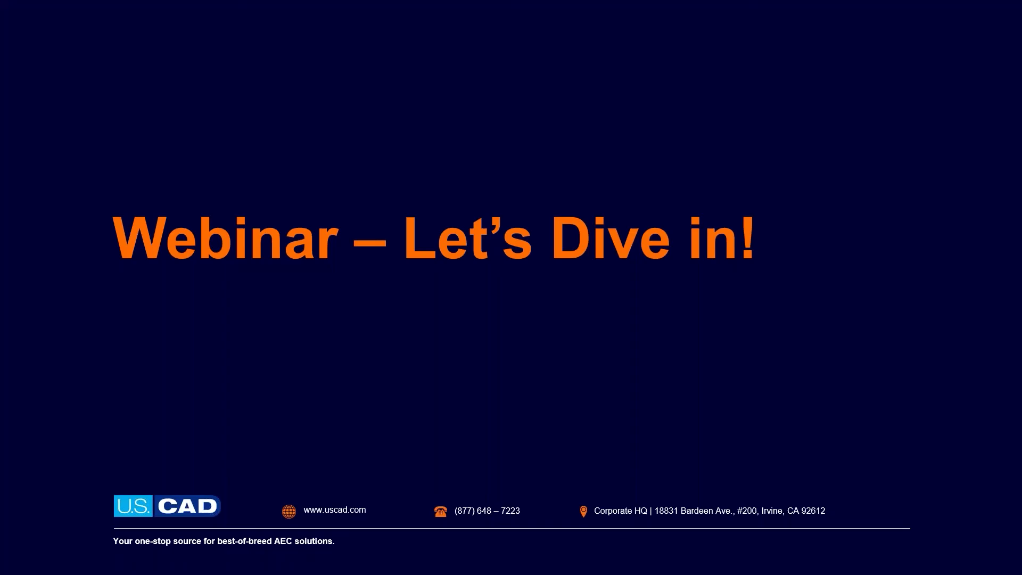
key("Right")
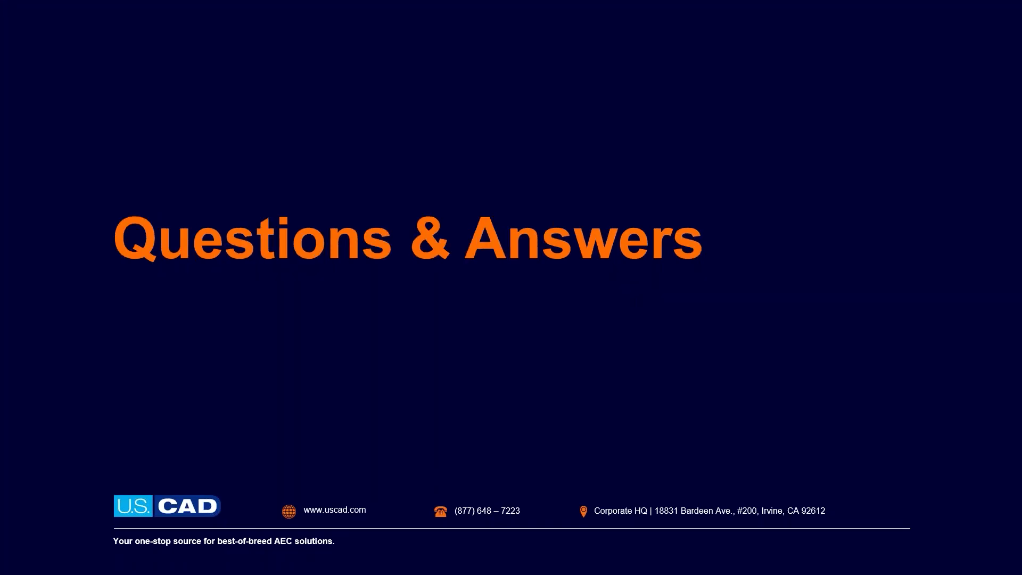